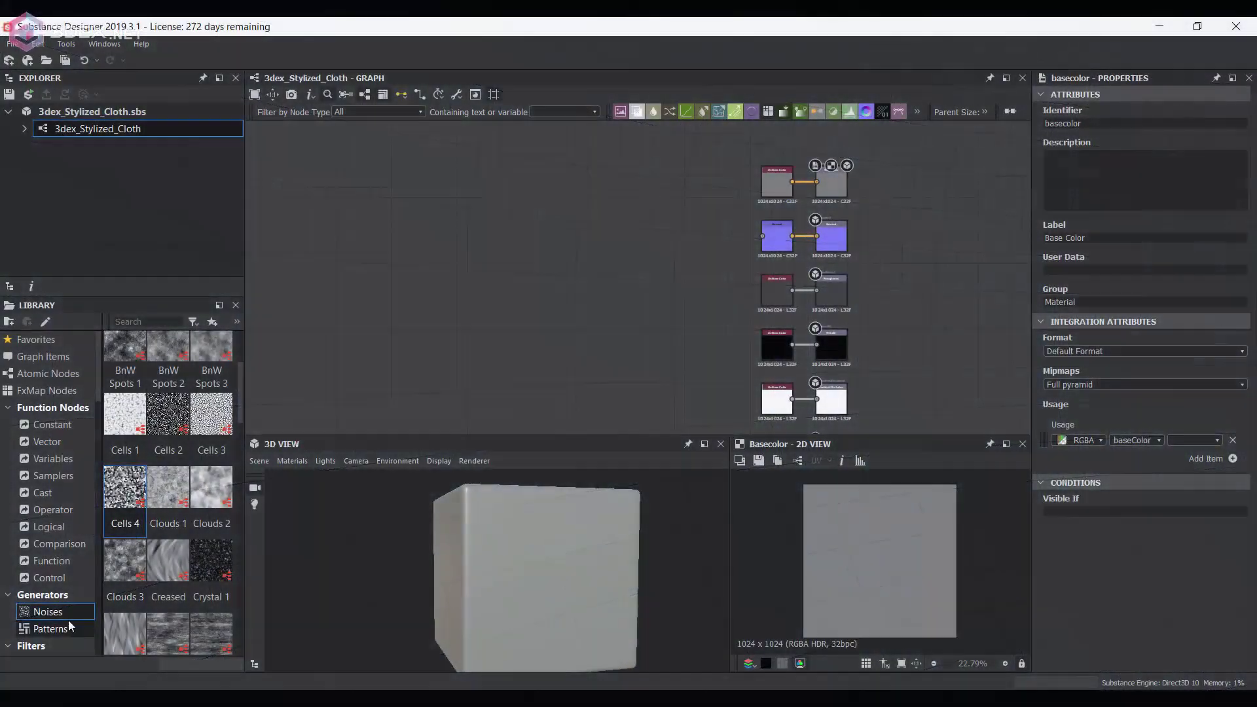
Add a Weave 2 pattern node from the library to the graph.
{"action": "left_click", "coordinate": [68, 623]}
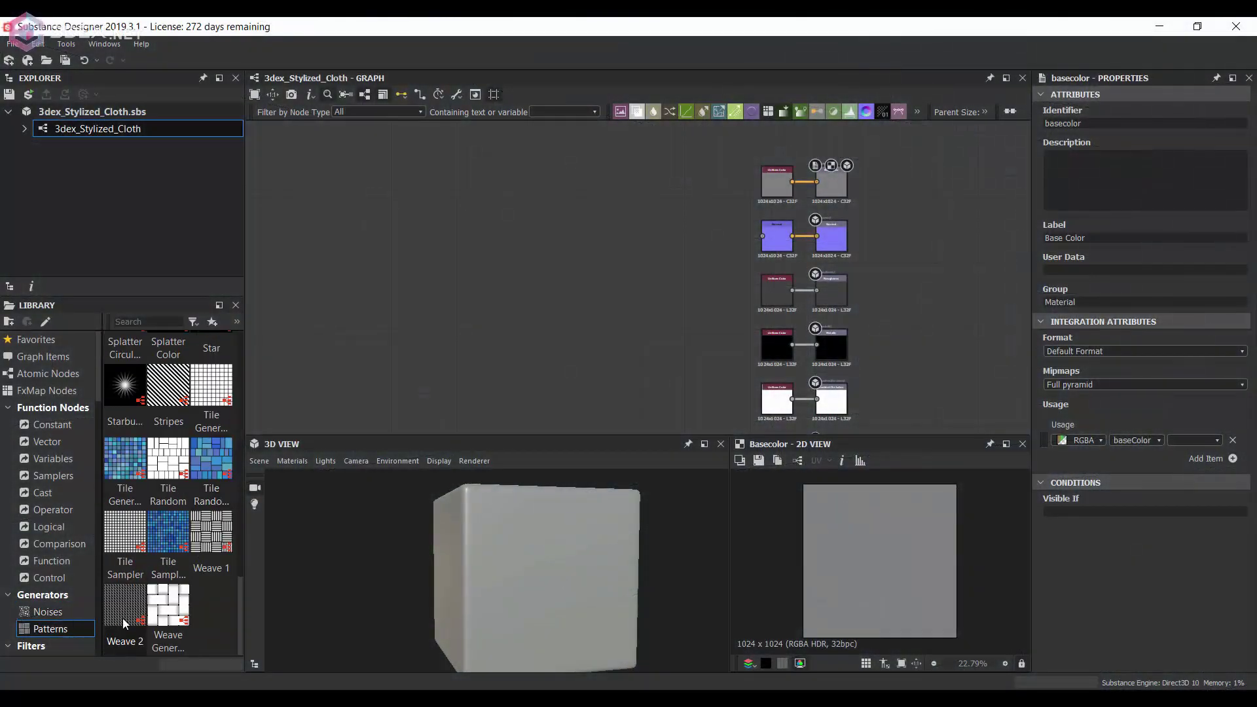
{"action": "left_click_drag", "start_coordinate": [125, 602], "coordinate": [534, 255]}
{"action": "middle_click_drag", "start_coordinate": [555, 214], "coordinate": [666, 254]}
Add a Tile Sampler set to a single tile with reduced Size X.
{"action": "key", "text": "space"}
{"action": "type", "text": "tile"}
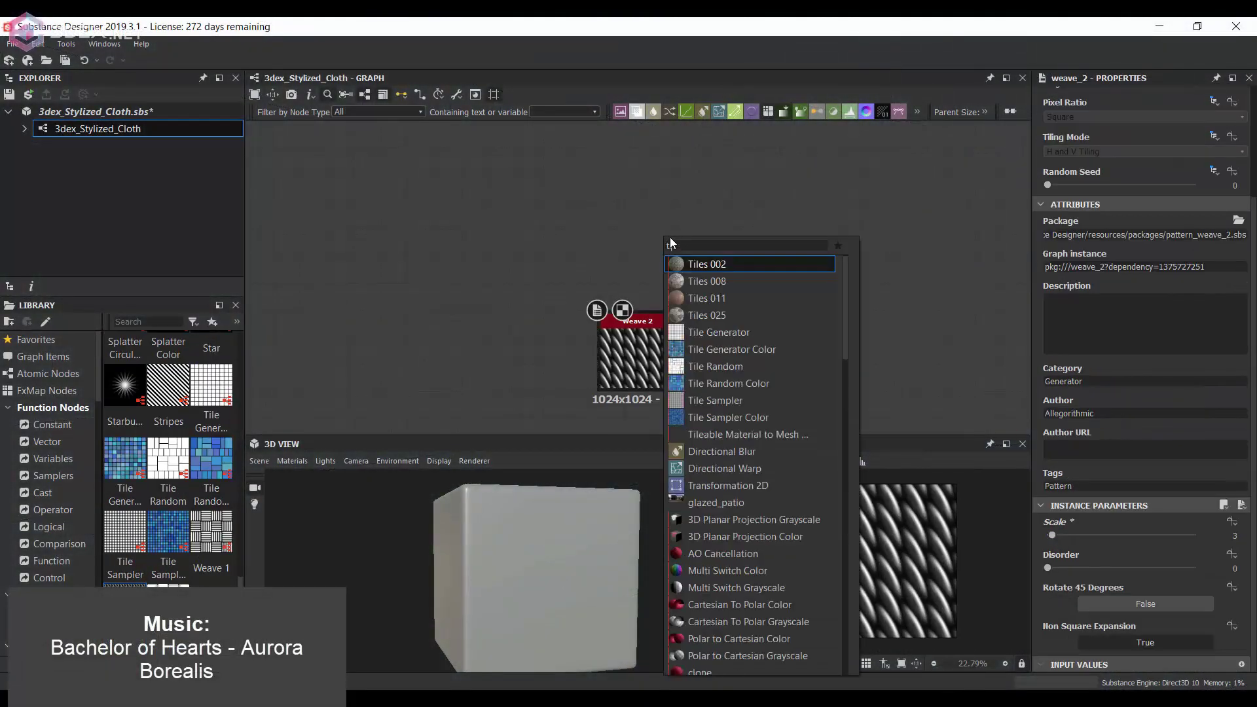
{"action": "key", "text": "Return"}
{"action": "scroll", "coordinate": [655, 262], "scroll_direction": "up", "scroll_amount": 2}
{"action": "mouse_move", "coordinate": [1073, 534]}
{"action": "left_mouse_down"}
{"action": "mouse_move", "coordinate": [1048, 533]}
{"action": "mouse_move", "coordinate": [1048, 563]}
{"action": "left_mouse_up"}
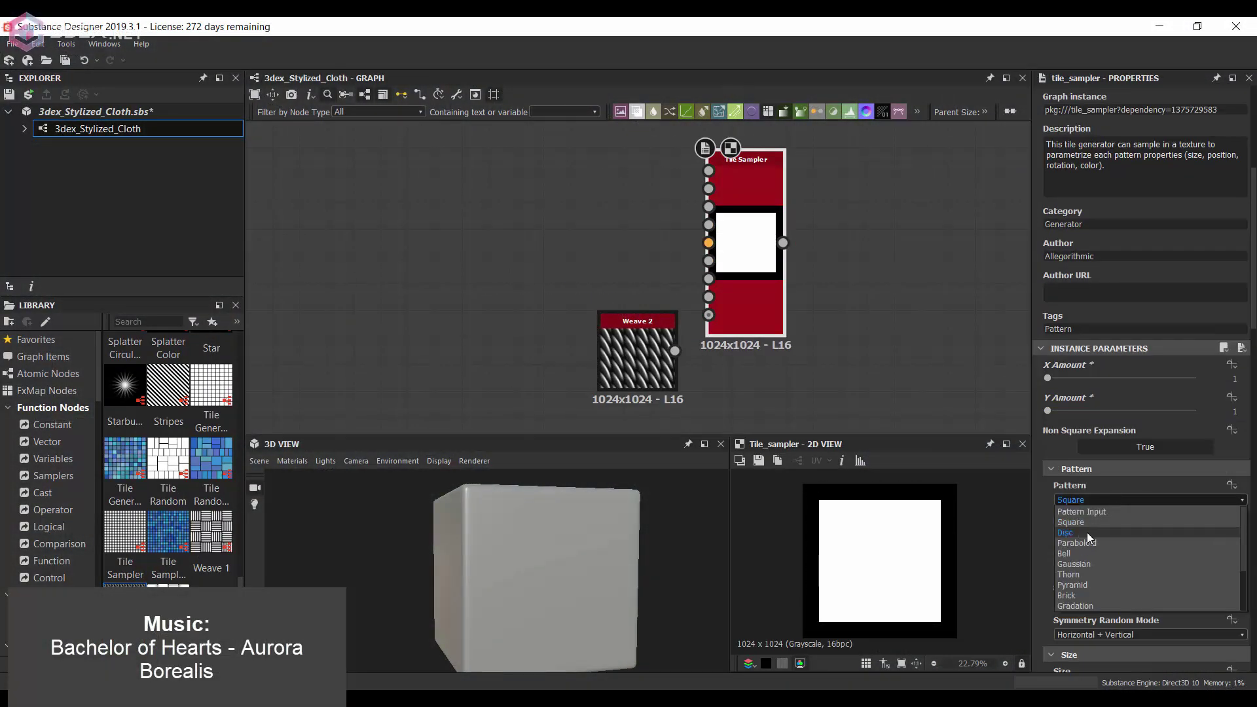
{"action": "scroll", "coordinate": [1113, 498], "scroll_direction": "down", "scroll_amount": 4}
{"action": "left_click_drag", "start_coordinate": [1196, 410], "coordinate": [1167, 410]}
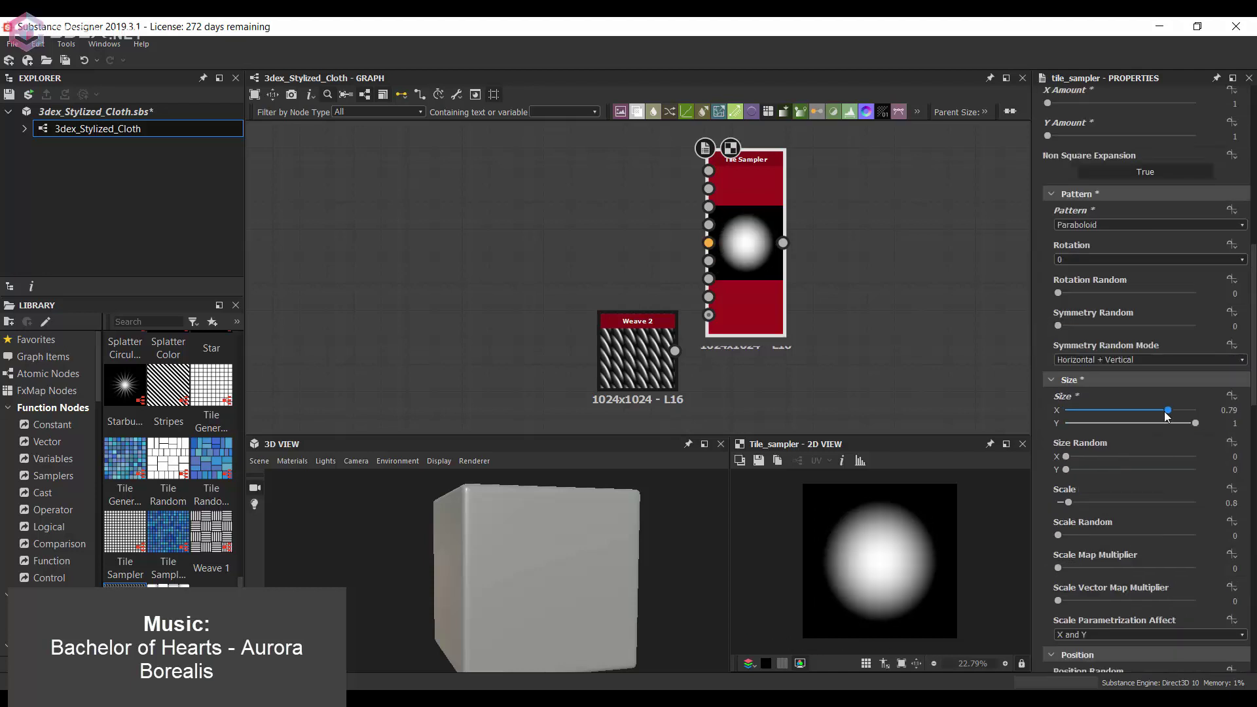
{"action": "left_click_drag", "start_coordinate": [747, 196], "coordinate": [530, 169]}
Blend Weave 2 with the Tile Sampler using Multiply at 0.65 opacity.
{"action": "key", "text": "space"}
{"action": "type", "text": "blend"}
{"action": "key", "text": "Return"}
{"action": "left_click_drag", "start_coordinate": [675, 350], "coordinate": [736, 279]}
{"action": "left_click", "coordinate": [1093, 402]}
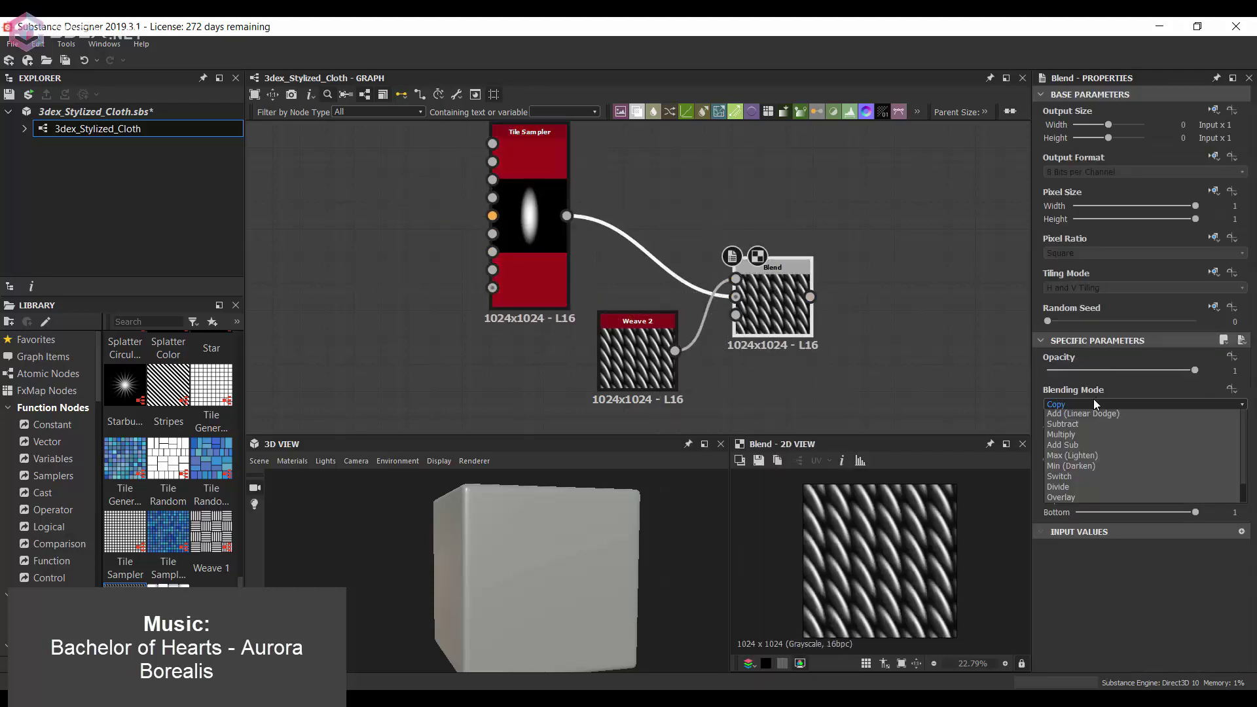
{"action": "key", "text": "Up"}
{"action": "key", "text": "Up"}
{"action": "key", "text": "Up"}
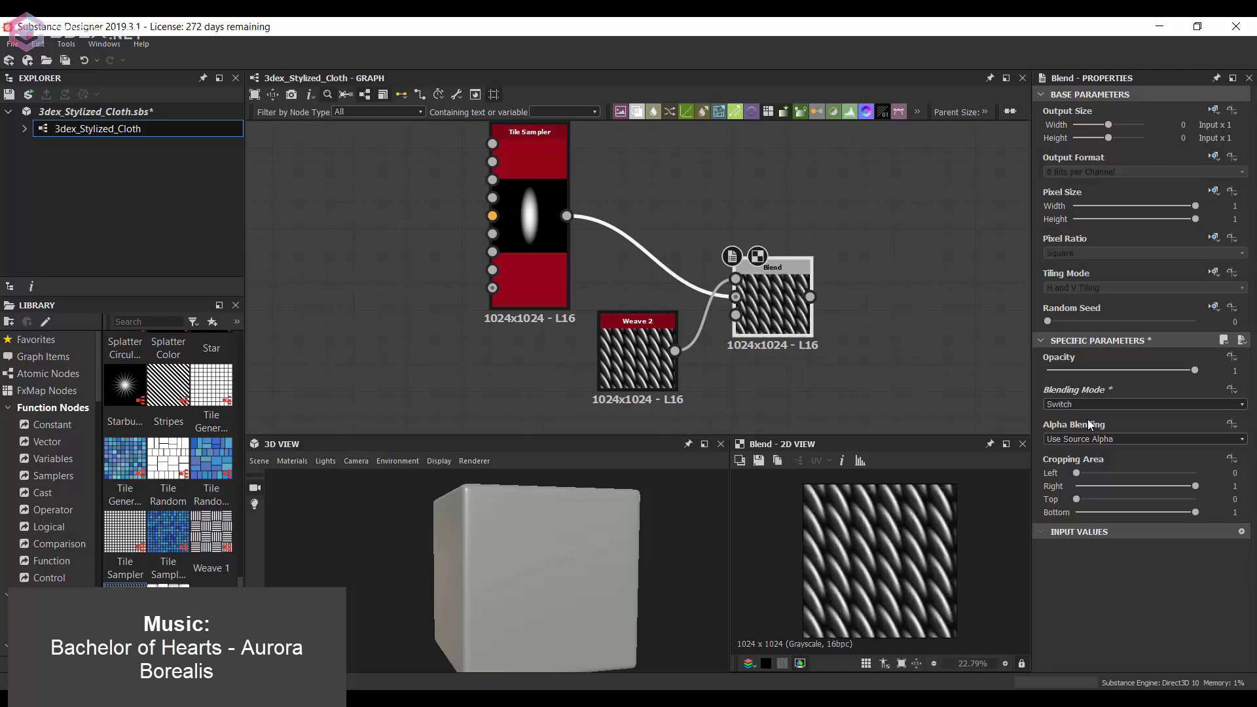
{"action": "key", "text": "Up"}
{"action": "key", "text": "Up"}
{"action": "key", "text": "Up"}
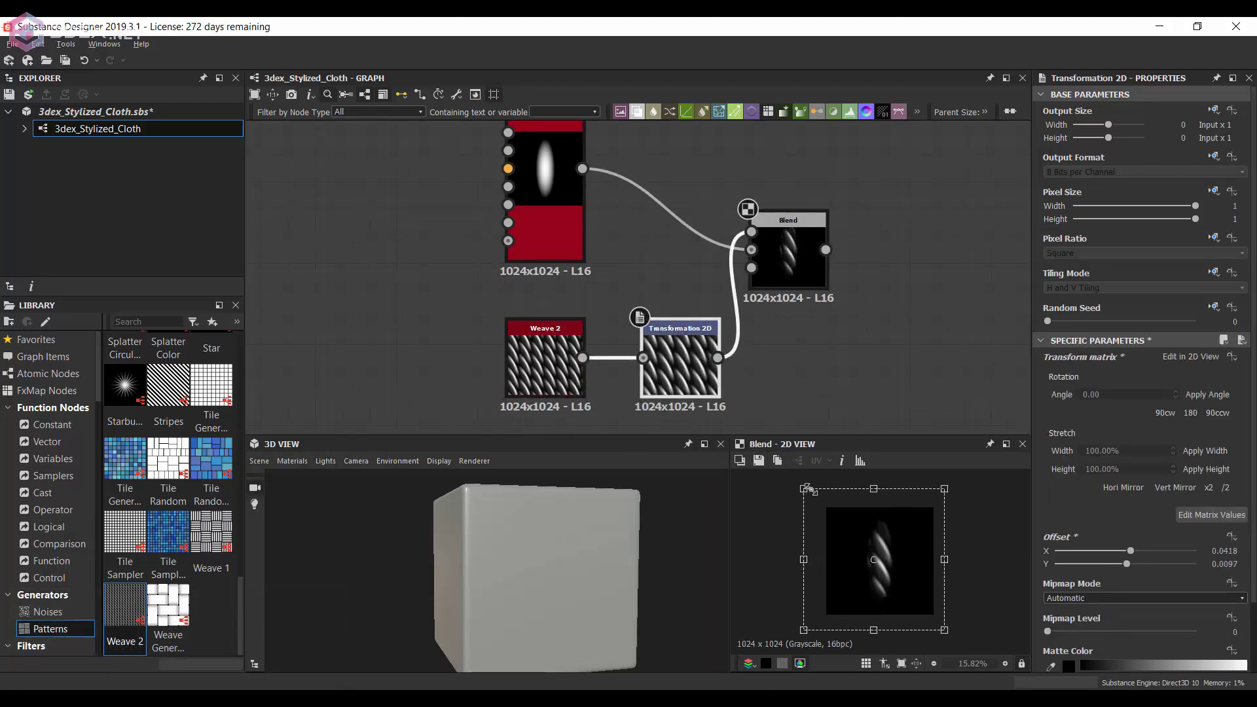
{"action": "left_click", "coordinate": [811, 276]}
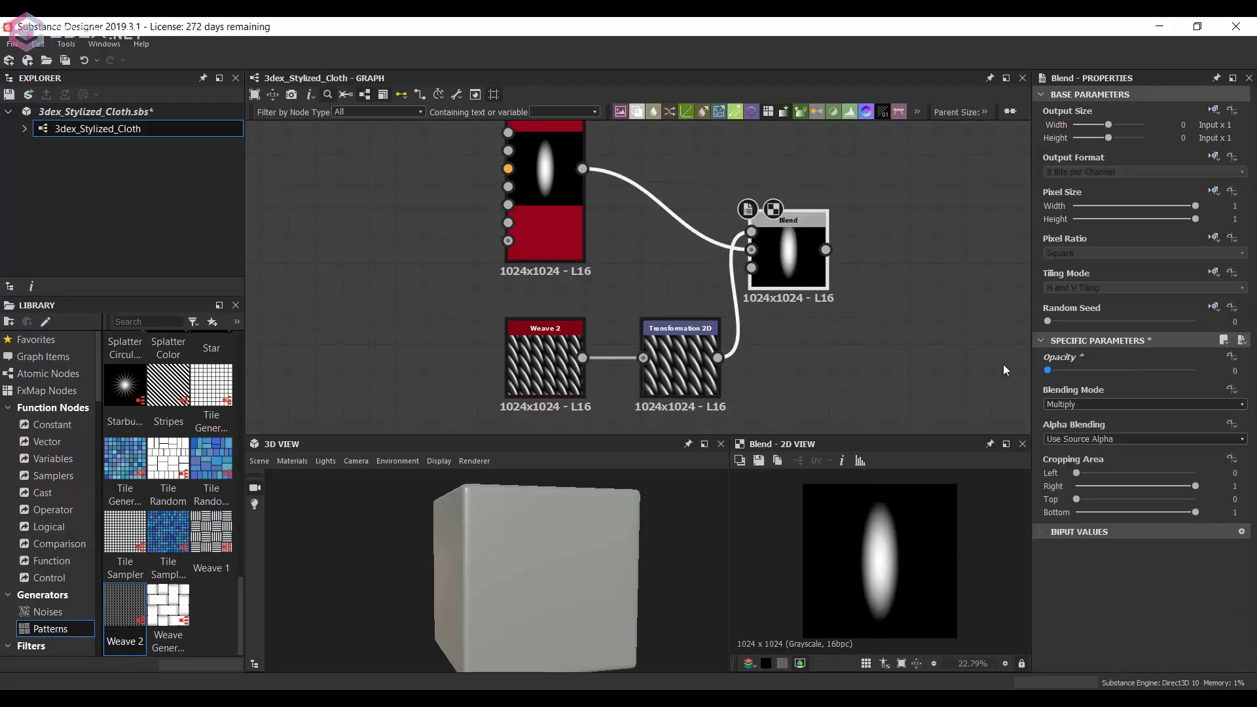
{"action": "left_click_drag", "start_coordinate": [1148, 378], "coordinate": [1144, 378]}
{"action": "scroll", "coordinate": [742, 280], "scroll_direction": "down", "scroll_amount": 3}
Add a Cells 4 noise followed by an Edge Detect node.
{"action": "left_click", "coordinate": [48, 612]}
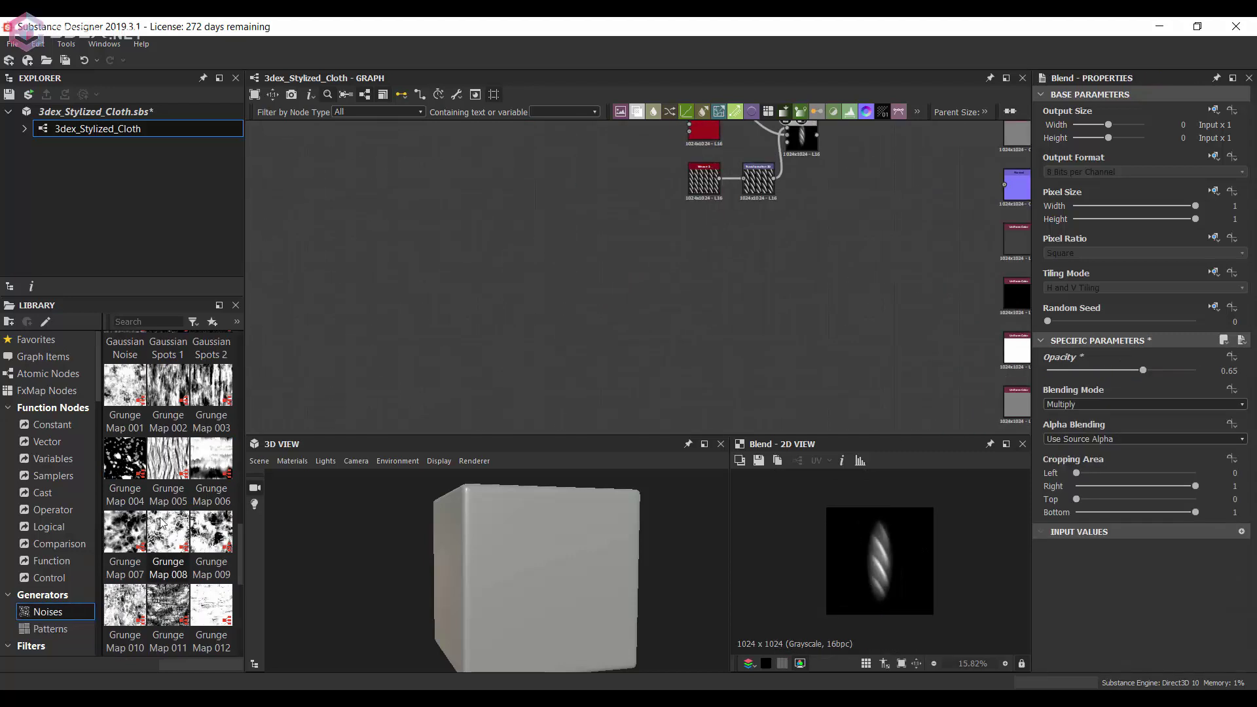
{"action": "mouse_move", "coordinate": [111, 636]}
{"action": "left_mouse_down"}
{"action": "mouse_move", "coordinate": [645, 281]}
{"action": "mouse_move", "coordinate": [721, 308]}
{"action": "left_mouse_up"}
{"action": "scroll", "coordinate": [655, 262], "scroll_direction": "up", "scroll_amount": 3}
{"action": "scroll", "coordinate": [1146, 393], "scroll_direction": "down", "scroll_amount": 5}
{"action": "scroll", "coordinate": [655, 295], "scroll_direction": "down", "scroll_amount": 2}
{"action": "left_click", "coordinate": [704, 425]}
{"action": "scroll", "coordinate": [878, 563], "scroll_direction": "up", "scroll_amount": 3}
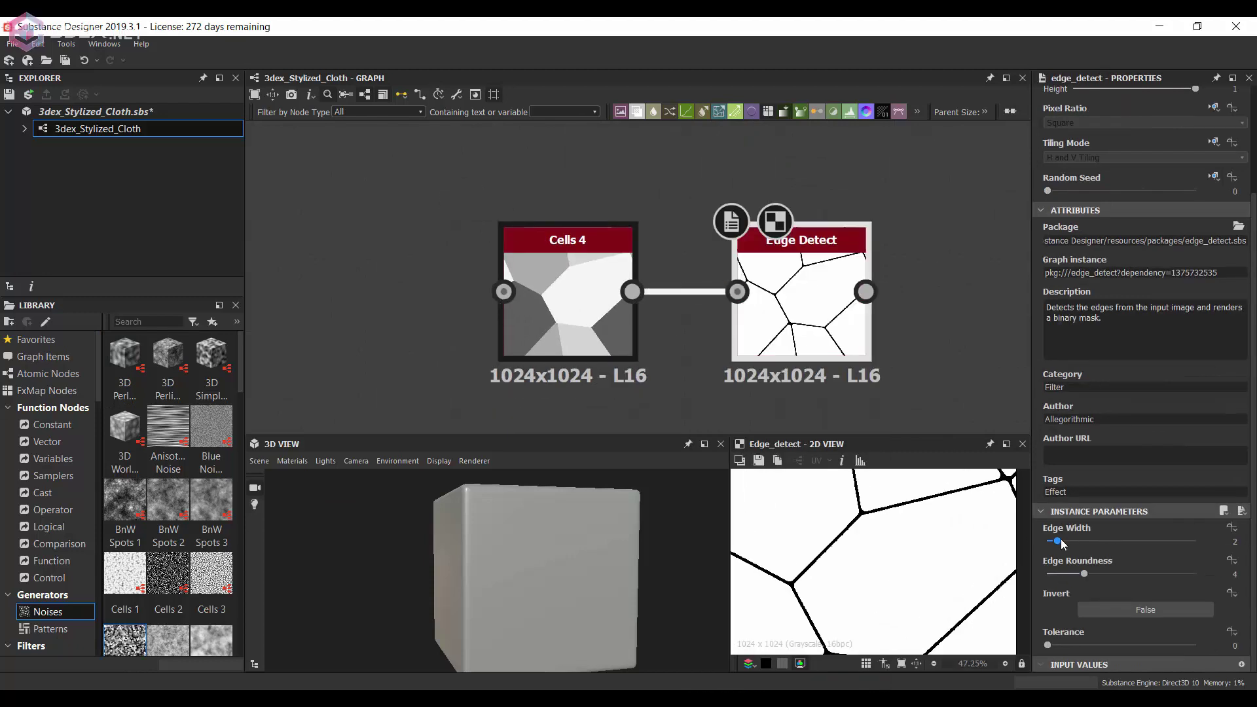
{"action": "scroll", "coordinate": [617, 318], "scroll_direction": "down", "scroll_amount": 3}
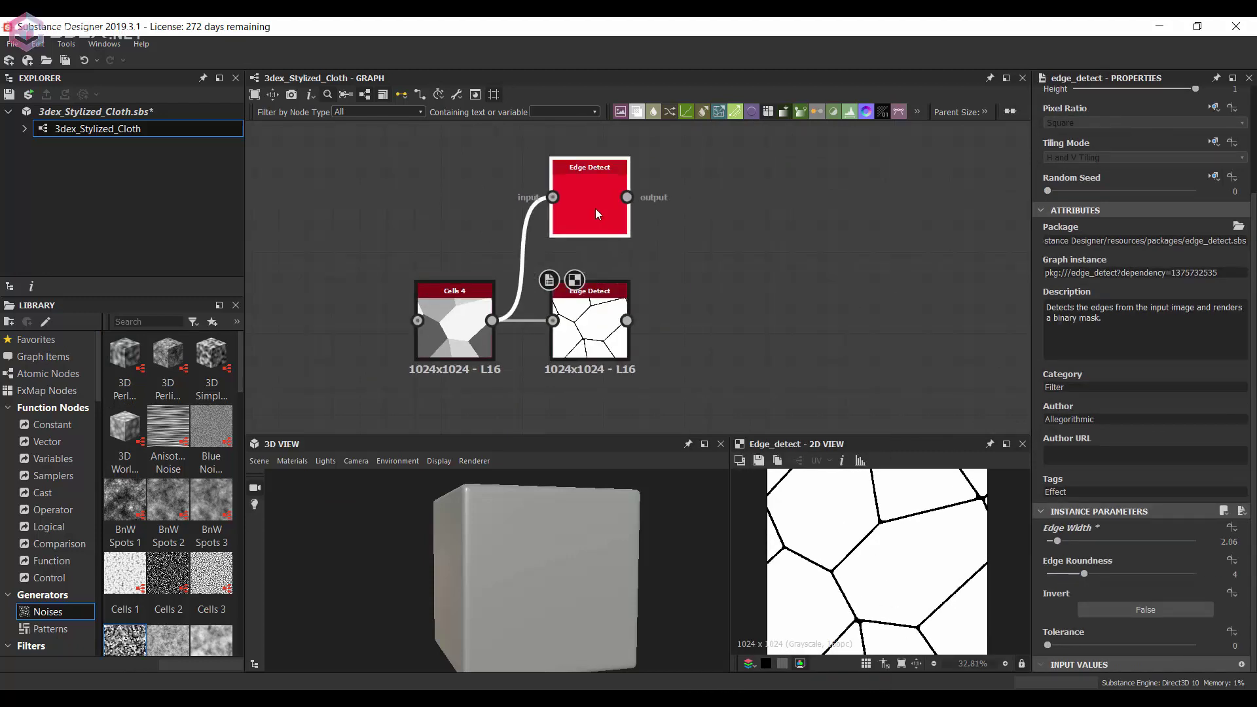
Blur the edges with Non Uniform Blur Grayscale at about 12.78, then add Invert Grayscale.
{"action": "key", "text": "space"}
{"action": "type", "text": "blur"}
{"action": "left_click", "coordinate": [760, 478]}
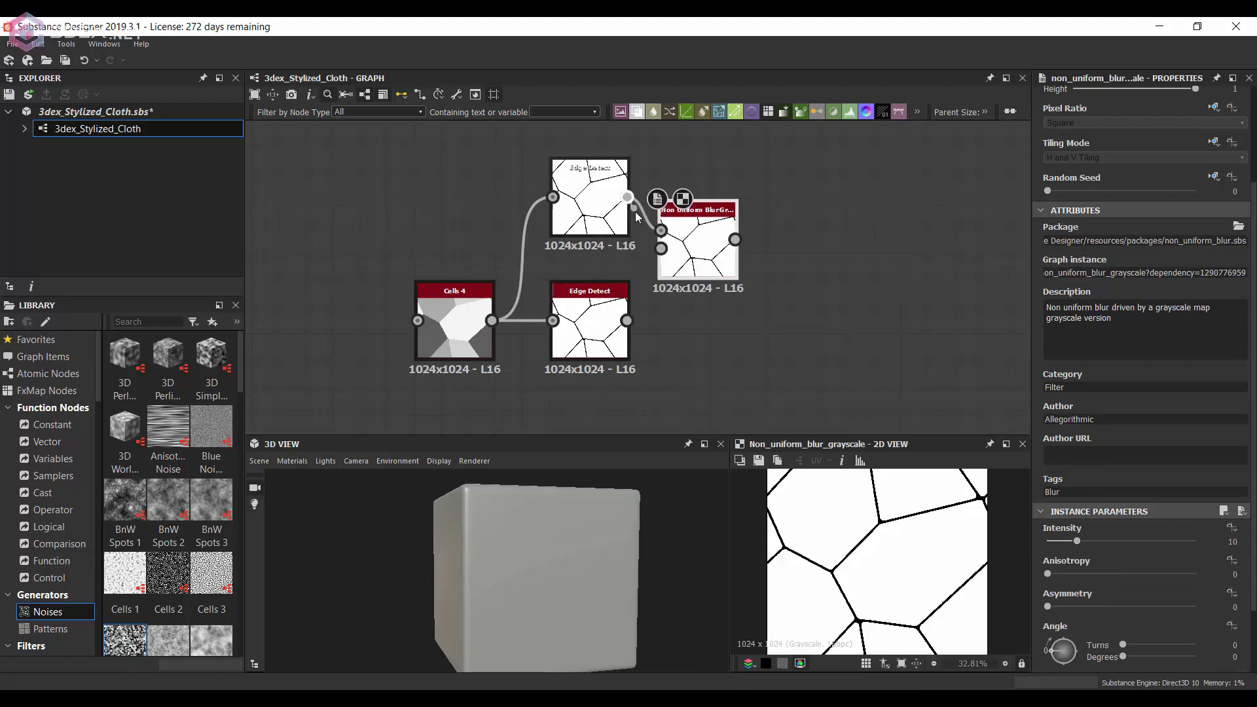
{"action": "left_click_drag", "start_coordinate": [1078, 459], "coordinate": [1085, 459]}
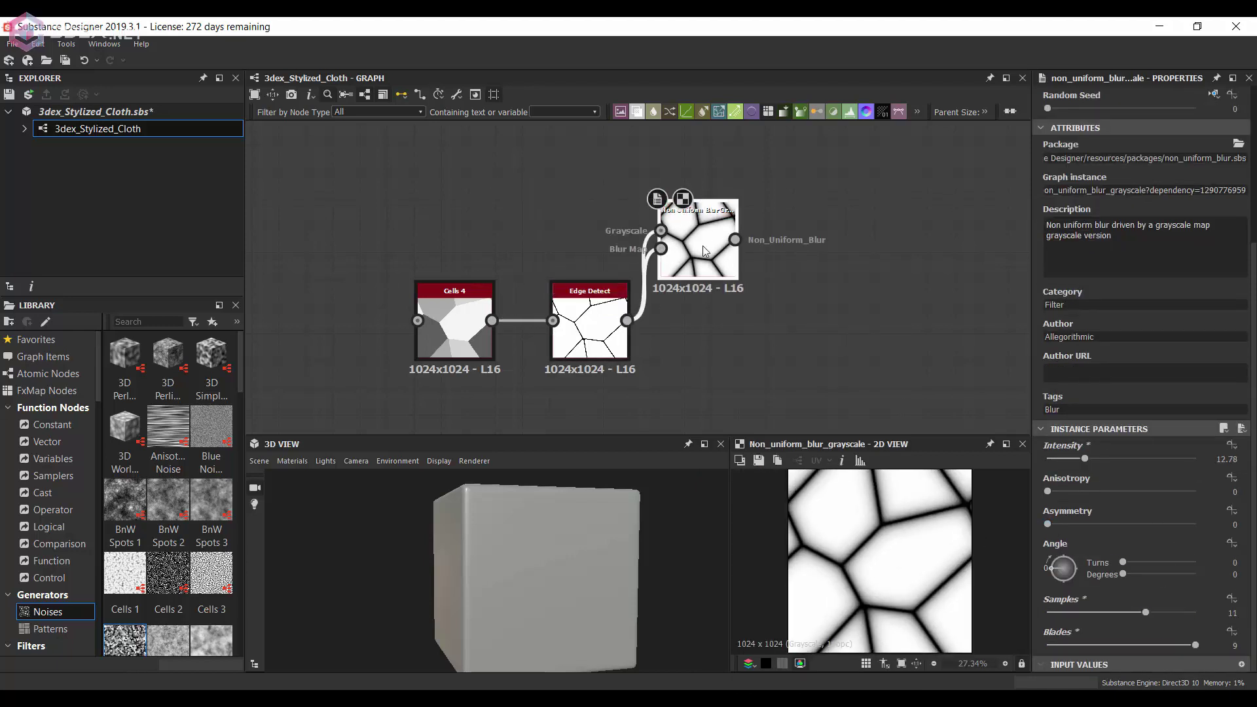
{"action": "key", "text": "space"}
{"action": "type", "text": "inv"}
{"action": "key", "text": "Return"}
Add a Blend node combining the Edge Detect result with the seam layers.
{"action": "key", "text": "space"}
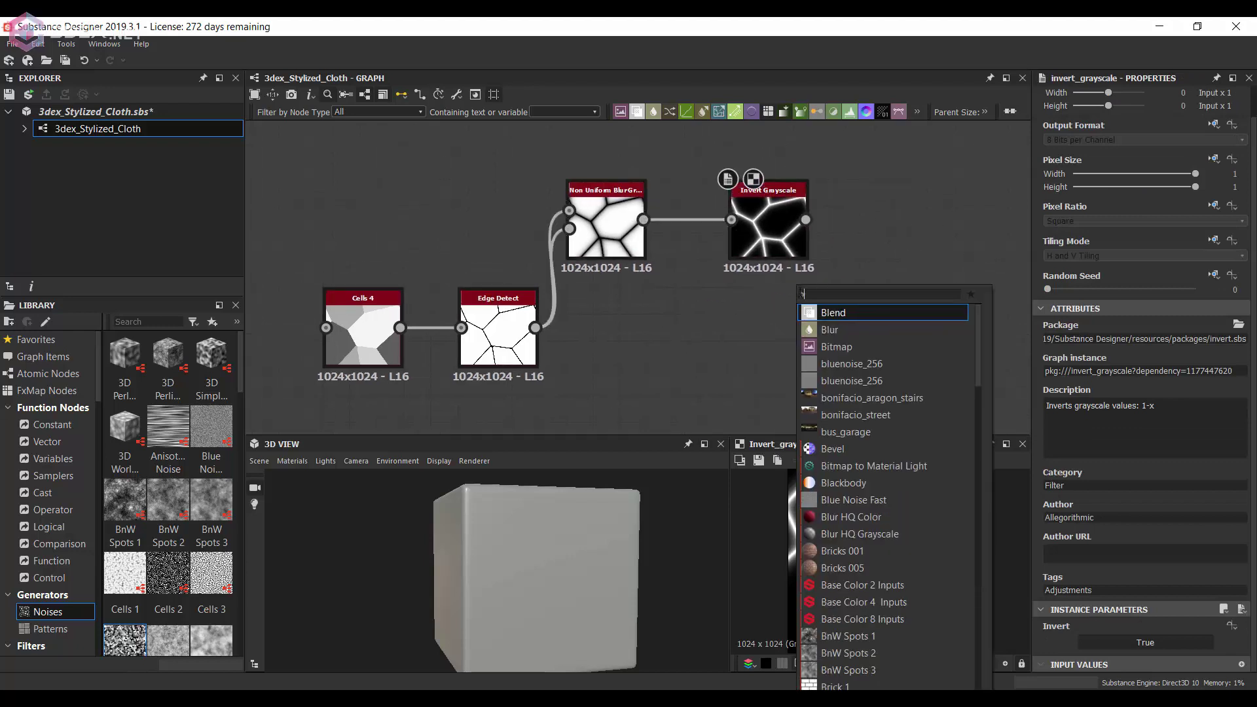
{"action": "type", "text": "blend"}
{"action": "key", "text": "Return"}
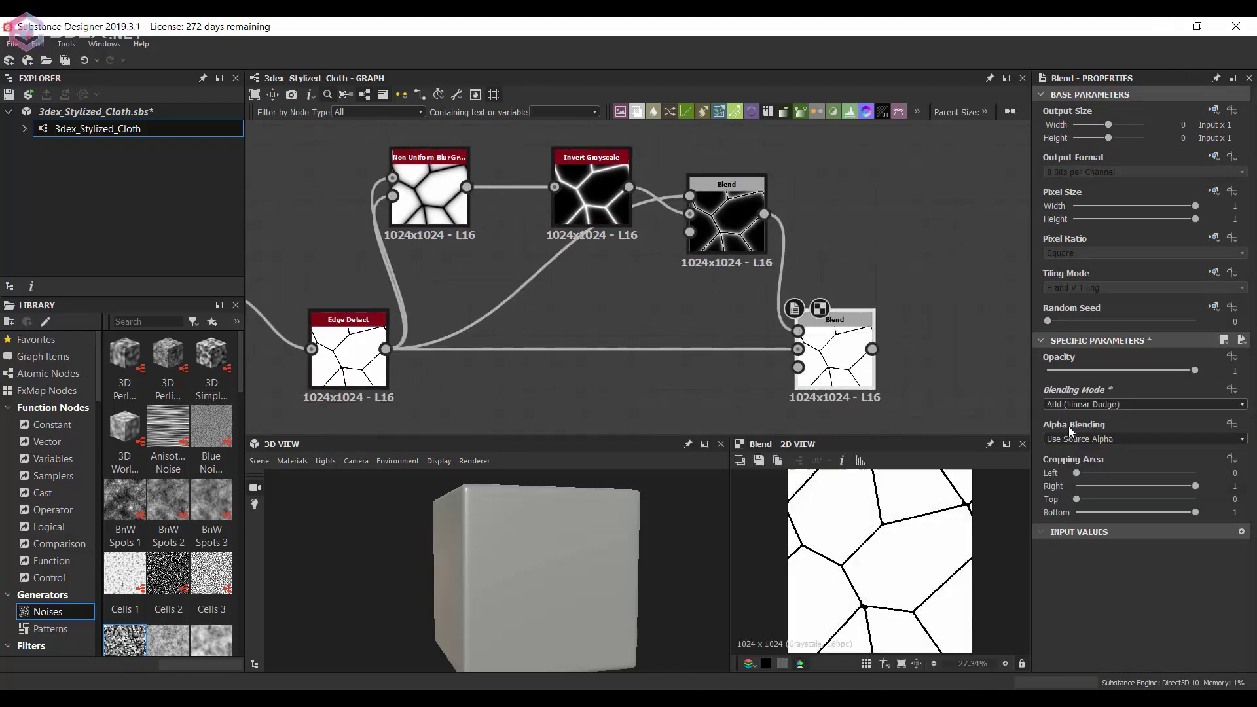
{"action": "left_click", "coordinate": [1069, 427]}
{"action": "left_click_drag", "start_coordinate": [1195, 370], "coordinate": [1082, 374]}
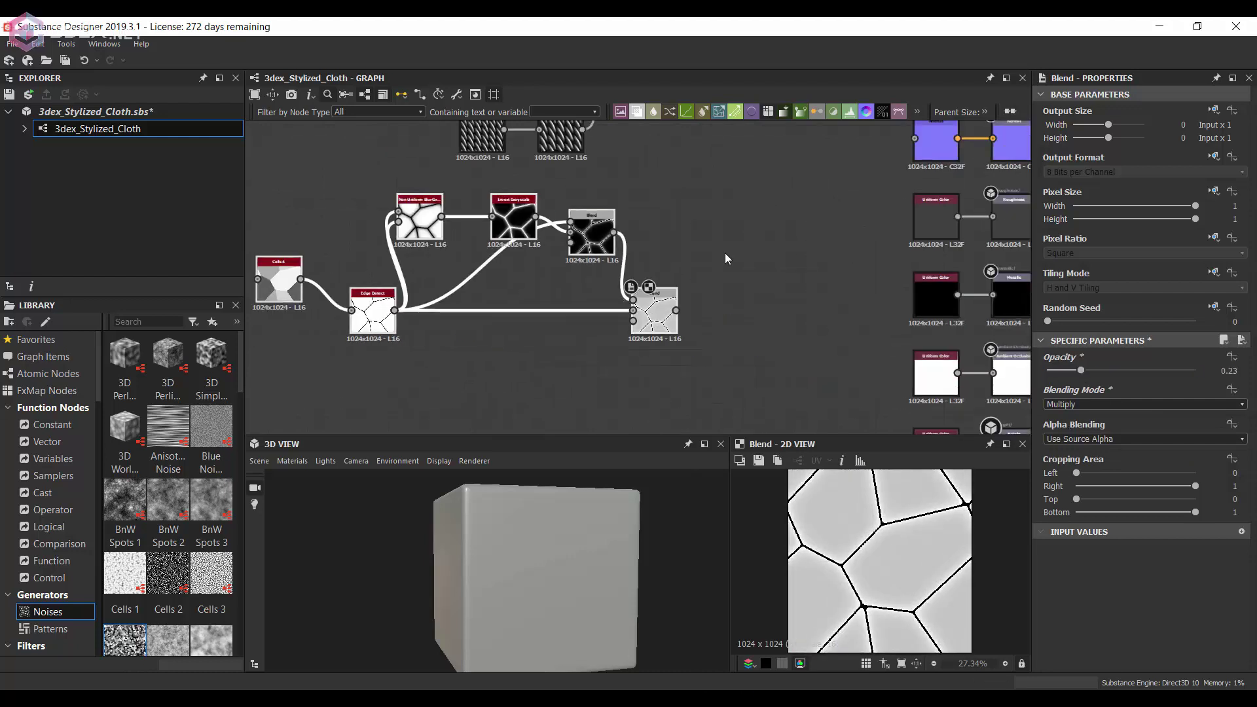
Set the Normal node's intensity to 8.
{"action": "double_click", "coordinate": [1235, 371]}
{"action": "type", "text": "8"}
{"action": "key", "text": "Return"}
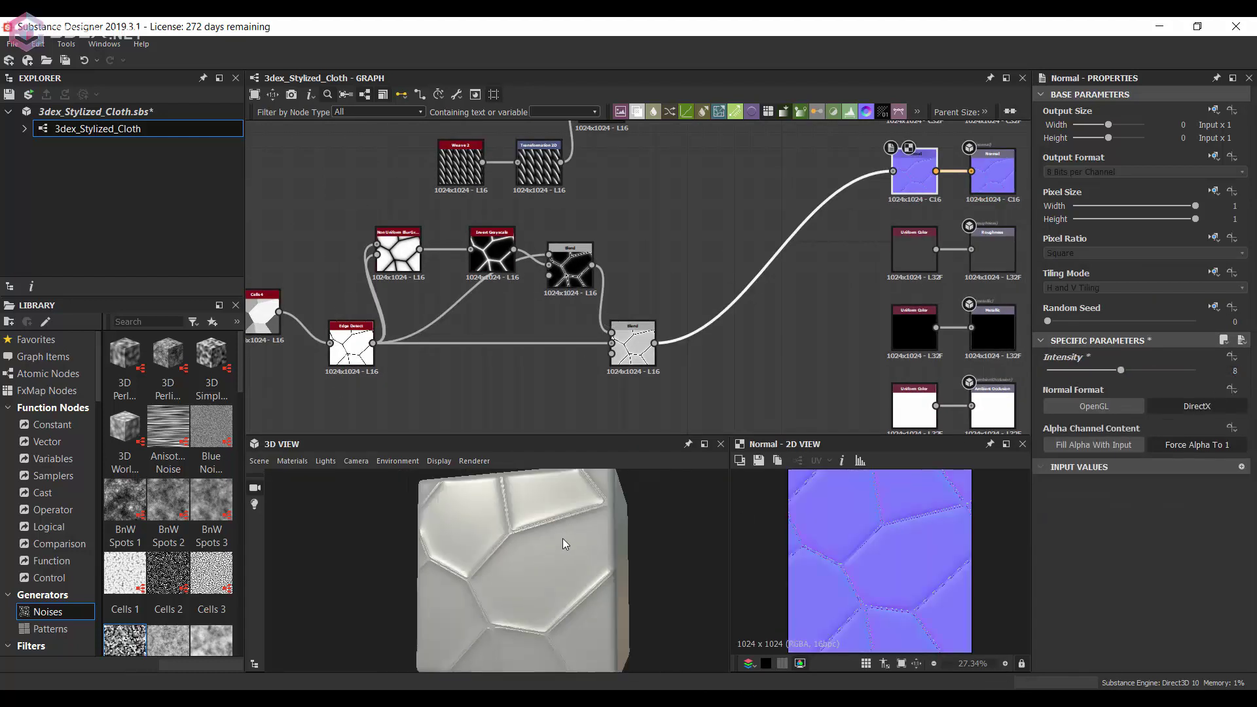
Set the roughness Uniform Color node's grey value to 73.
{"action": "scroll", "coordinate": [568, 545], "scroll_direction": "down", "scroll_amount": 2}
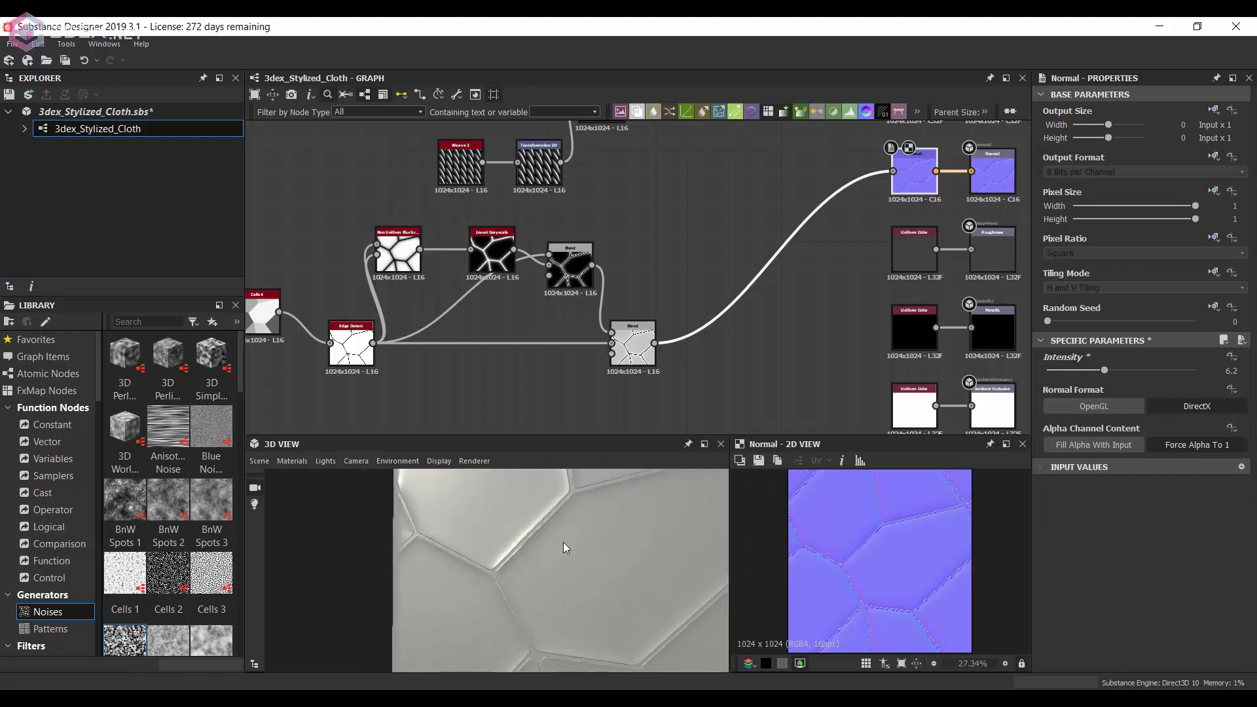
{"action": "scroll", "coordinate": [574, 520], "scroll_direction": "down", "scroll_amount": 3}
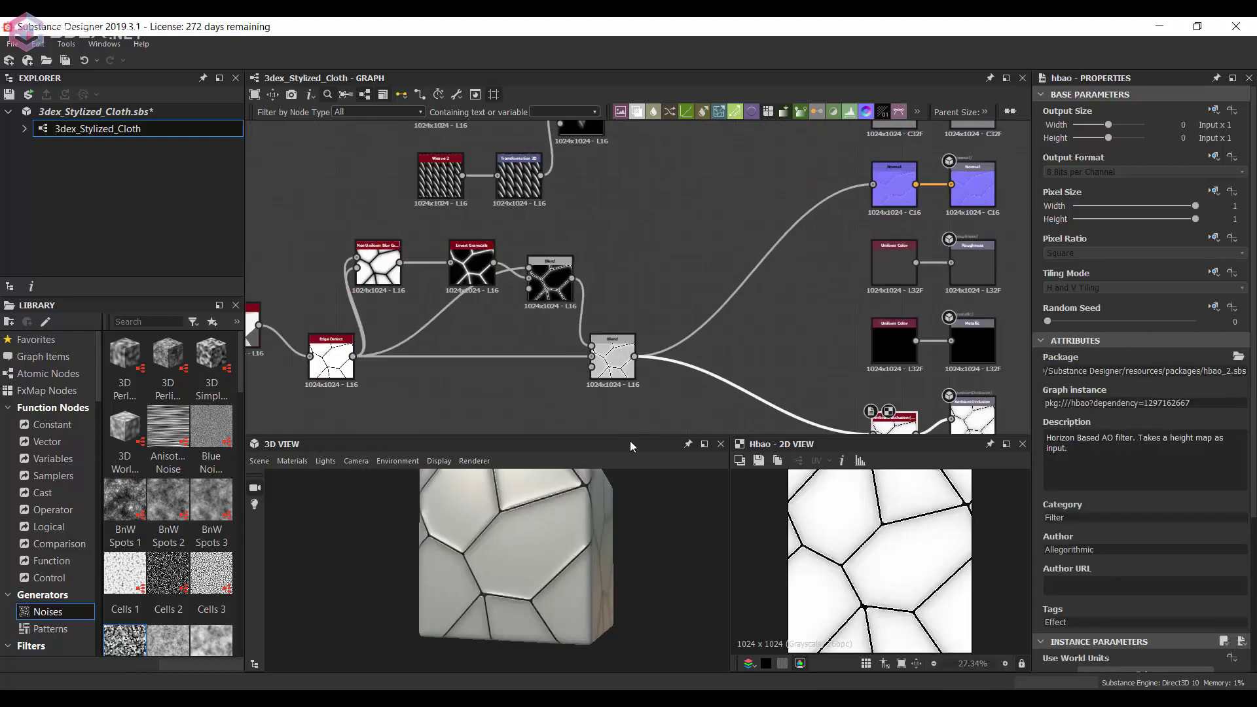
{"action": "left_click", "coordinate": [894, 262]}
{"action": "scroll", "coordinate": [592, 531], "scroll_direction": "up", "scroll_amount": 2}
{"action": "scroll", "coordinate": [591, 532], "scroll_direction": "up", "scroll_amount": 3}
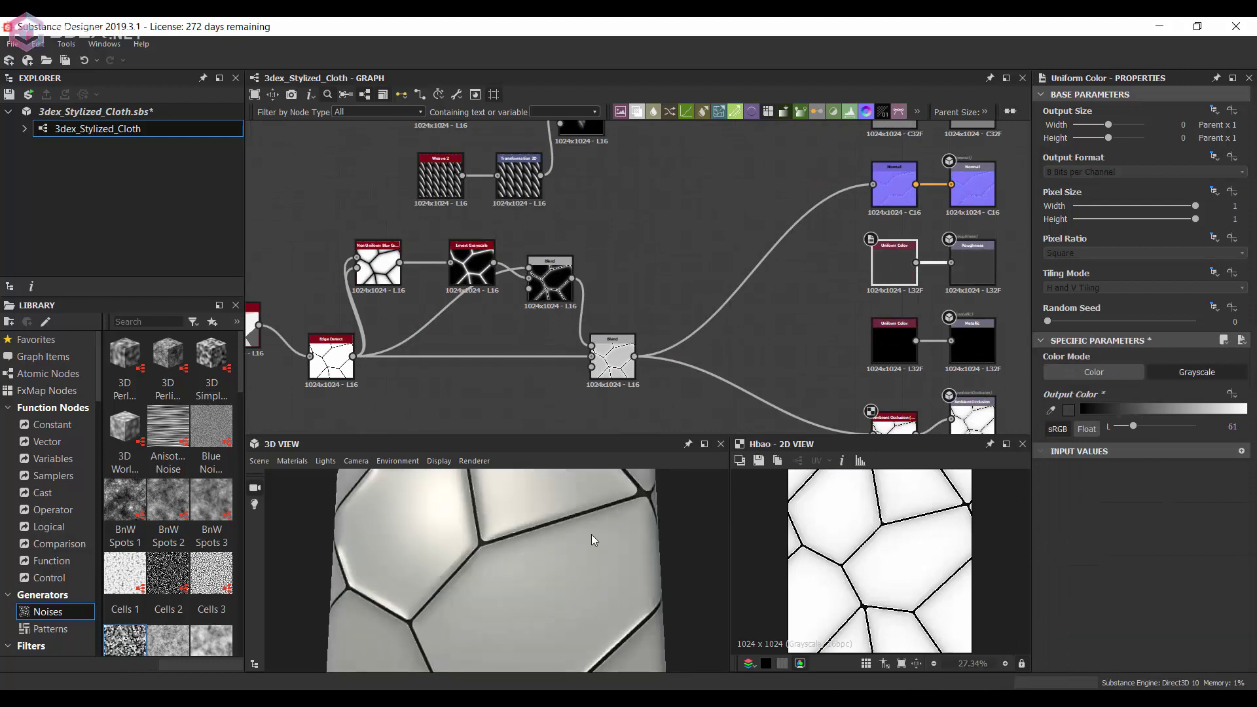
{"action": "scroll", "coordinate": [589, 261], "scroll_direction": "up", "scroll_amount": 2}
Set the Non Uniform Blur to intensity 7.93 with 15 samples.
{"action": "middle_click_drag", "start_coordinate": [589, 261], "coordinate": [652, 208]}
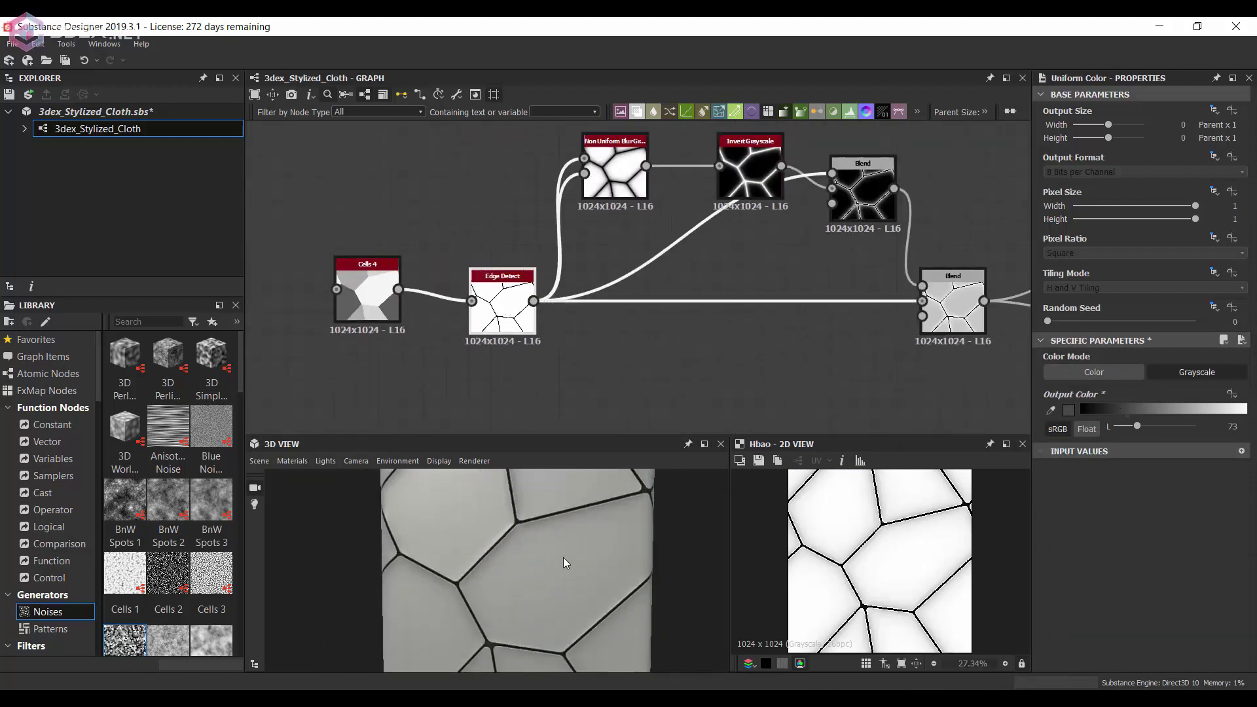
{"action": "left_click", "coordinate": [652, 208]}
{"action": "left_click_drag", "start_coordinate": [1048, 461], "coordinate": [1070, 462]}
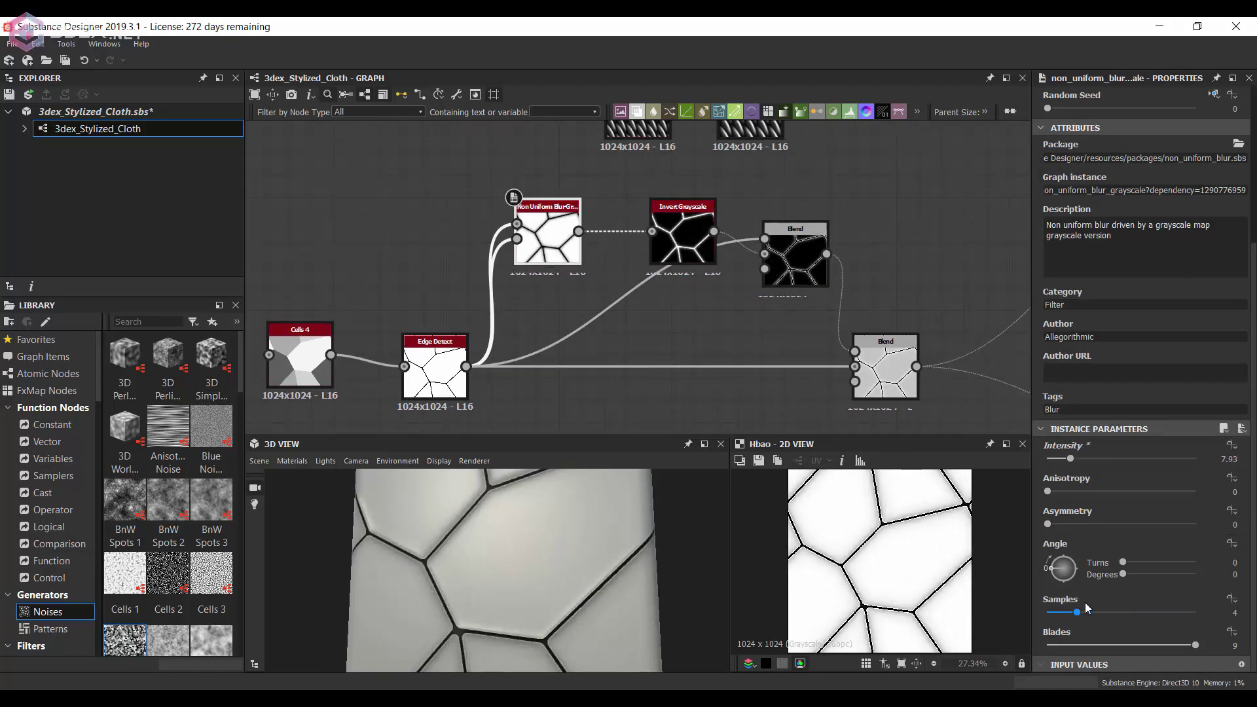
{"action": "left_click_drag", "start_coordinate": [1184, 609], "coordinate": [1196, 612]}
{"action": "left_click_drag", "start_coordinate": [591, 557], "coordinate": [614, 544]}
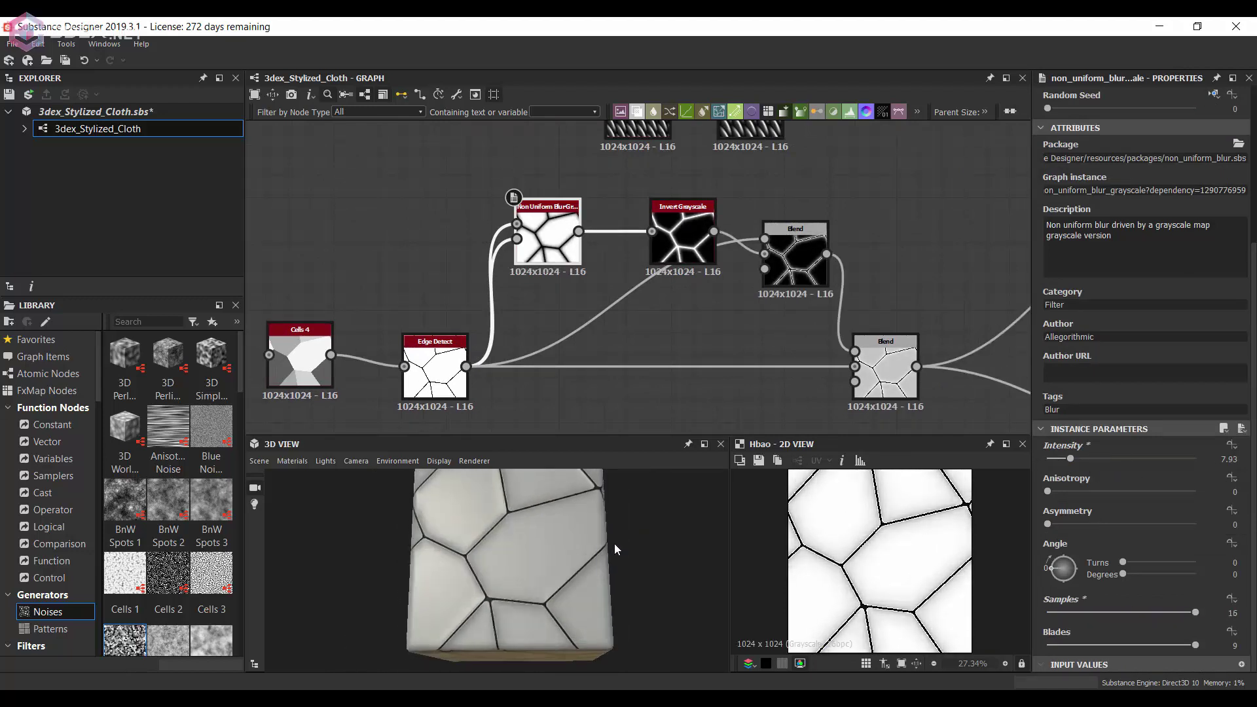
Add a Bevel with Distance -0.29 after Edge Detect and invert it.
{"action": "key", "text": "space"}
{"action": "type", "text": "bevel"}
{"action": "left_click", "coordinate": [721, 315]}
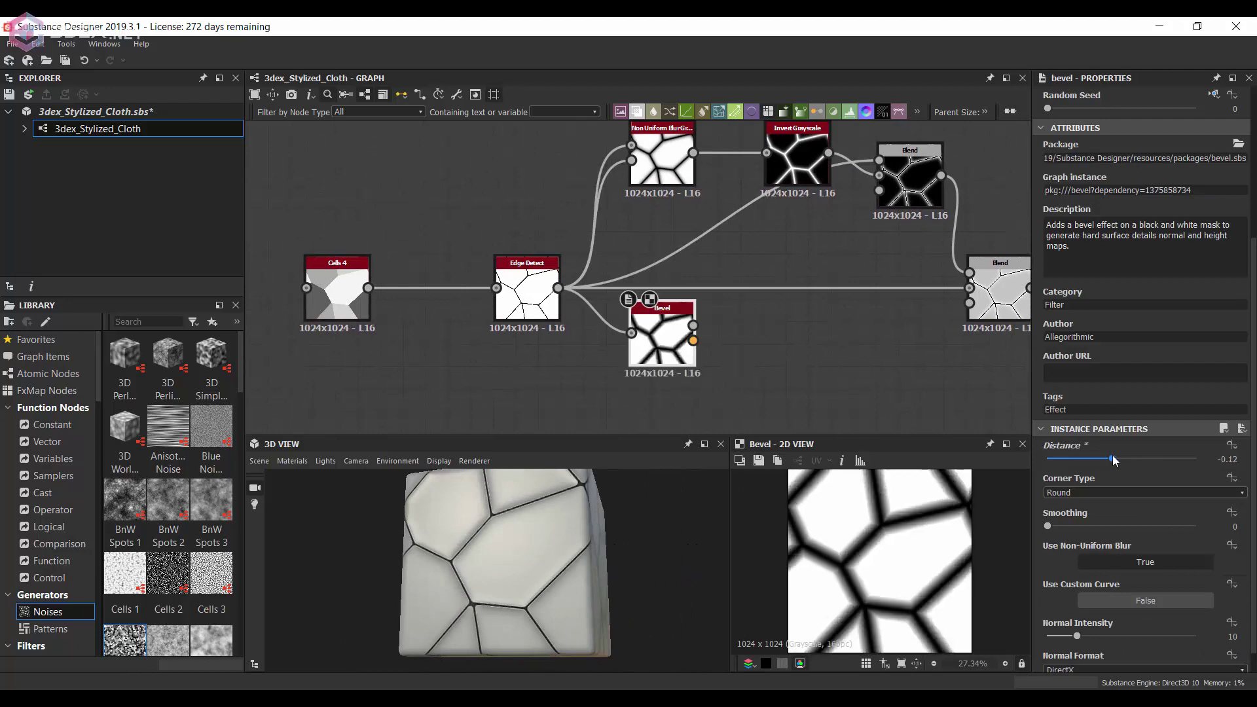
{"action": "left_click_drag", "start_coordinate": [1115, 461], "coordinate": [1100, 460]}
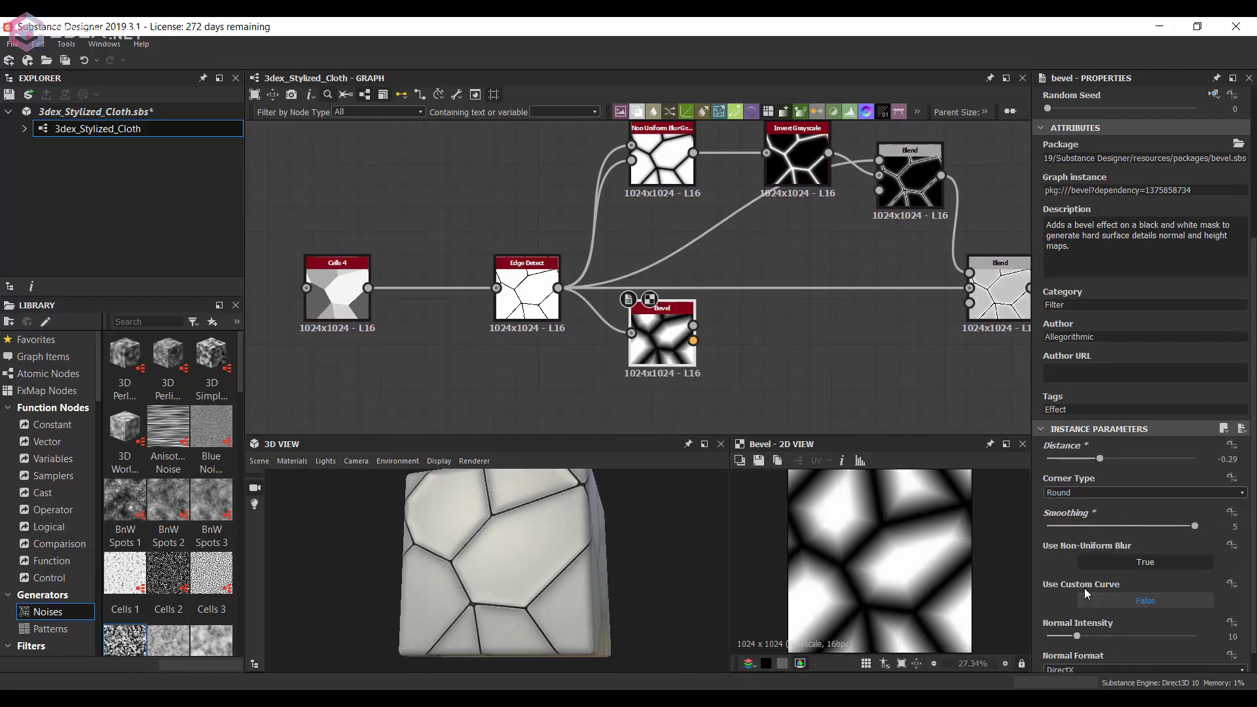
{"action": "key", "text": "space"}
{"action": "left_click", "coordinate": [738, 365]}
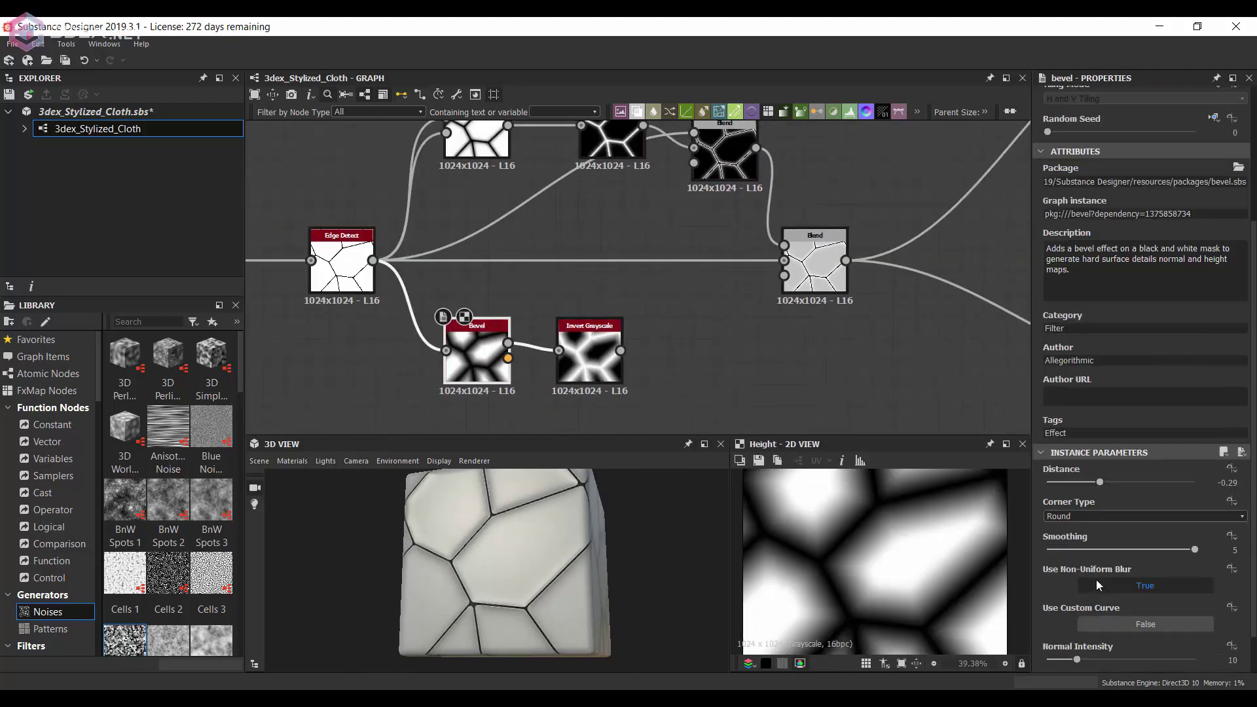
{"action": "scroll", "coordinate": [688, 293], "scroll_direction": "down", "scroll_amount": 3}
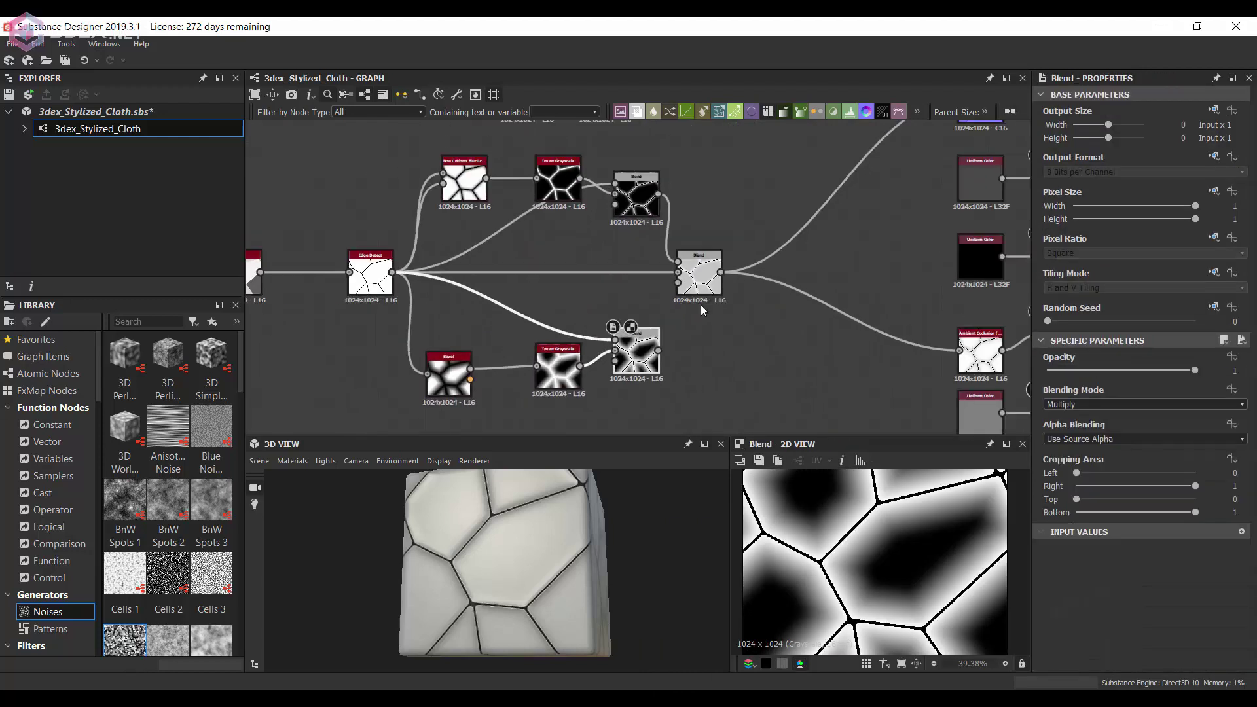
Multiply the inverted bevel into the seam height at 0.18 opacity.
{"action": "double_click", "coordinate": [791, 279]}
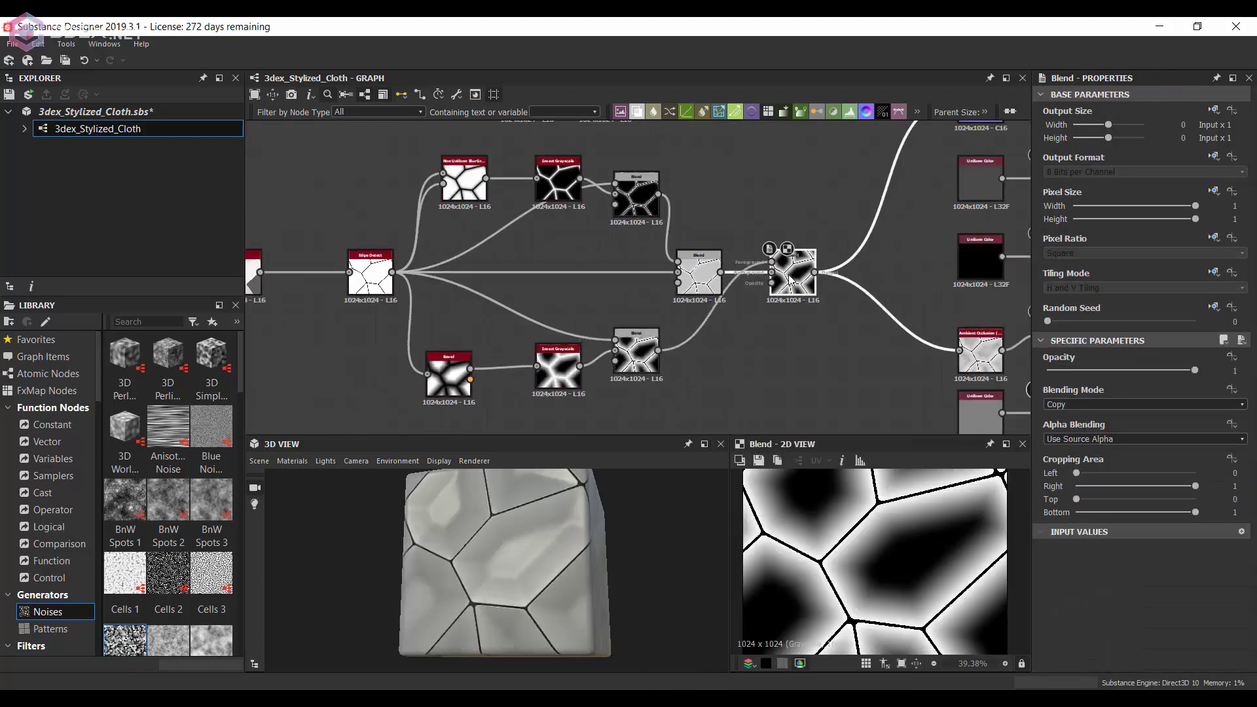
{"action": "left_click", "coordinate": [1098, 378]}
{"action": "mouse_move", "coordinate": [1098, 374]}
{"action": "left_mouse_down"}
{"action": "mouse_move", "coordinate": [1155, 371]}
{"action": "mouse_move", "coordinate": [1074, 371]}
{"action": "left_mouse_up"}
{"action": "left_click", "coordinate": [1142, 404]}
{"action": "left_click", "coordinate": [1081, 450]}
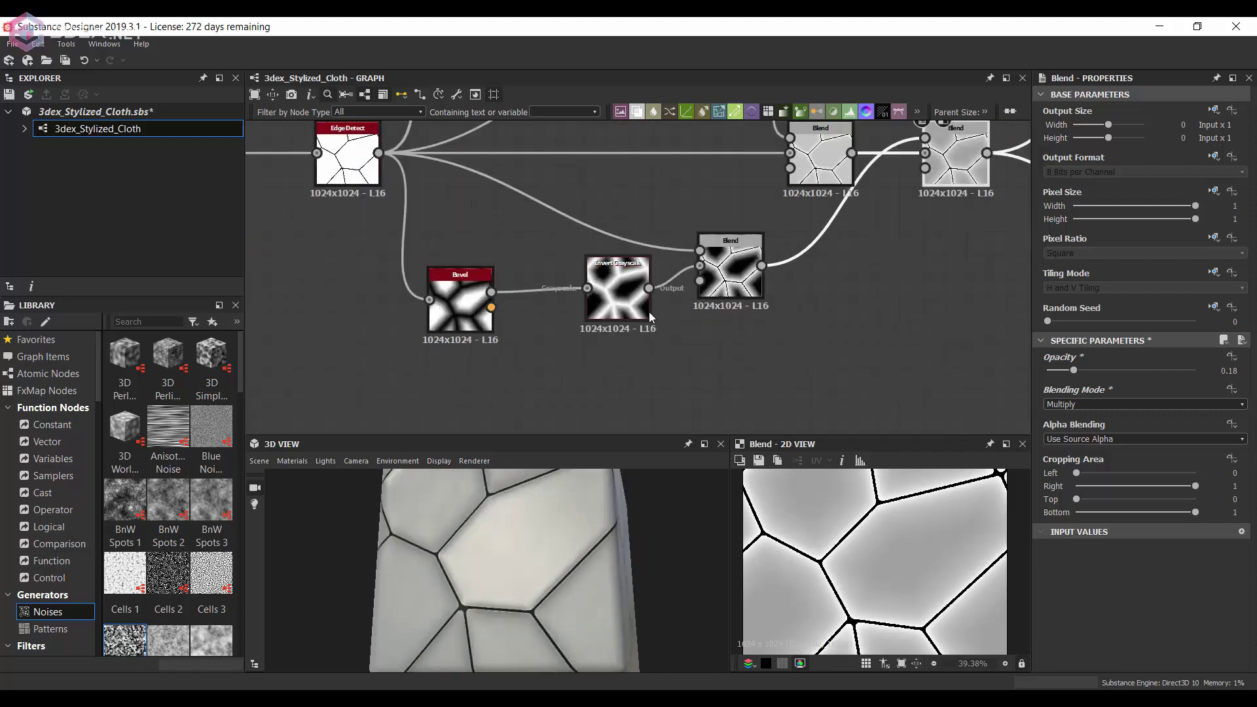
{"action": "scroll", "coordinate": [589, 295], "scroll_direction": "up", "scroll_amount": 3}
{"action": "scroll", "coordinate": [639, 275], "scroll_direction": "down", "scroll_amount": 2}
Add a Creased noise feeding a Multi Dir. Warp Grayscale at intensity 50.
{"action": "scroll", "coordinate": [168, 498], "scroll_direction": "down", "scroll_amount": 3}
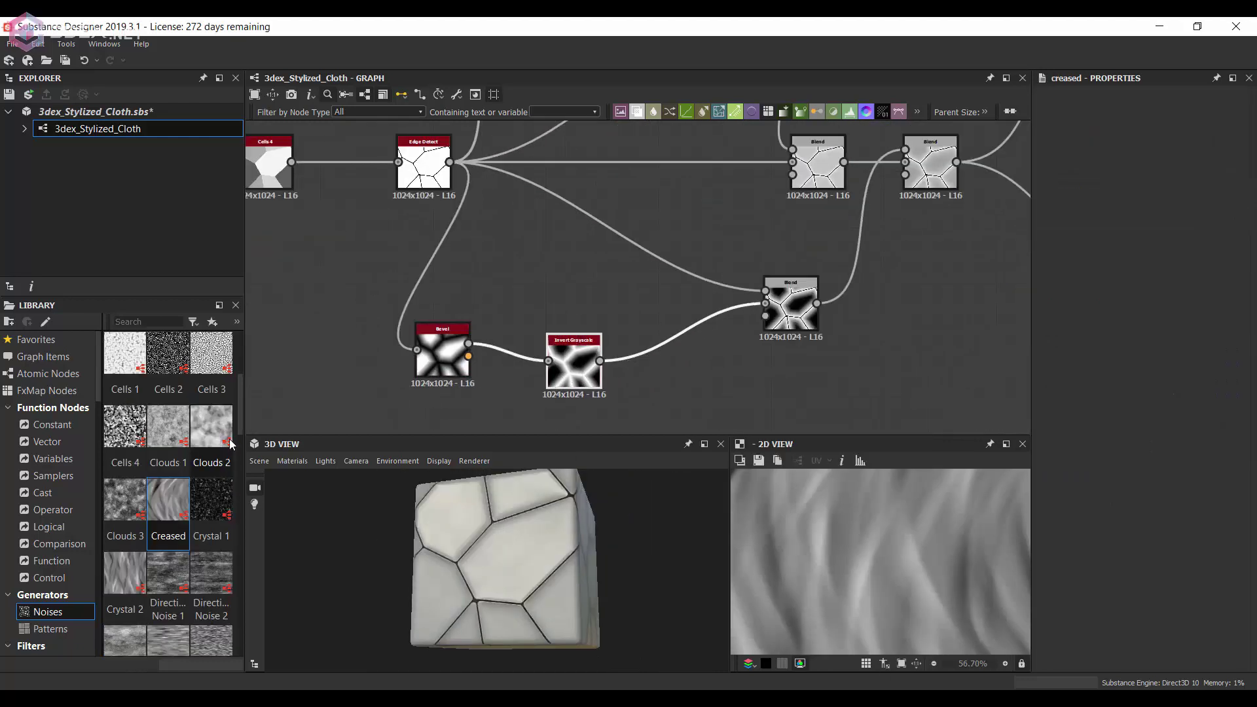
{"action": "left_click_drag", "start_coordinate": [168, 501], "coordinate": [565, 275]}
{"action": "key", "text": "space"}
{"action": "type", "text": "war"}
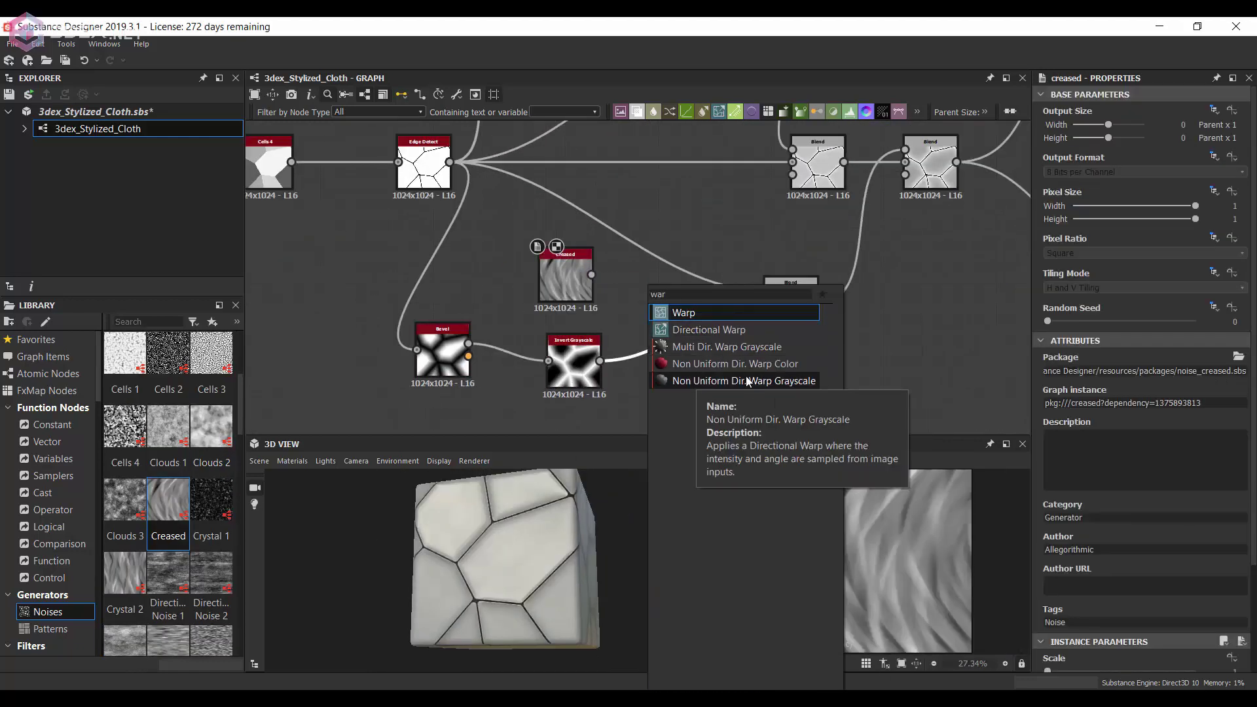
{"action": "left_click", "coordinate": [727, 346]}
{"action": "scroll", "coordinate": [686, 343], "scroll_direction": "up", "scroll_amount": 2}
{"action": "scroll", "coordinate": [492, 550], "scroll_direction": "up", "scroll_amount": 3}
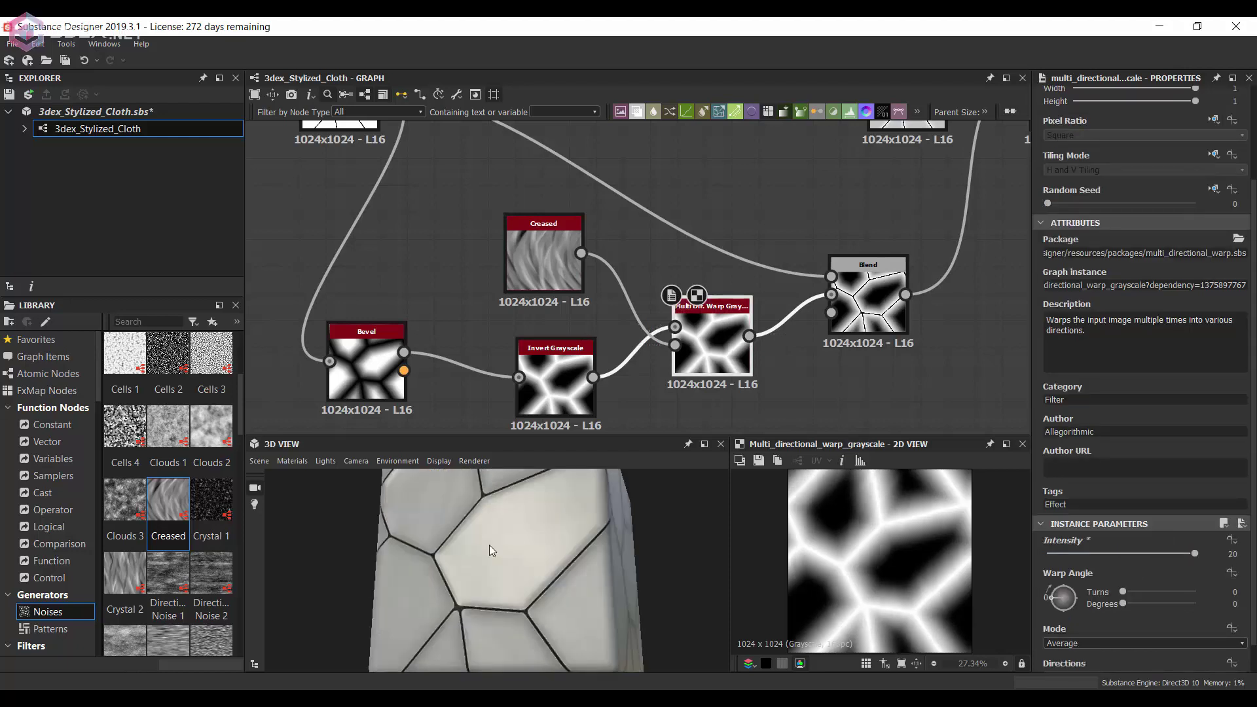
{"action": "scroll", "coordinate": [1053, 603], "scroll_direction": "down", "scroll_amount": 1}
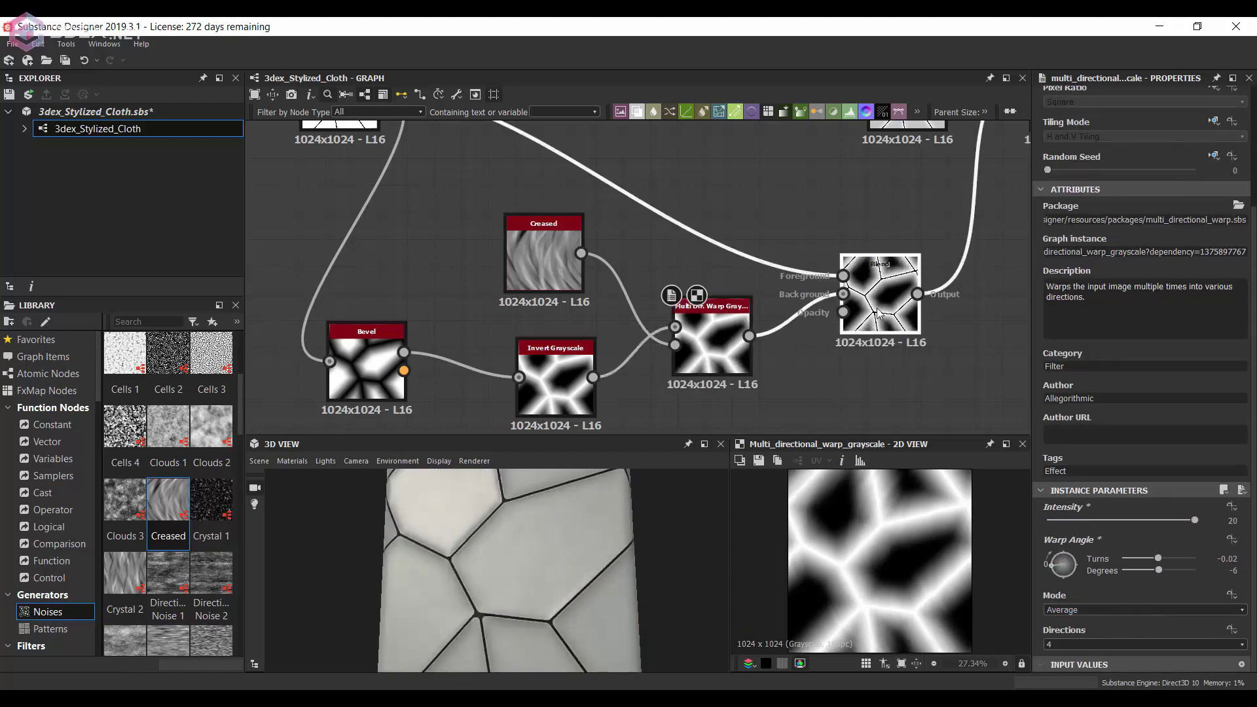
{"action": "scroll", "coordinate": [590, 275], "scroll_direction": "up", "scroll_amount": 2}
{"action": "type", "text": "50"}
{"action": "key", "text": "Return"}
Compare 2 and 4 warp directions in the 3D preview and keep 4.
{"action": "scroll", "coordinate": [612, 533], "scroll_direction": "up", "scroll_amount": 1}
{"action": "scroll", "coordinate": [613, 533], "scroll_direction": "up", "scroll_amount": 1}
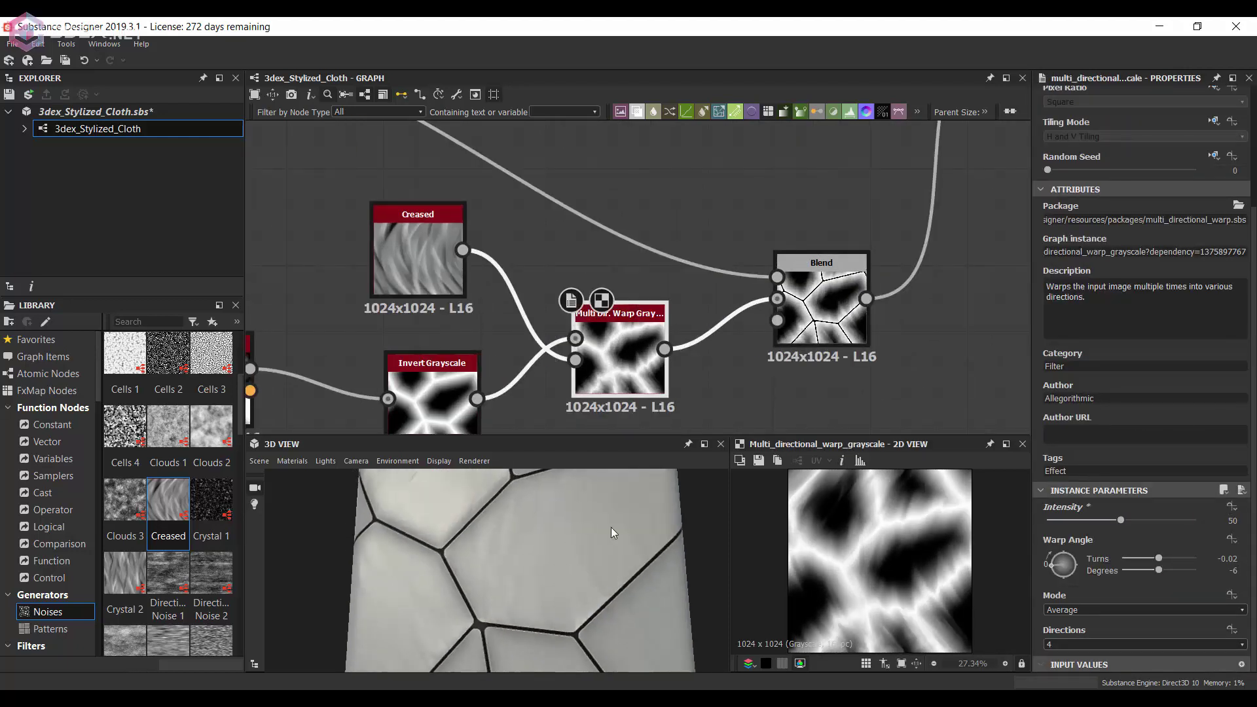
{"action": "scroll", "coordinate": [1086, 607], "scroll_direction": "down", "scroll_amount": 1}
{"action": "left_click_drag", "start_coordinate": [527, 550], "coordinate": [581, 552]}
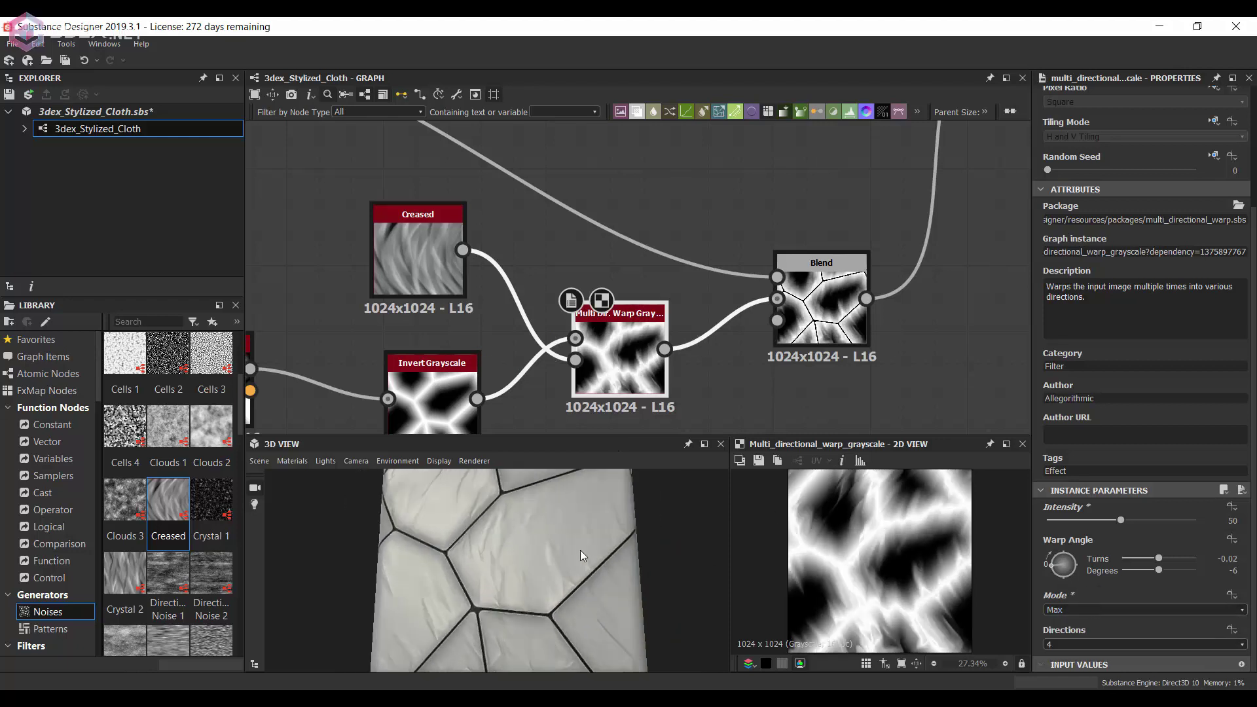
{"action": "scroll", "coordinate": [1085, 610], "scroll_direction": "down", "scroll_amount": 1}
{"action": "scroll", "coordinate": [628, 559], "scroll_direction": "up", "scroll_amount": 1}
{"action": "scroll", "coordinate": [587, 512], "scroll_direction": "down", "scroll_amount": 2}
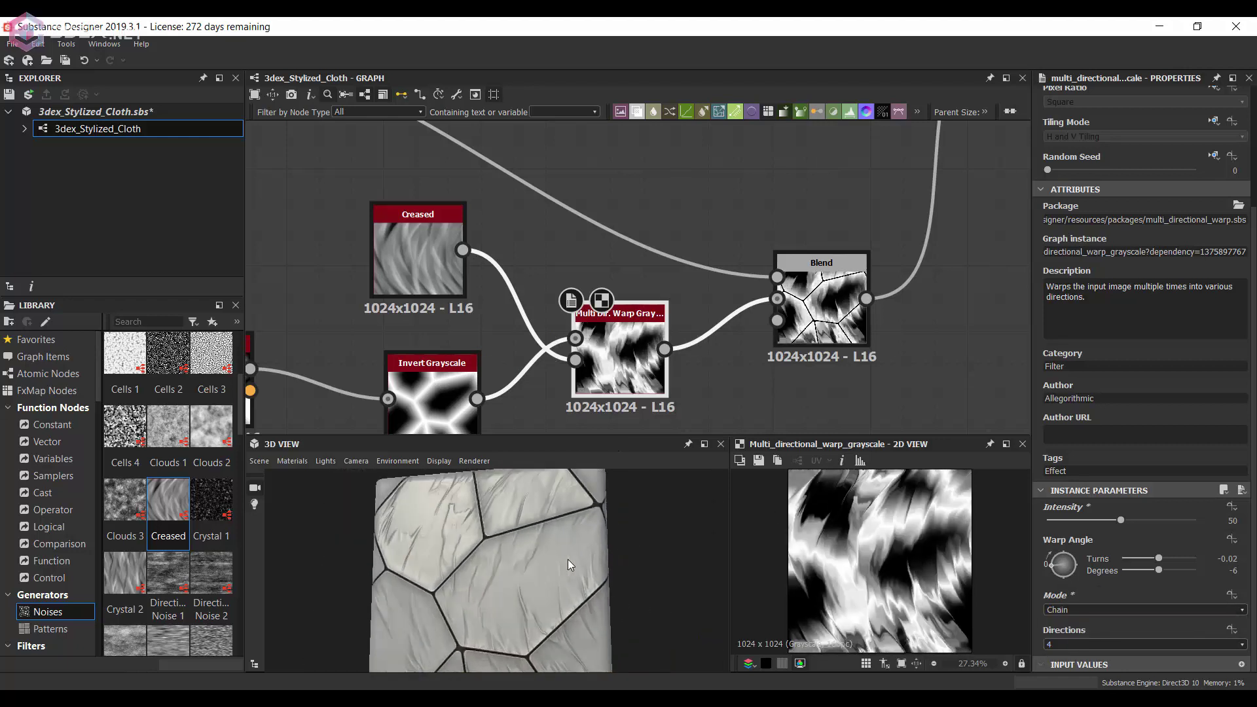
{"action": "left_click", "coordinate": [1134, 646]}
{"action": "left_click", "coordinate": [1100, 666]}
{"action": "left_click", "coordinate": [1054, 676]}
Switch the multi-directional warp to Average mode and raise its intensity.
{"action": "scroll", "coordinate": [532, 525], "scroll_direction": "down", "scroll_amount": 1}
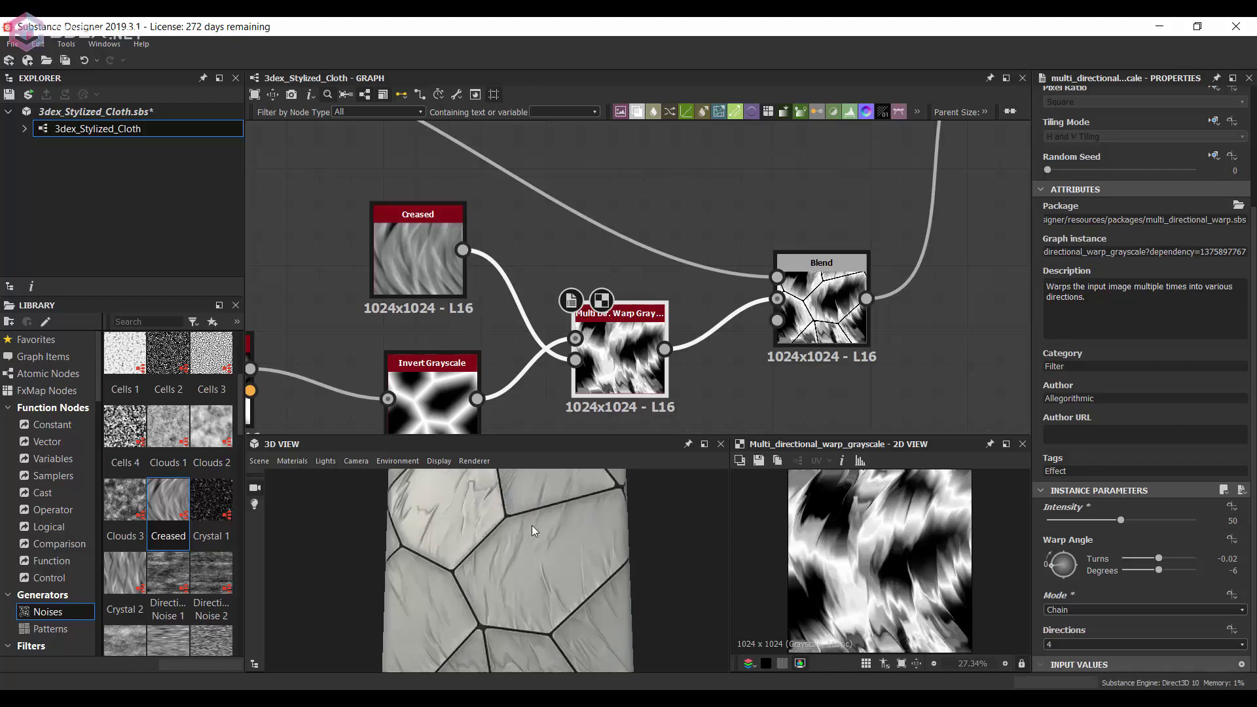
{"action": "left_click", "coordinate": [1143, 610]}
{"action": "left_click", "coordinate": [1074, 632]}
{"action": "mouse_move", "coordinate": [1121, 520]}
{"action": "left_mouse_down"}
{"action": "mouse_move", "coordinate": [1180, 520]}
{"action": "mouse_move", "coordinate": [1141, 520]}
{"action": "left_mouse_up"}
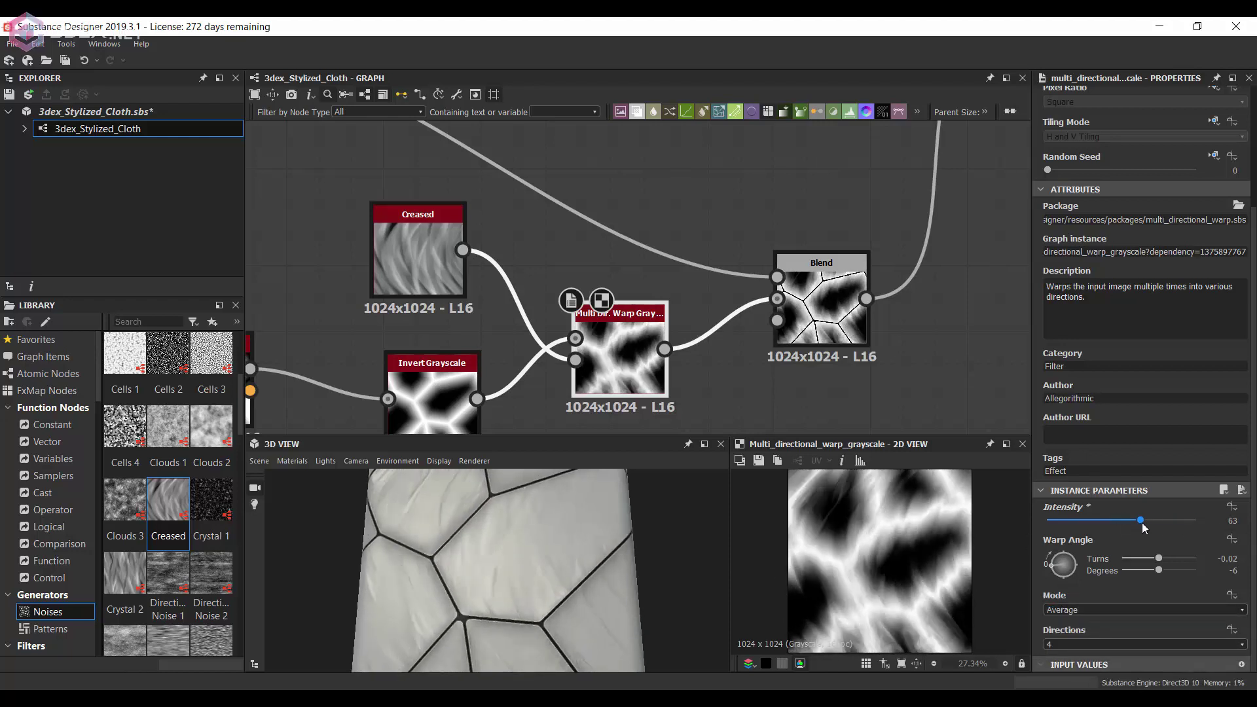
{"action": "scroll", "coordinate": [432, 270], "scroll_direction": "down", "scroll_amount": 2}
Insert a Transformation 2D after the Creased noise and fine-tune the warp intensity.
{"action": "key", "text": "space"}
{"action": "left_click", "coordinate": [533, 305]}
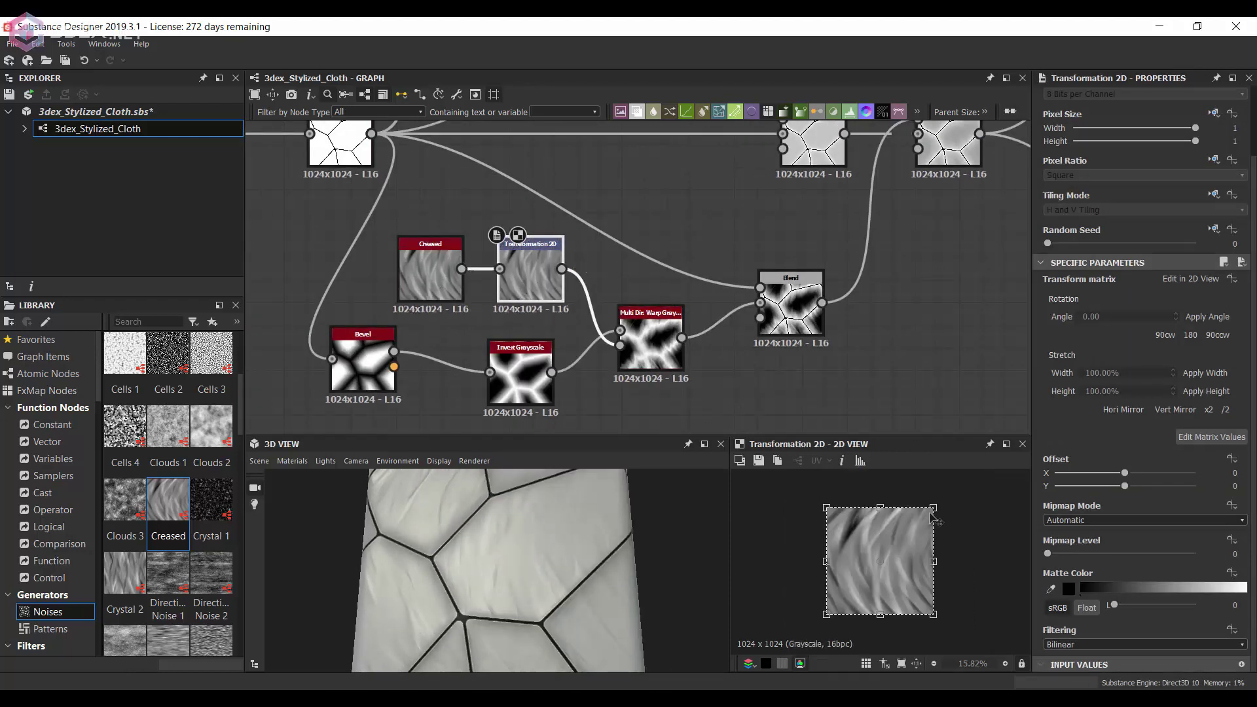
{"action": "left_click", "coordinate": [651, 340]}
{"action": "scroll", "coordinate": [584, 497], "scroll_direction": "up", "scroll_amount": 2}
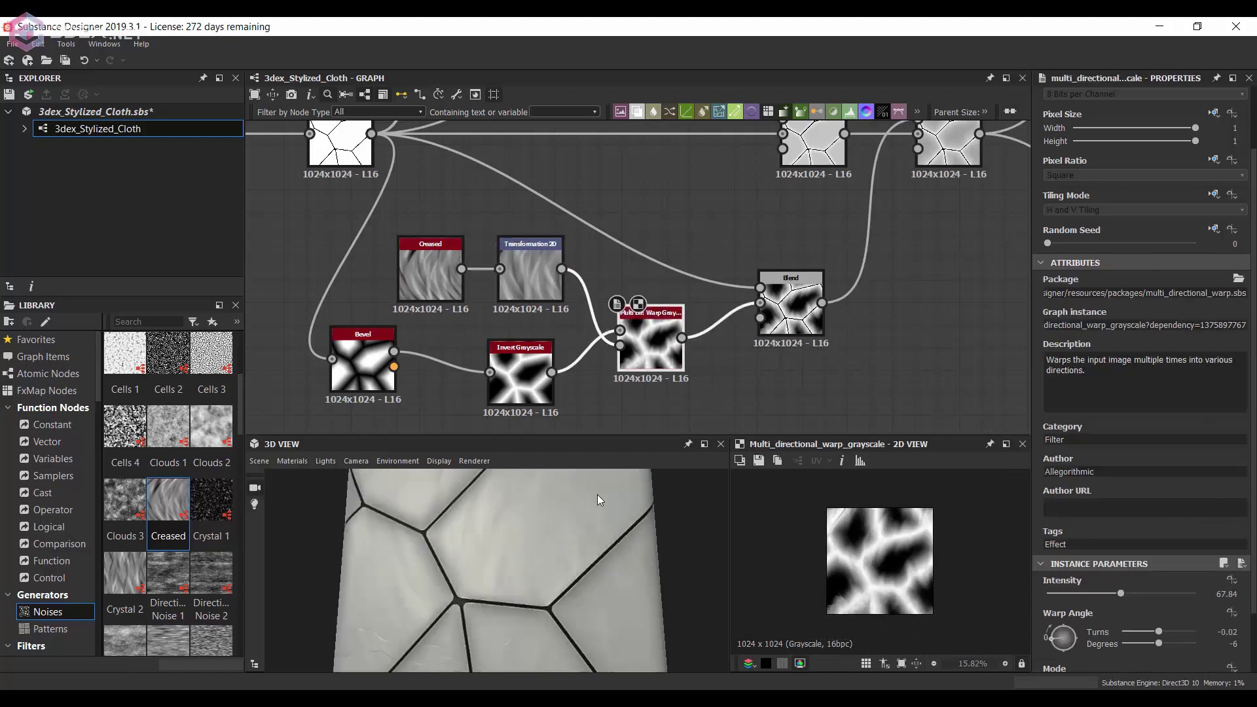
{"action": "left_click_drag", "start_coordinate": [1138, 595], "coordinate": [1136, 594]}
{"action": "left_click_drag", "start_coordinate": [549, 519], "coordinate": [563, 532]}
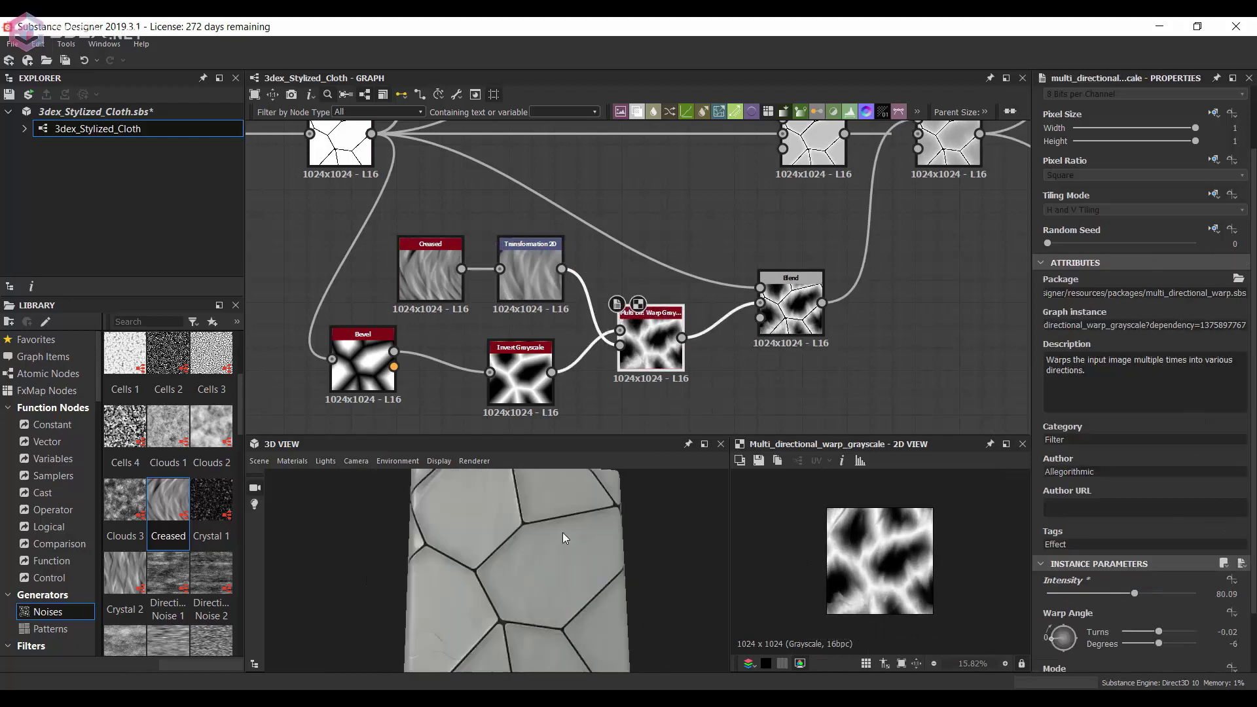
{"action": "scroll", "coordinate": [696, 371], "scroll_direction": "down", "scroll_amount": 2}
{"action": "scroll", "coordinate": [546, 302], "scroll_direction": "up", "scroll_amount": 2}
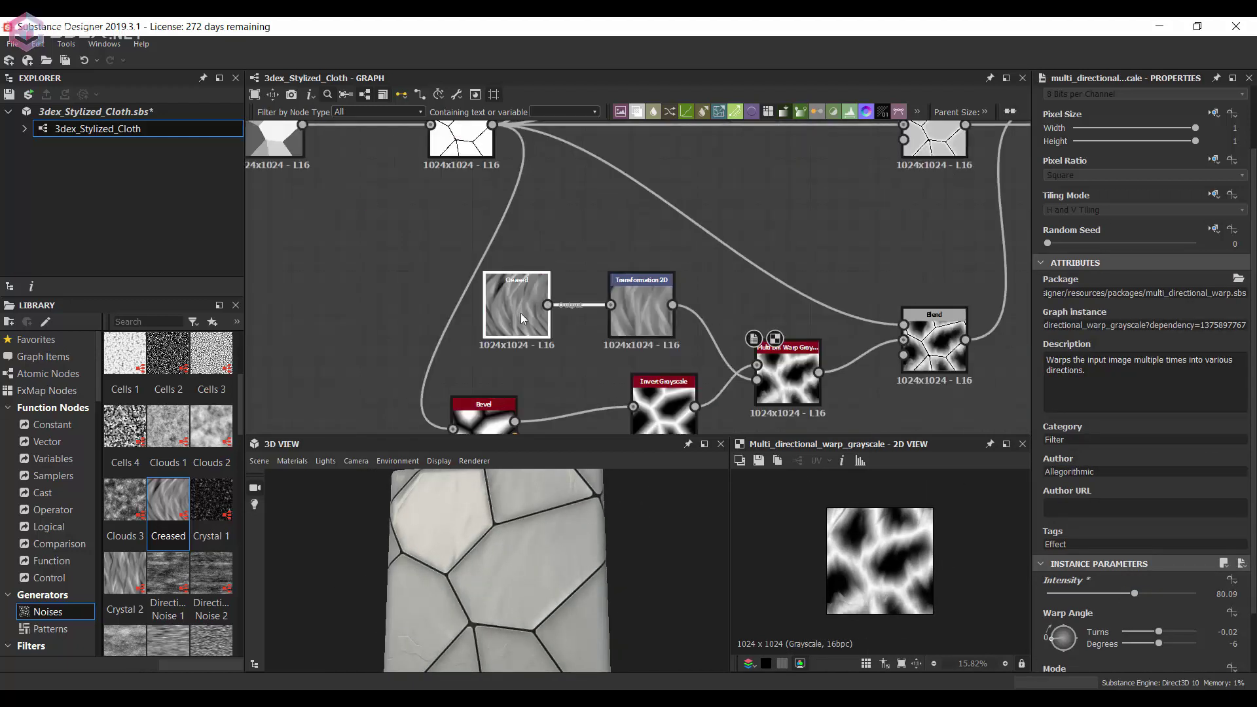
Warp the transformed Creased noise with a Perlin Noise and preview the warp outputs.
{"action": "key", "text": "space"}
{"action": "type", "text": "perlin"}
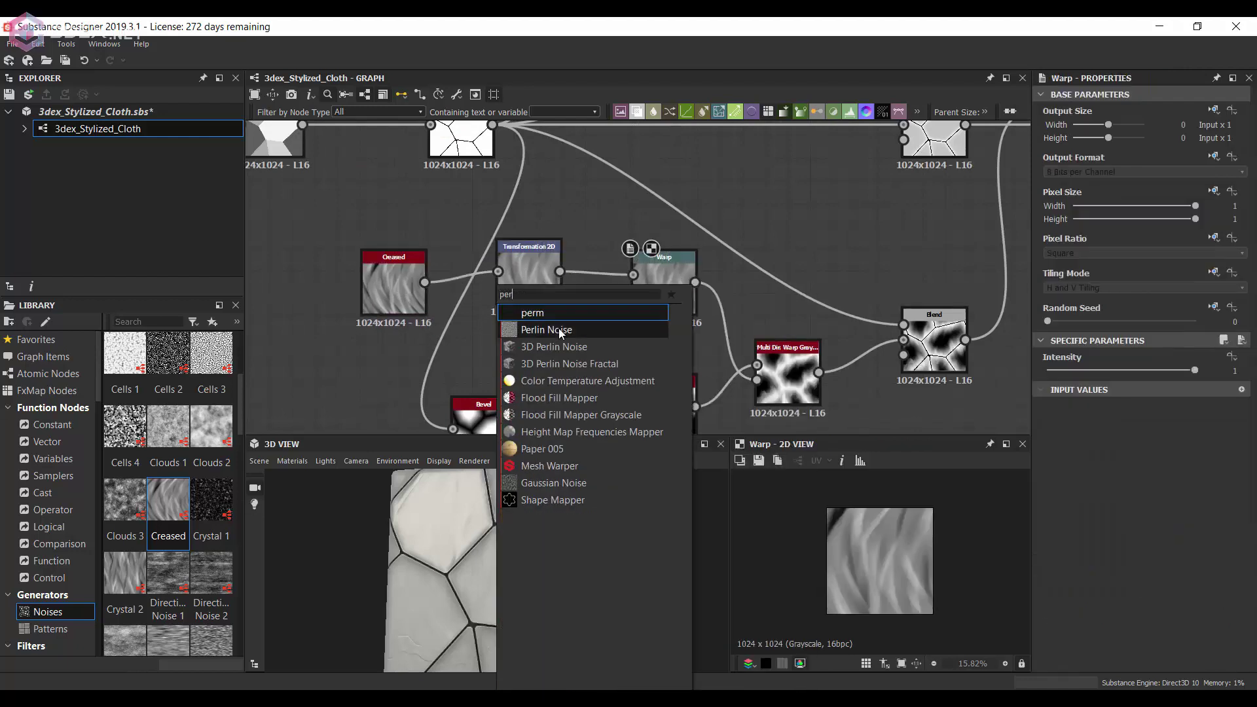
{"action": "left_click", "coordinate": [559, 328]}
{"action": "double_click", "coordinate": [679, 286]}
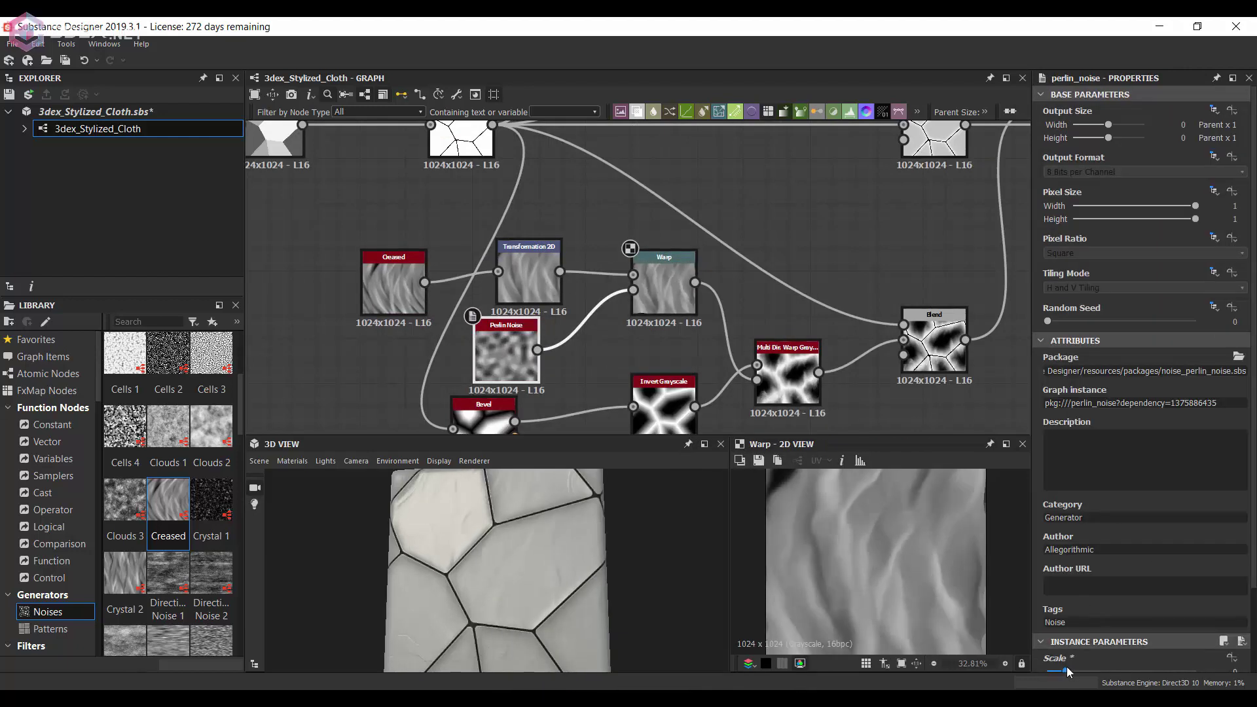
{"action": "left_click_drag", "start_coordinate": [529, 275], "coordinate": [506, 262]}
{"action": "double_click", "coordinate": [788, 373]}
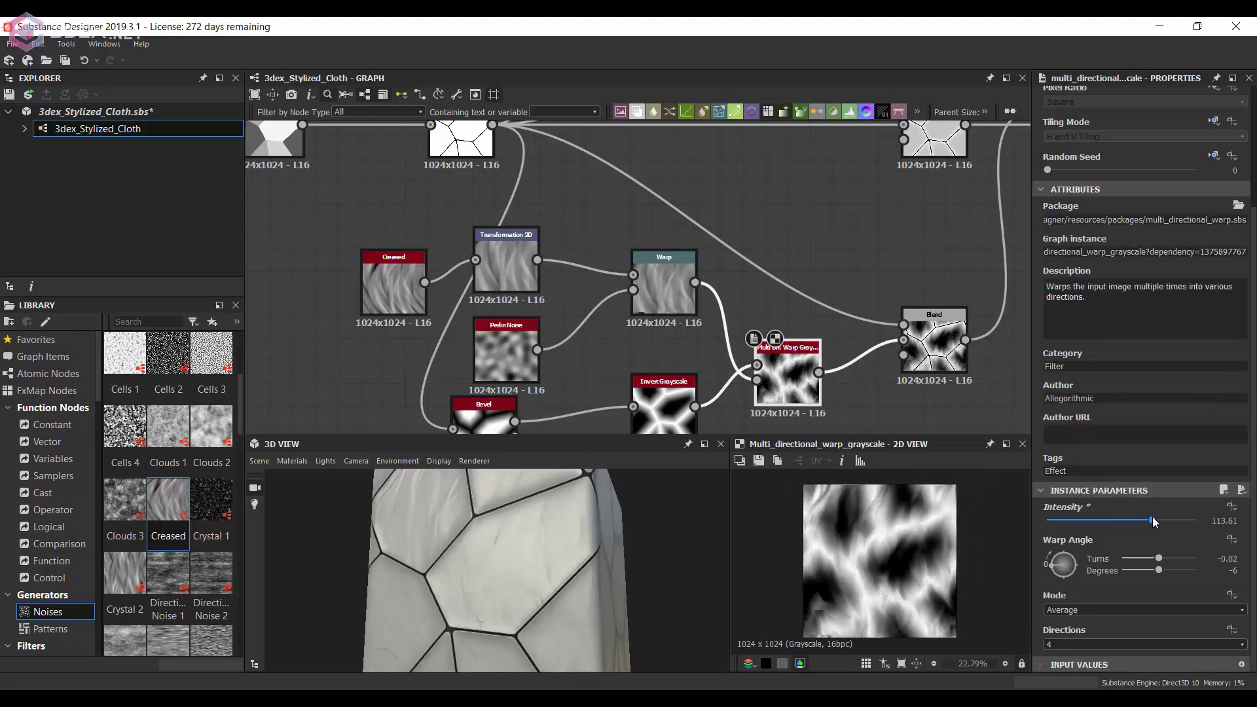
{"action": "left_click_drag", "start_coordinate": [497, 570], "coordinate": [533, 553]}
Lower the wrinkle Multiply blend's opacity to 0.22.
{"action": "middle_click_drag", "start_coordinate": [654, 315], "coordinate": [763, 258]}
{"action": "double_click", "coordinate": [761, 196]}
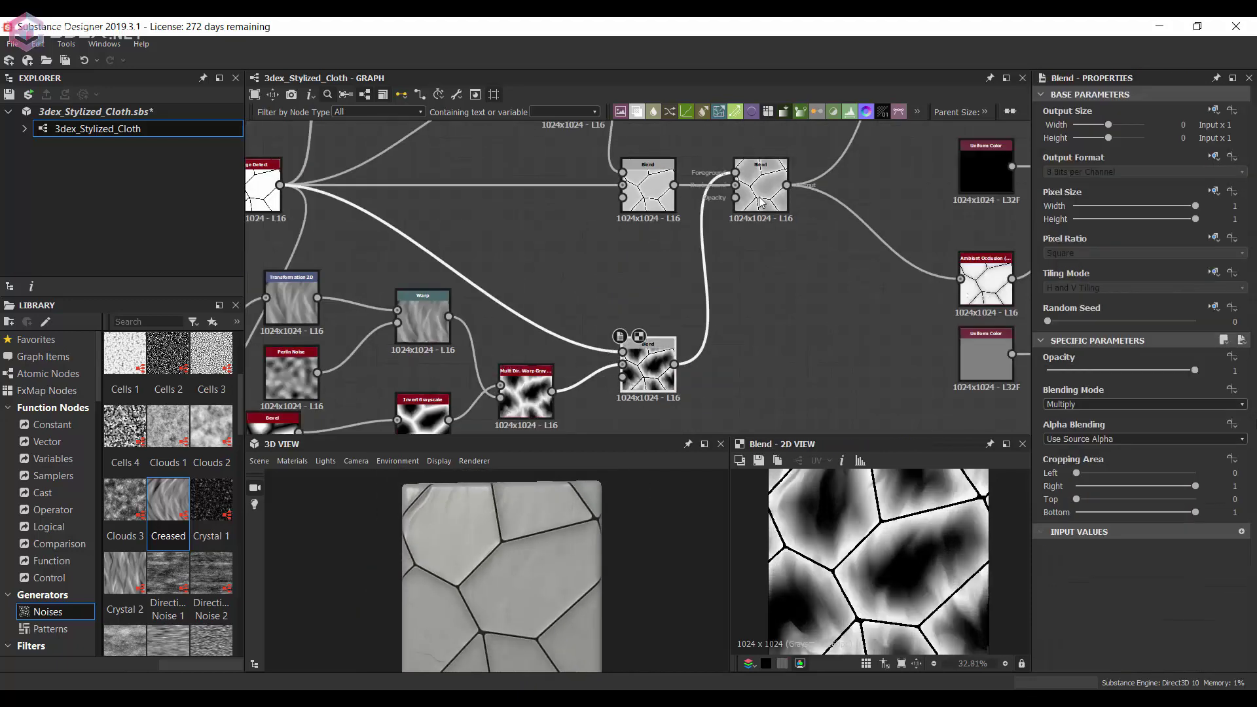
{"action": "left_click_drag", "start_coordinate": [1195, 370], "coordinate": [1080, 370]}
{"action": "scroll", "coordinate": [563, 590], "scroll_direction": "up", "scroll_amount": 2}
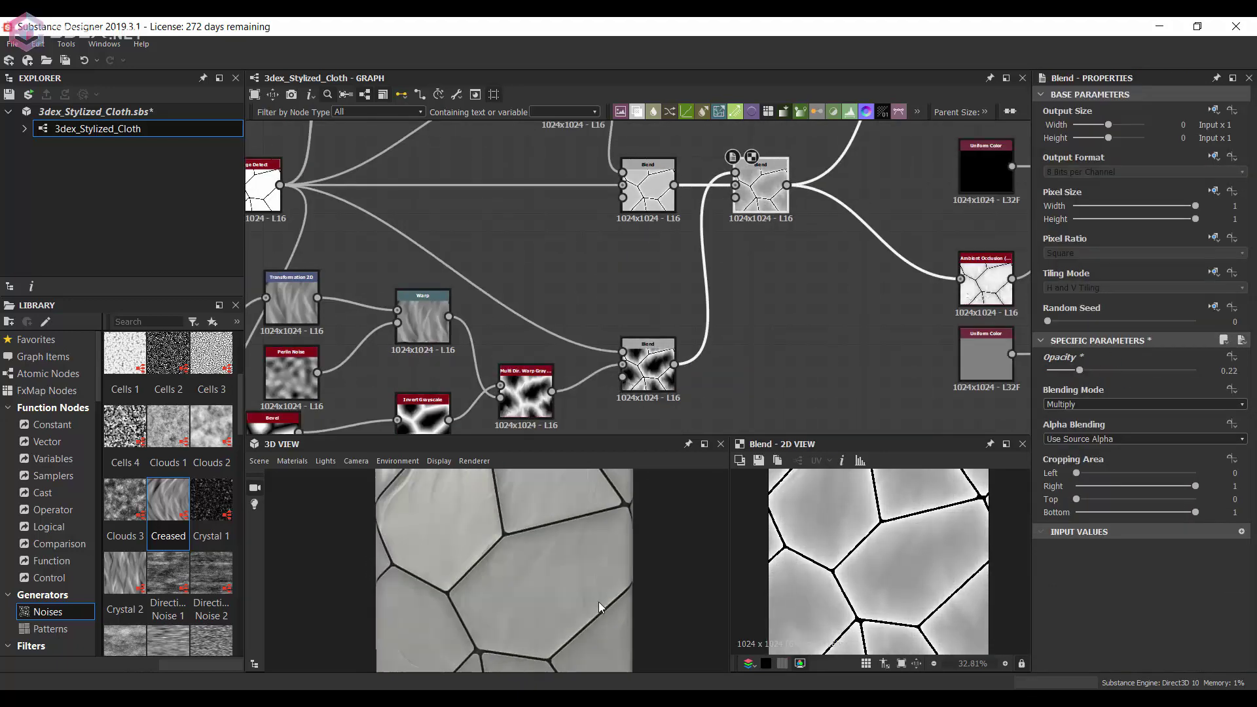
{"action": "middle_click_drag", "start_coordinate": [441, 208], "coordinate": [604, 242]}
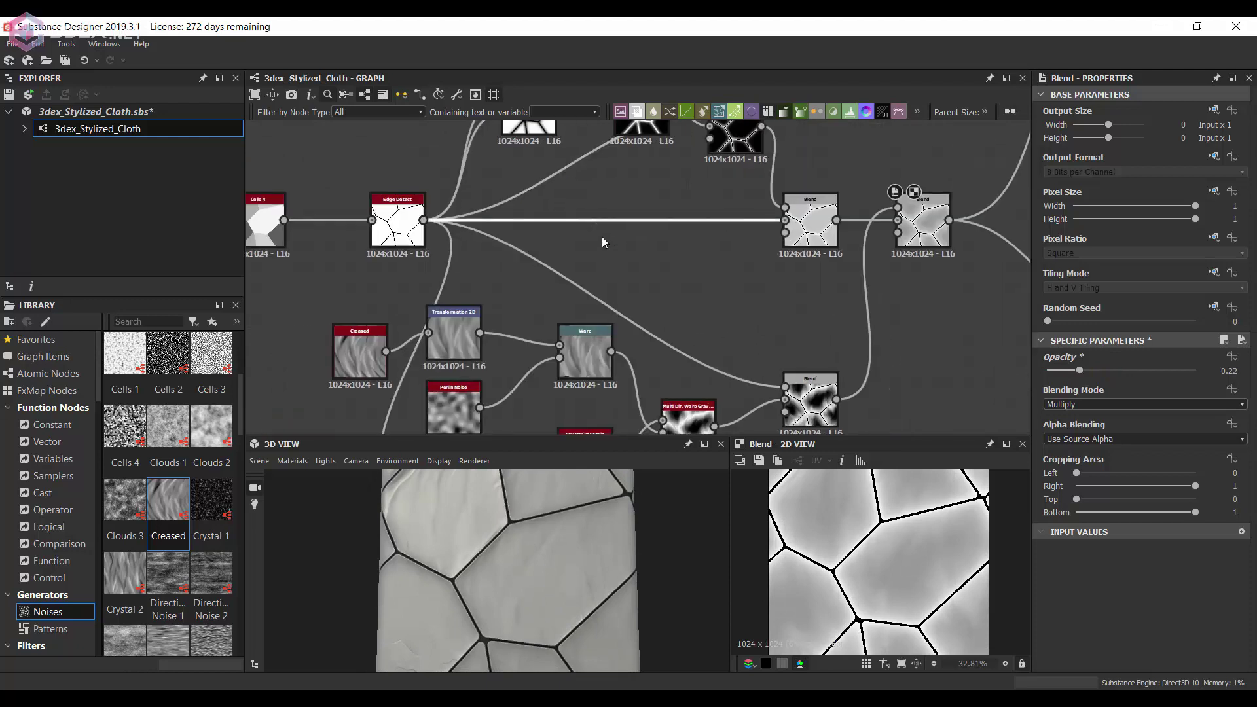
Insert a Blur HQ Grayscale at about 1.13 intensity between Edge Detect and its Blend.
{"action": "right_click", "coordinate": [603, 240]}
{"action": "left_click", "coordinate": [655, 335]}
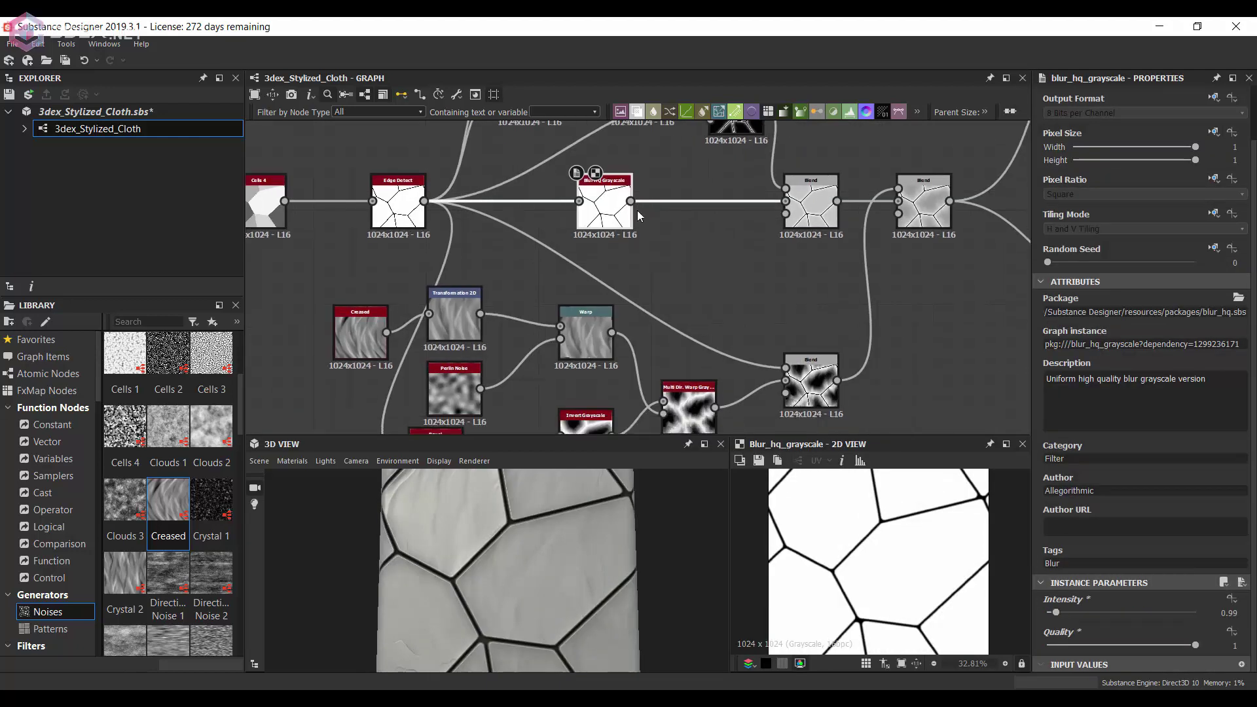
{"action": "middle_click_drag", "start_coordinate": [638, 210], "coordinate": [602, 265]}
{"action": "left_click", "coordinate": [675, 193]}
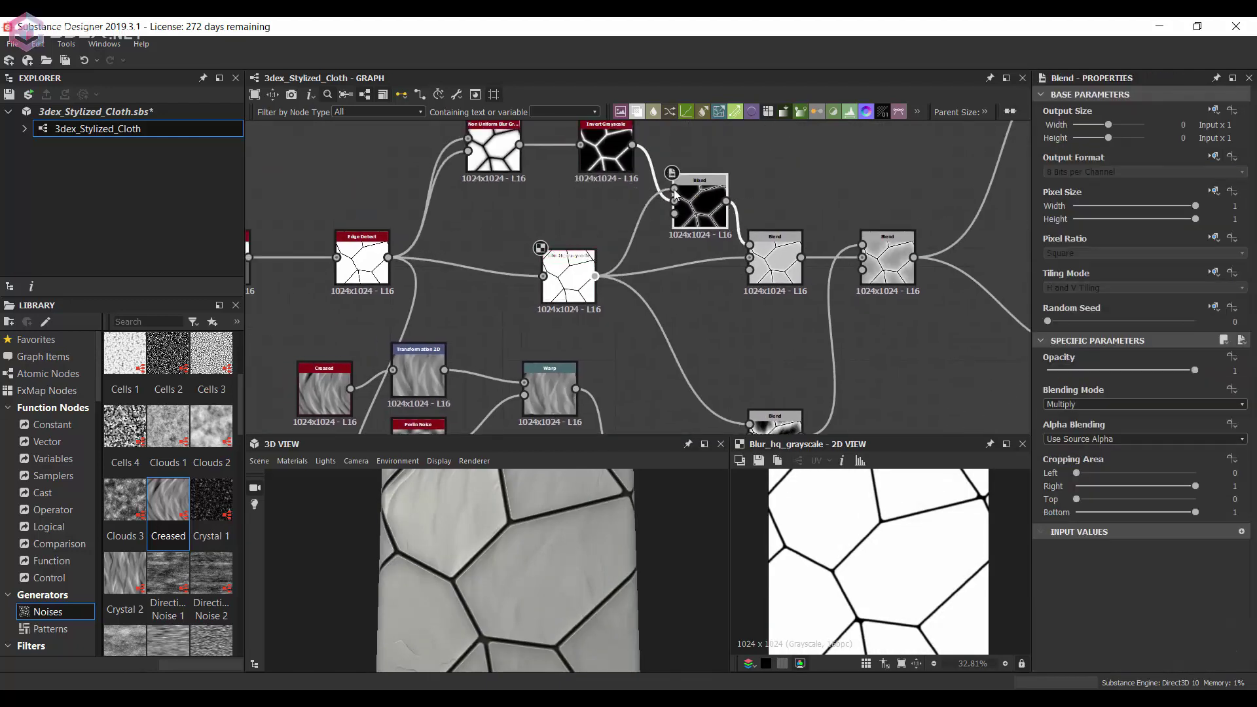
{"action": "left_click", "coordinate": [568, 271]}
{"action": "left_click_drag", "start_coordinate": [472, 557], "coordinate": [529, 569]}
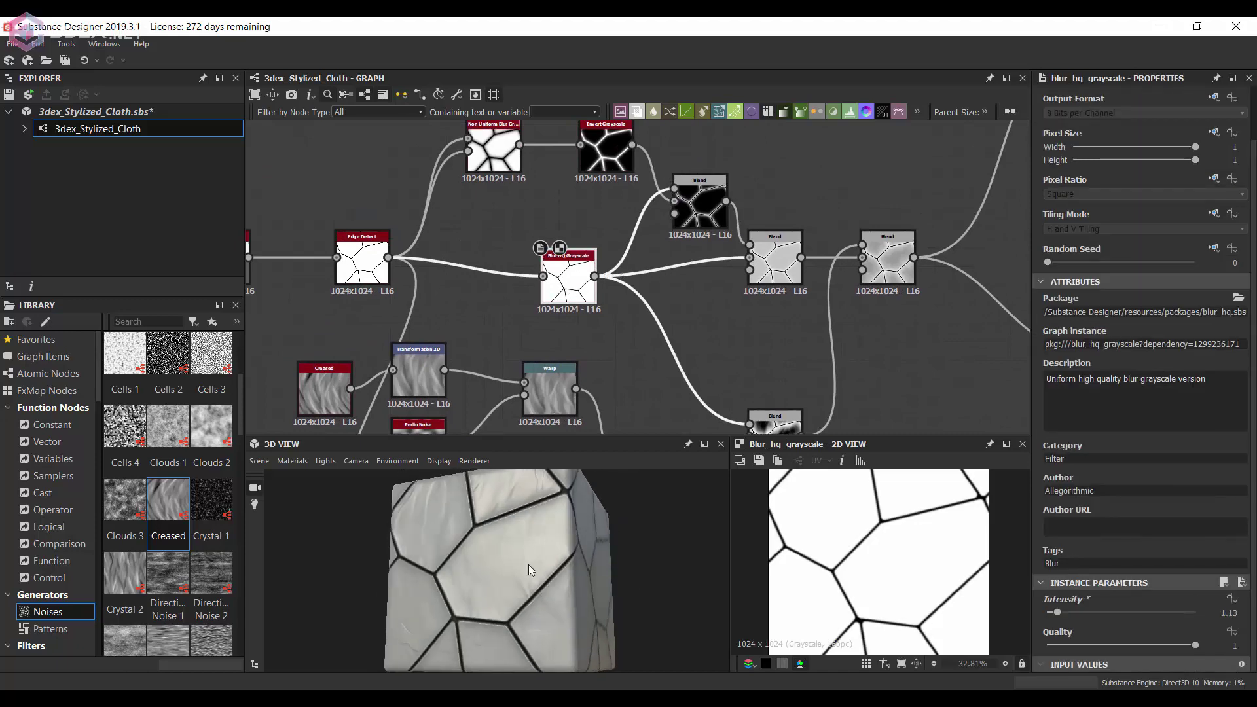
{"action": "scroll", "coordinate": [642, 239], "scroll_direction": "down", "scroll_amount": 3}
{"action": "mouse_move", "coordinate": [774, 252]}
{"action": "middle_mouse_down"}
{"action": "mouse_move", "coordinate": [655, 216]}
{"action": "mouse_move", "coordinate": [527, 201]}
{"action": "mouse_move", "coordinate": [613, 229]}
{"action": "mouse_move", "coordinate": [611, 255]}
{"action": "middle_mouse_up"}
{"action": "left_click", "coordinate": [655, 216]}
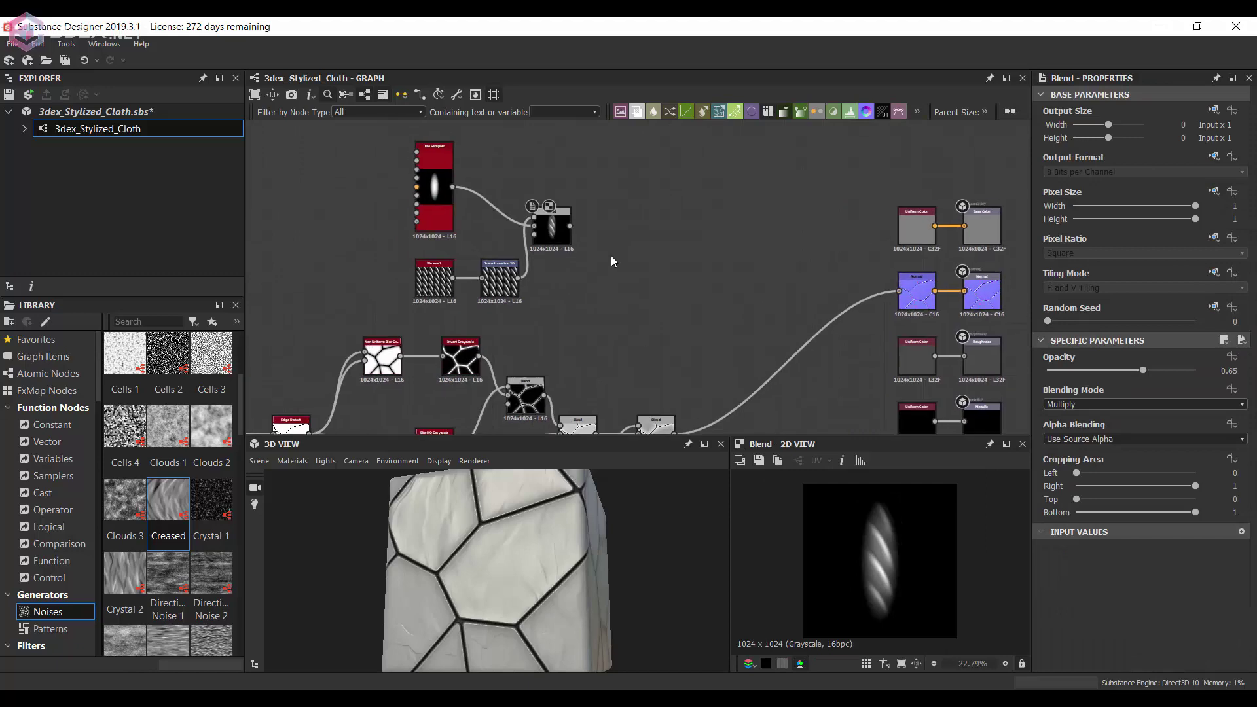
Add a Tile Sampler node that uses the connected image as its tile pattern.
{"action": "key", "text": "space"}
{"action": "type", "text": "tile sampler"}
{"action": "key", "text": "Return"}
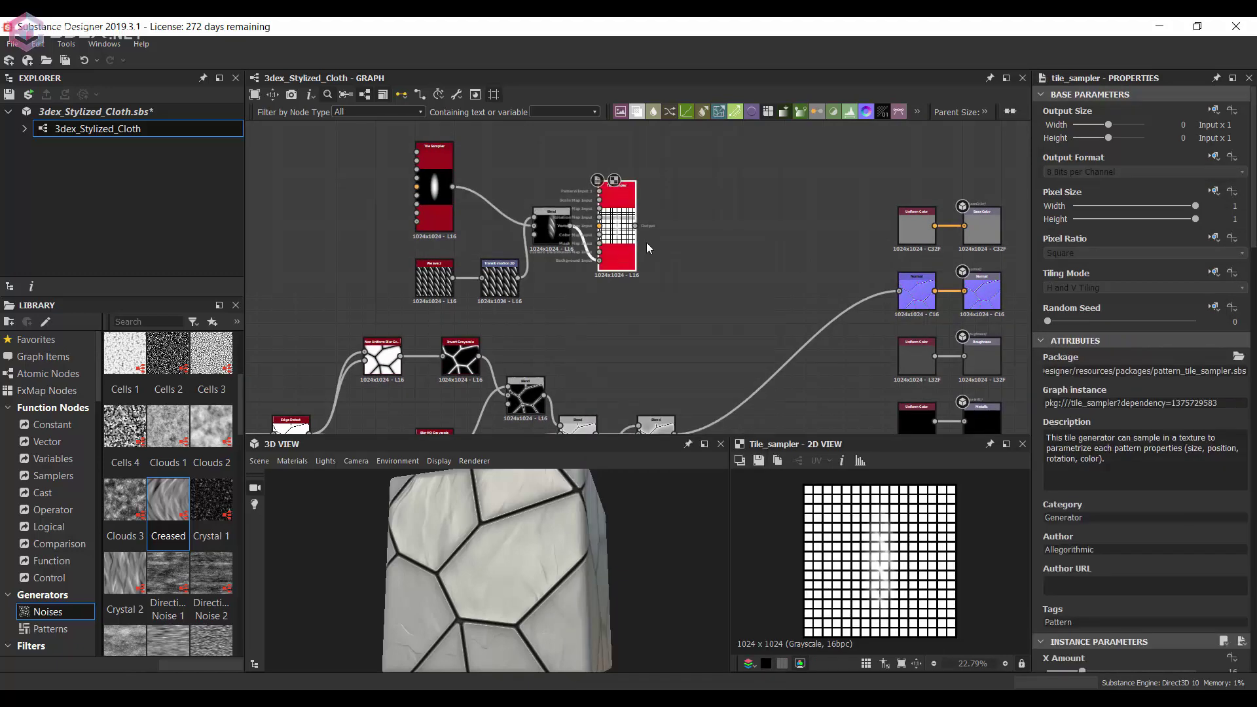
{"action": "scroll", "coordinate": [590, 233], "scroll_direction": "up", "scroll_amount": 2}
{"action": "scroll", "coordinate": [1146, 458], "scroll_direction": "down", "scroll_amount": 10}
{"action": "left_click", "coordinate": [1146, 592]}
{"action": "left_click", "coordinate": [1087, 609]}
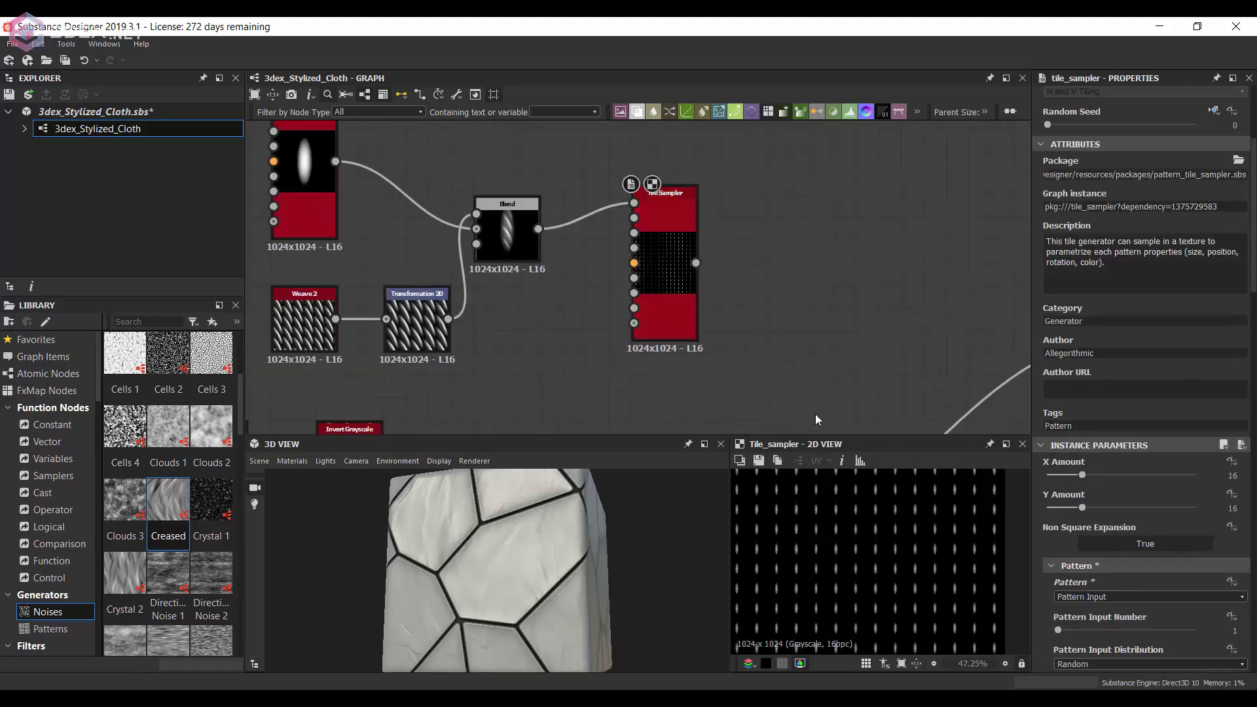
{"action": "scroll", "coordinate": [1111, 506], "scroll_direction": "down", "scroll_amount": 5}
{"action": "left_click_drag", "start_coordinate": [1058, 595], "coordinate": [1079, 594]}
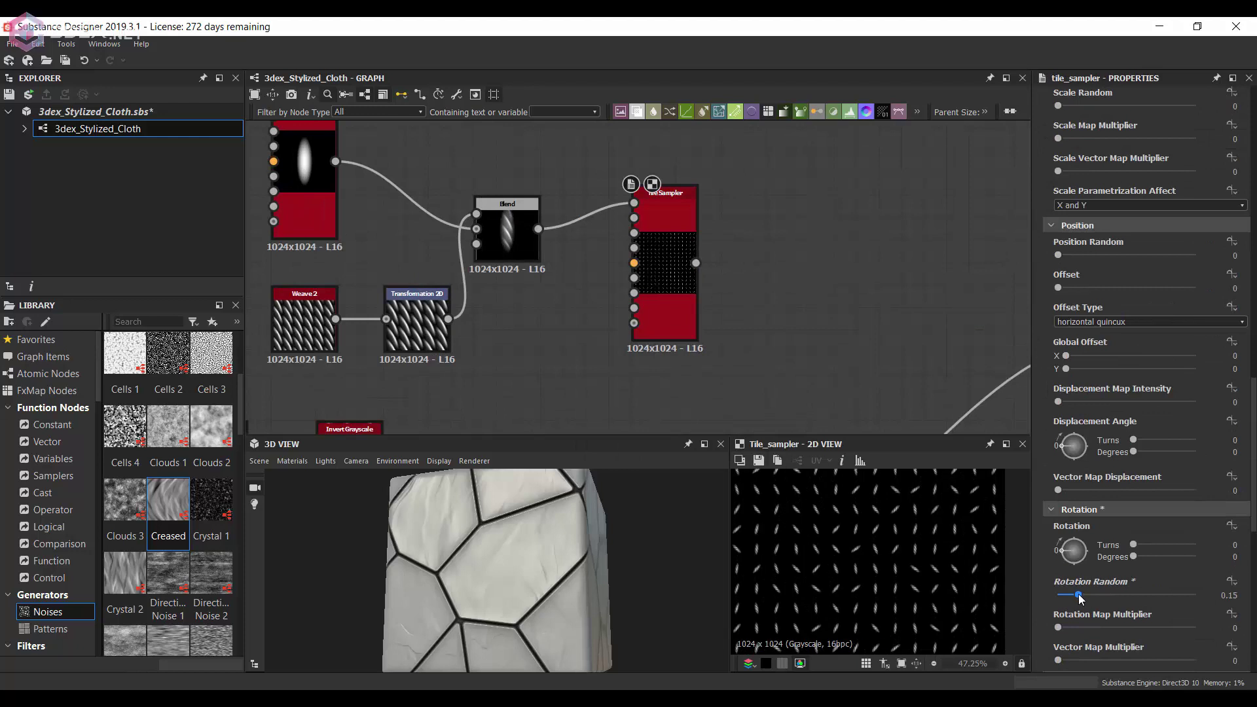
Preview the Invert Grayscale output, reposition the Tile Sampler and adjust its displacement map intensity.
{"action": "scroll", "coordinate": [850, 203], "scroll_direction": "down", "scroll_amount": 2}
{"action": "middle_click_drag", "start_coordinate": [850, 203], "coordinate": [621, 310]}
{"action": "left_click", "coordinate": [589, 301]}
{"action": "scroll", "coordinate": [622, 311], "scroll_direction": "up", "scroll_amount": 2}
{"action": "left_click_drag", "start_coordinate": [786, 253], "coordinate": [810, 330]}
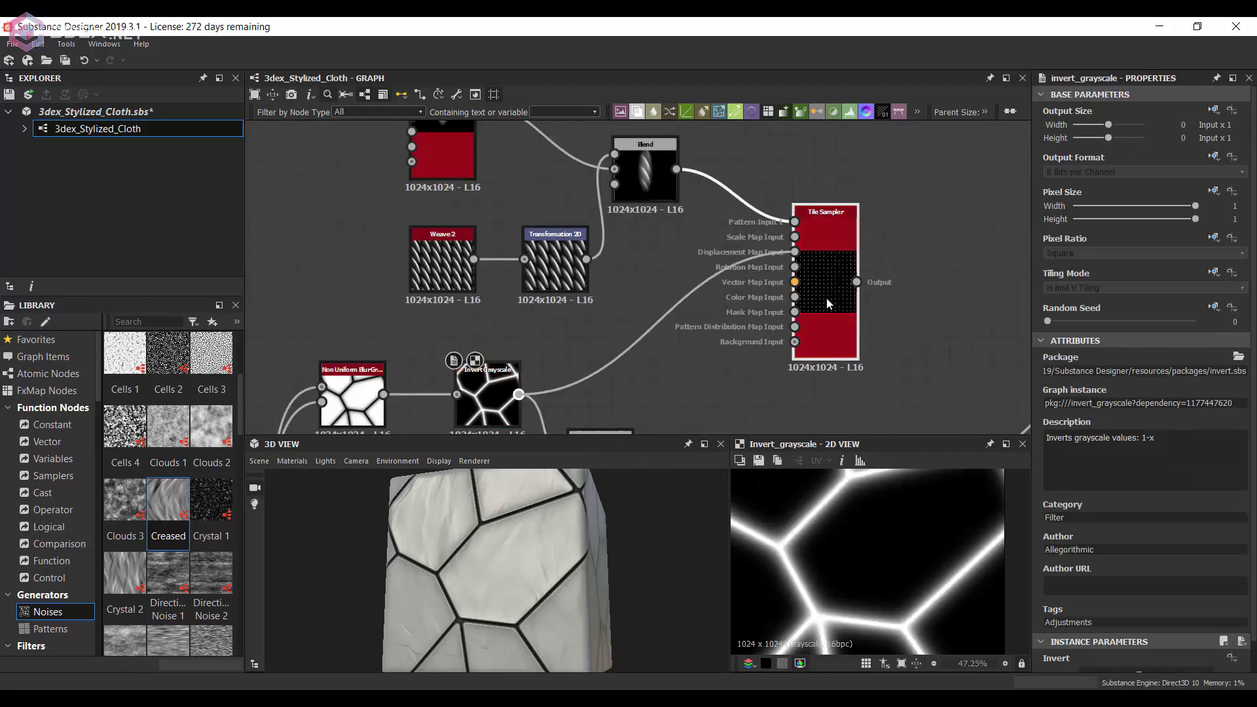
{"action": "left_click", "coordinate": [829, 304]}
{"action": "scroll", "coordinate": [1090, 574], "scroll_direction": "down", "scroll_amount": 5}
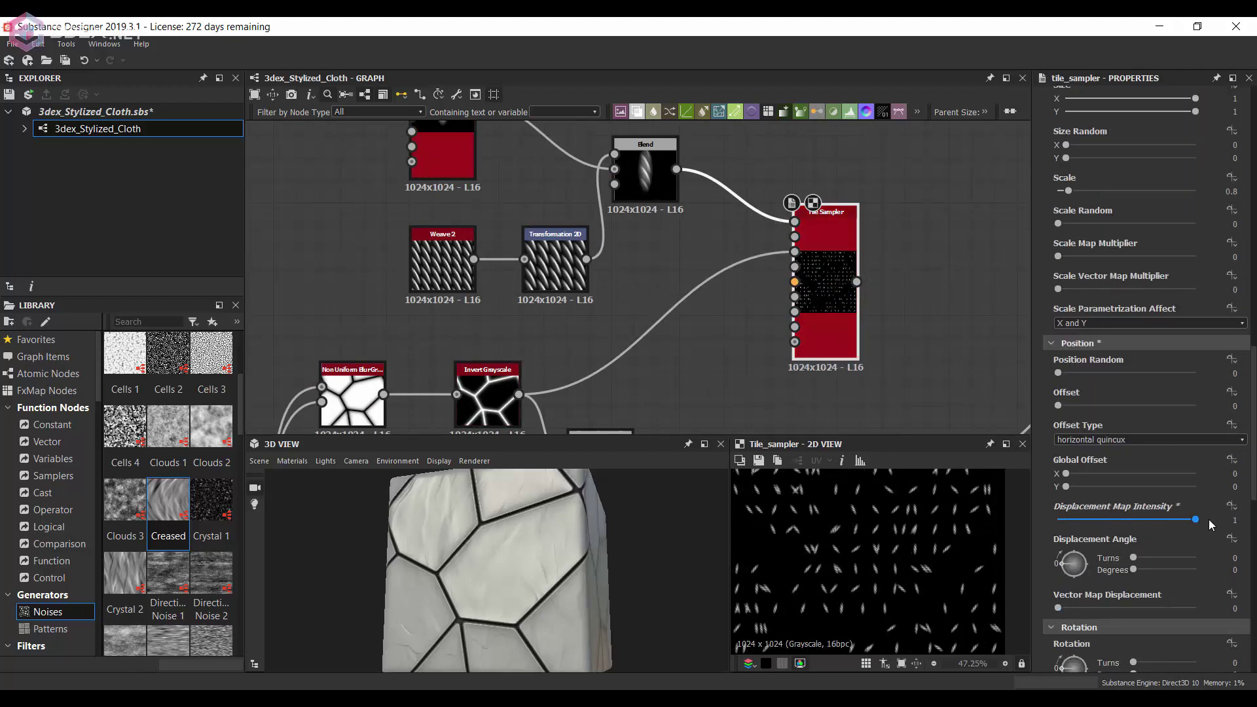
{"action": "left_click_drag", "start_coordinate": [1196, 520], "coordinate": [1077, 520]}
{"action": "scroll", "coordinate": [862, 539], "scroll_direction": "down", "scroll_amount": 2}
Plug Invert Grayscale into the Tile Sampler mask with mask map threshold 0.41.
{"action": "middle_click_drag", "start_coordinate": [805, 312], "coordinate": [815, 286]}
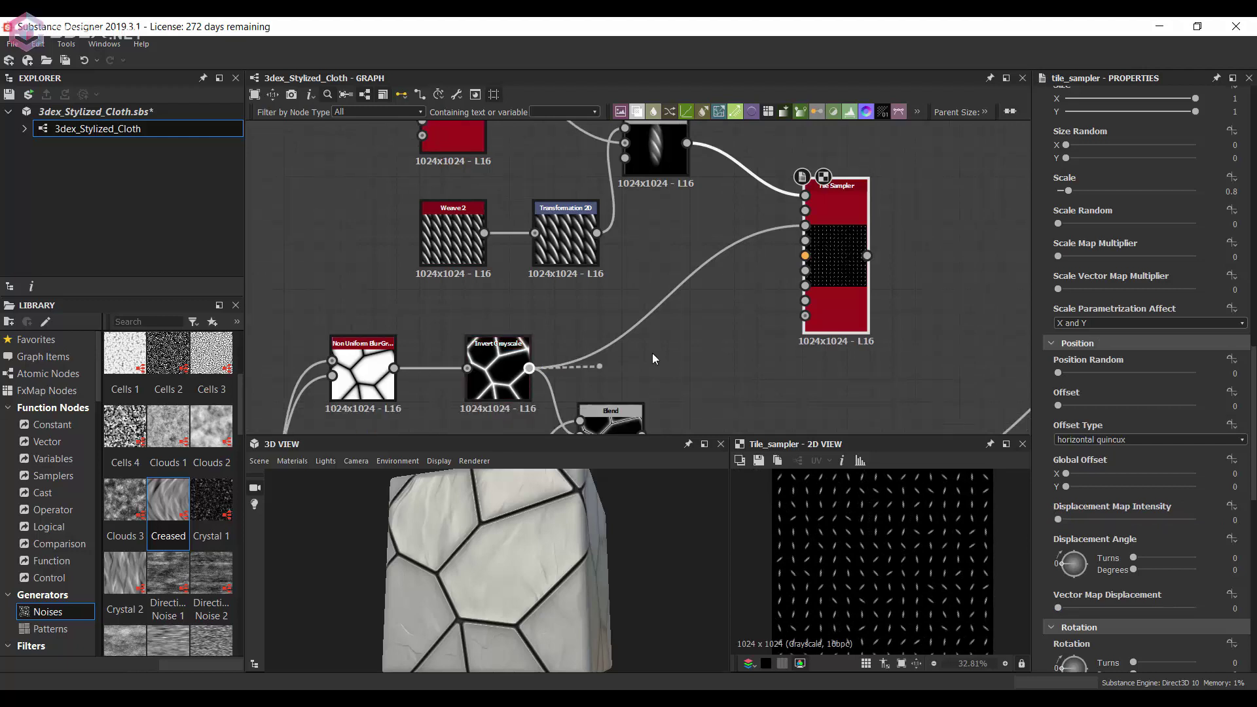
{"action": "scroll", "coordinate": [1113, 393], "scroll_direction": "down", "scroll_amount": 8}
{"action": "left_click_drag", "start_coordinate": [1058, 259], "coordinate": [1113, 266]}
{"action": "scroll", "coordinate": [905, 596], "scroll_direction": "down", "scroll_amount": 1}
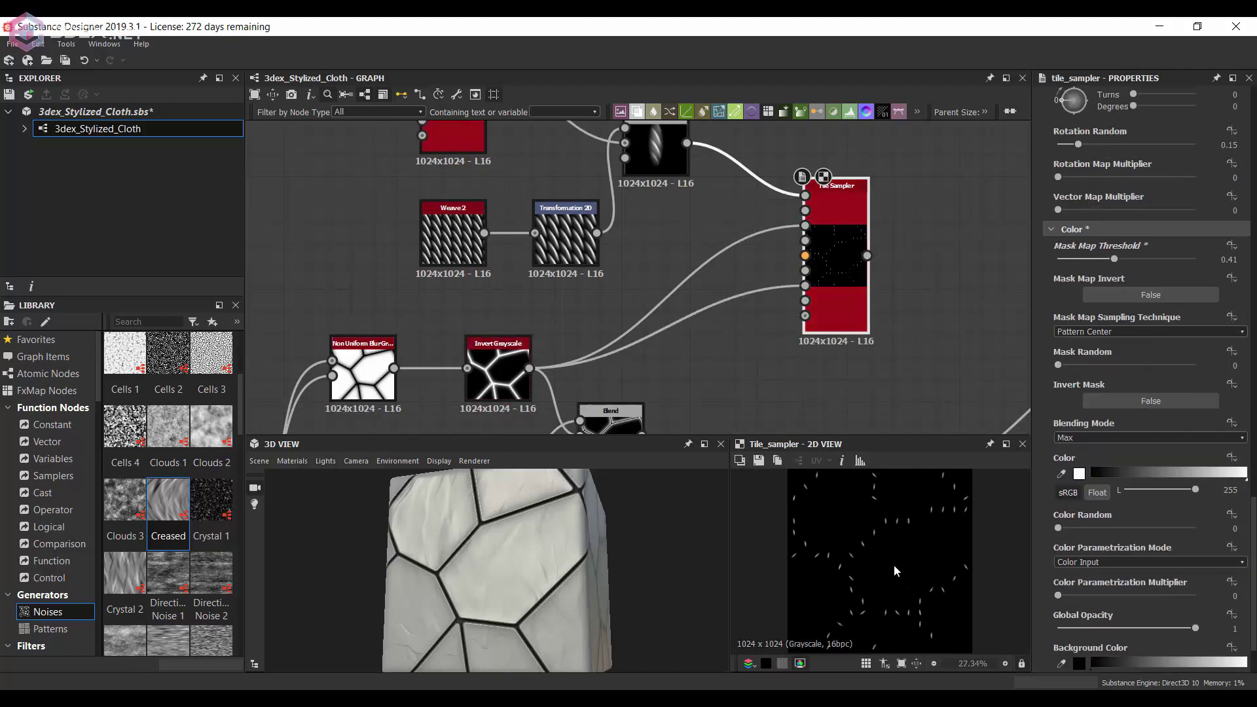
{"action": "scroll", "coordinate": [894, 564], "scroll_direction": "up", "scroll_amount": 1}
{"action": "middle_click_drag", "start_coordinate": [821, 333], "coordinate": [732, 272]}
{"action": "scroll", "coordinate": [716, 204], "scroll_direction": "down", "scroll_amount": 1}
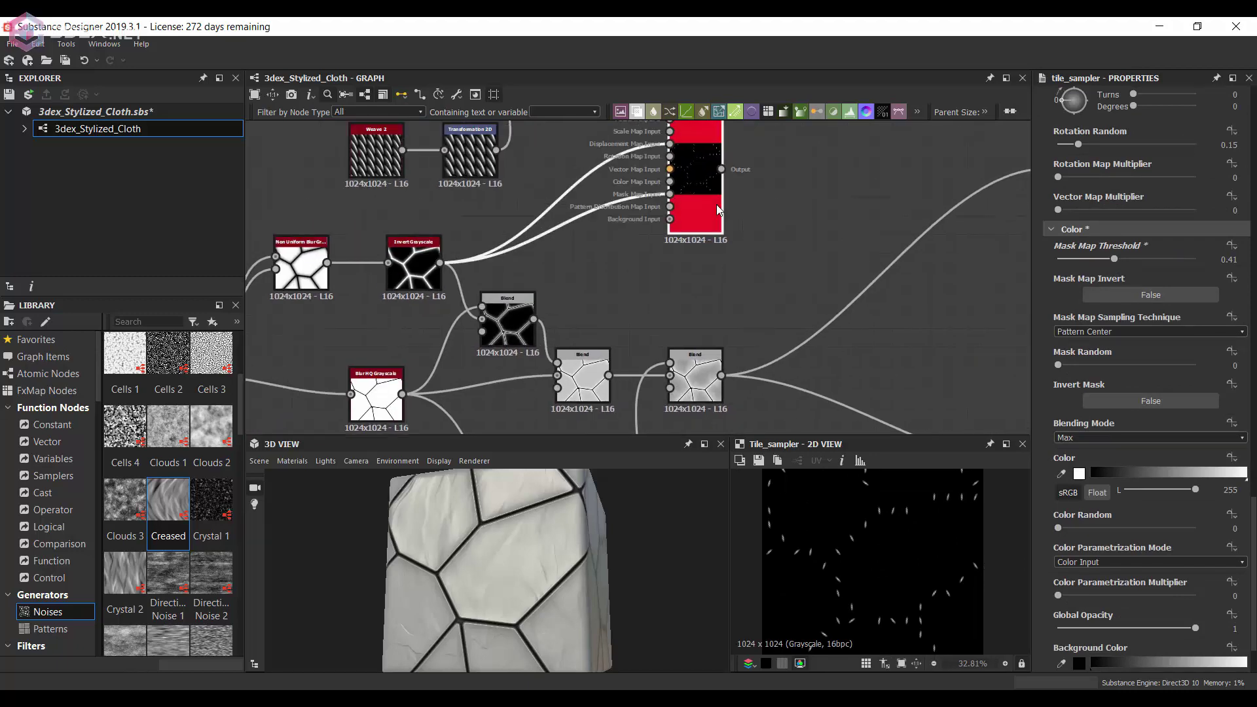
{"action": "middle_click_drag", "start_coordinate": [716, 205], "coordinate": [690, 293]}
{"action": "key", "text": "space"}
Add a Histogram Scan after the stitch scatter with position 0.12.
{"action": "type", "text": "his"}
{"action": "left_click", "coordinate": [860, 331]}
{"action": "left_click_drag", "start_coordinate": [1048, 574], "coordinate": [1074, 576]}
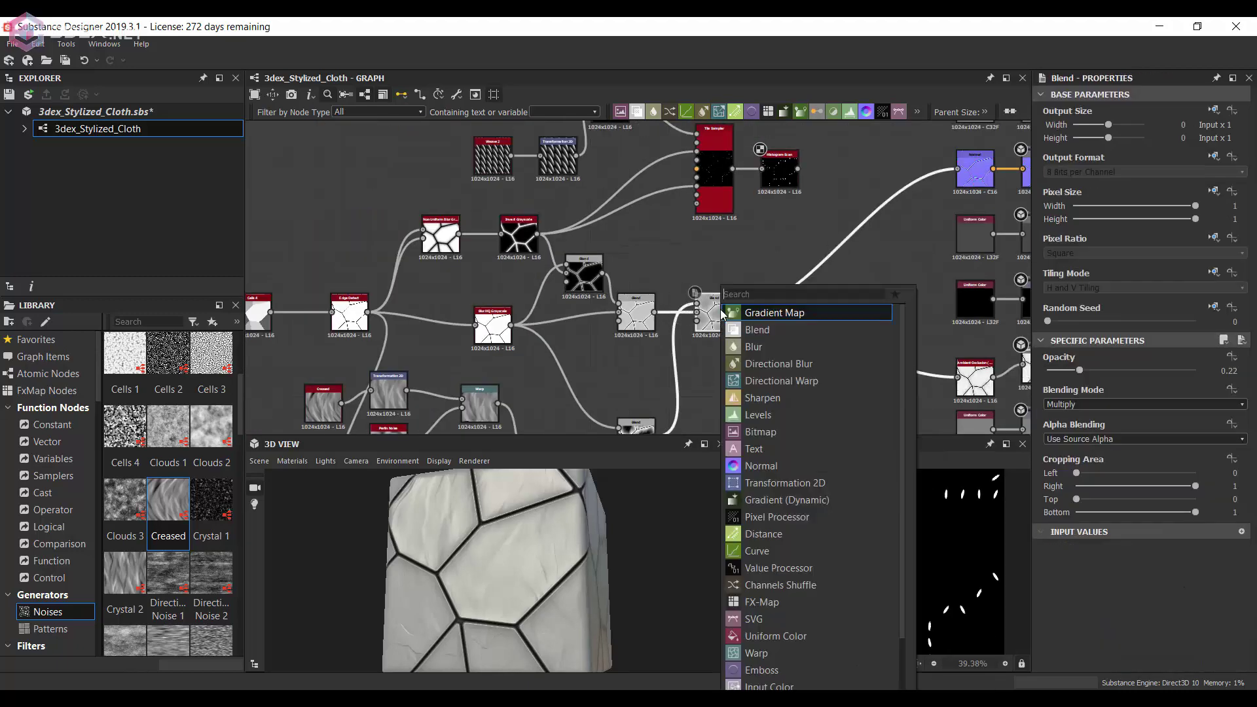
{"action": "left_click_drag", "start_coordinate": [549, 526], "coordinate": [592, 541]}
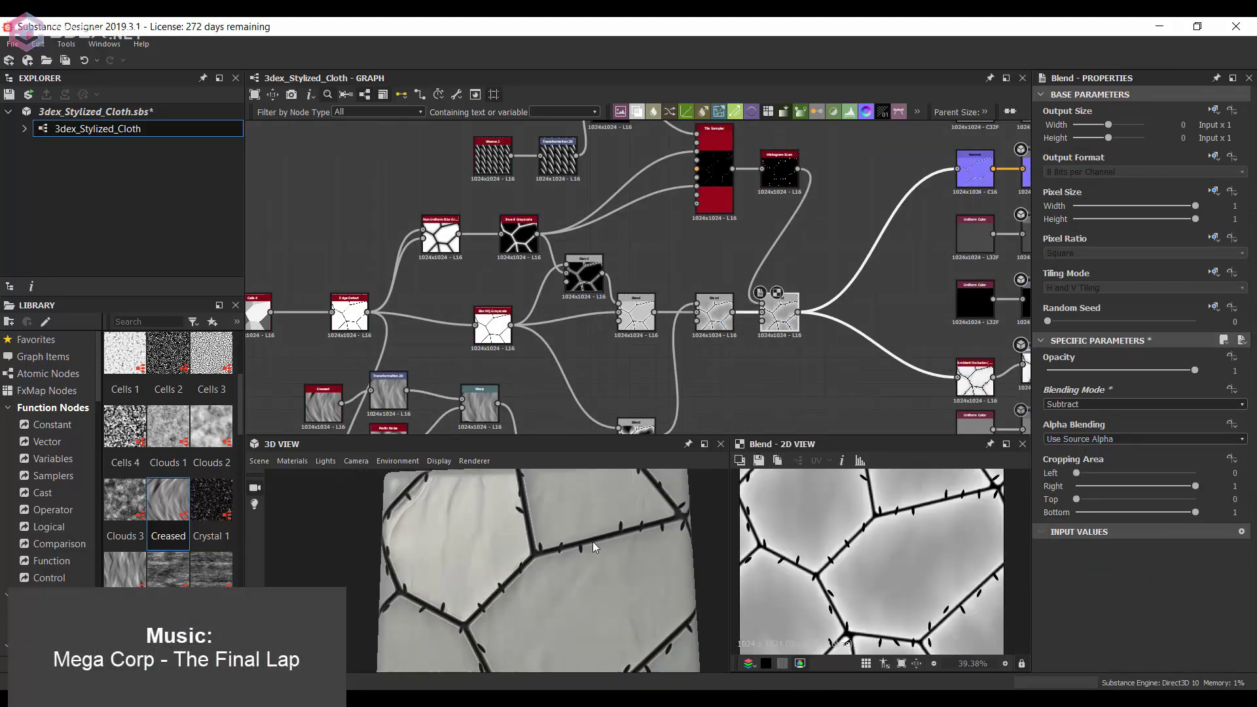
{"action": "scroll", "coordinate": [714, 196], "scroll_direction": "up", "scroll_amount": 3}
Raise the stitch scatter's scale to 1.28.
{"action": "left_click", "coordinate": [733, 196]}
{"action": "scroll", "coordinate": [1117, 481], "scroll_direction": "down", "scroll_amount": 5}
{"action": "scroll", "coordinate": [1117, 480], "scroll_direction": "down", "scroll_amount": 2}
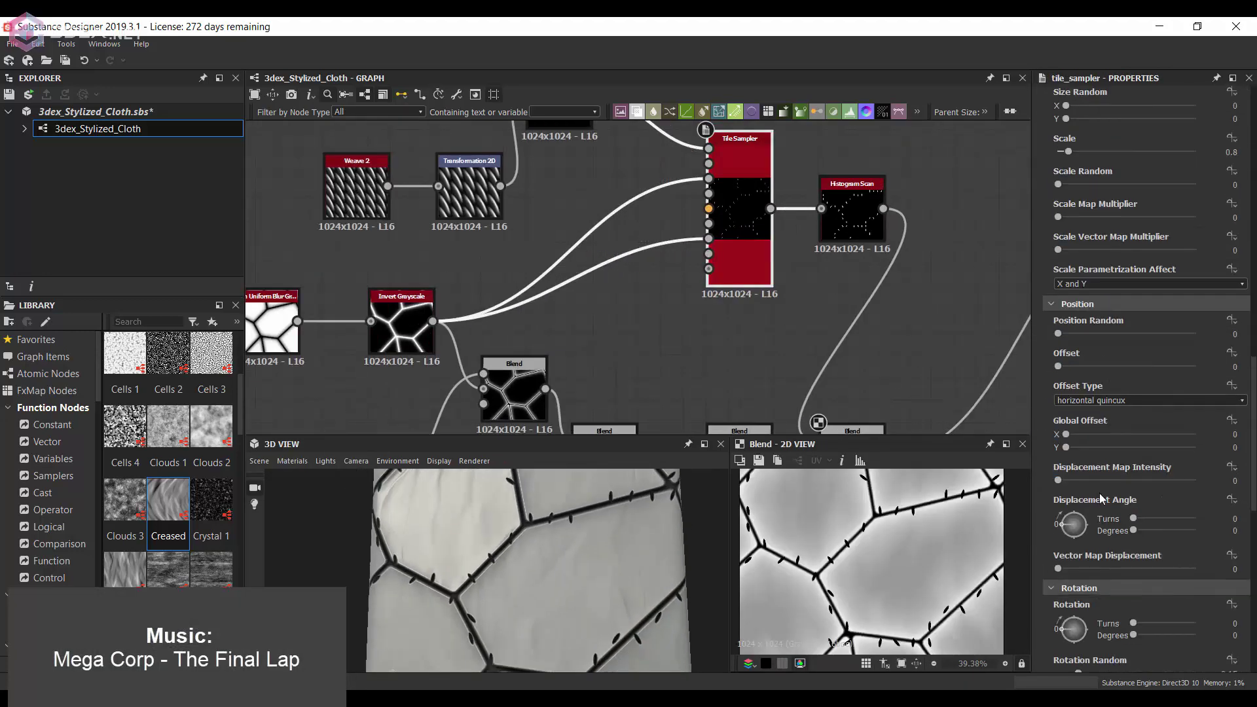
{"action": "scroll", "coordinate": [1098, 493], "scroll_direction": "down", "scroll_amount": 2}
{"action": "left_click_drag", "start_coordinate": [1058, 402], "coordinate": [1079, 402]}
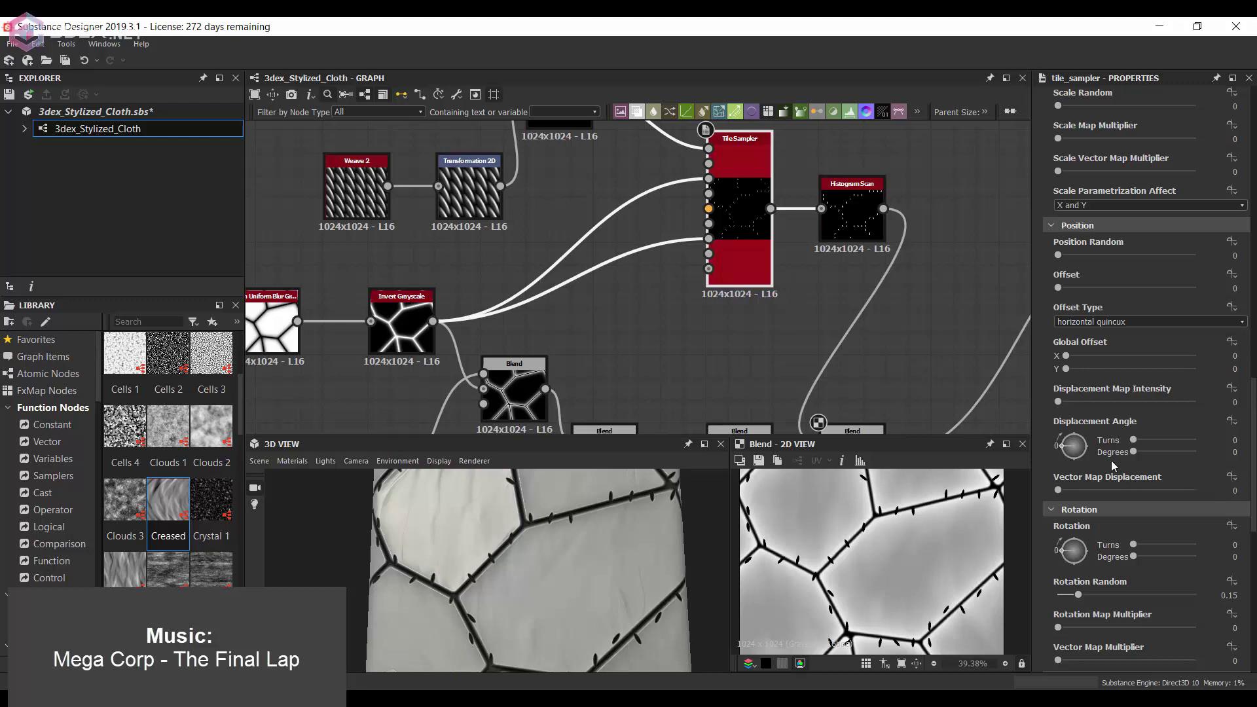
{"action": "scroll", "coordinate": [1113, 465], "scroll_direction": "up", "scroll_amount": 3}
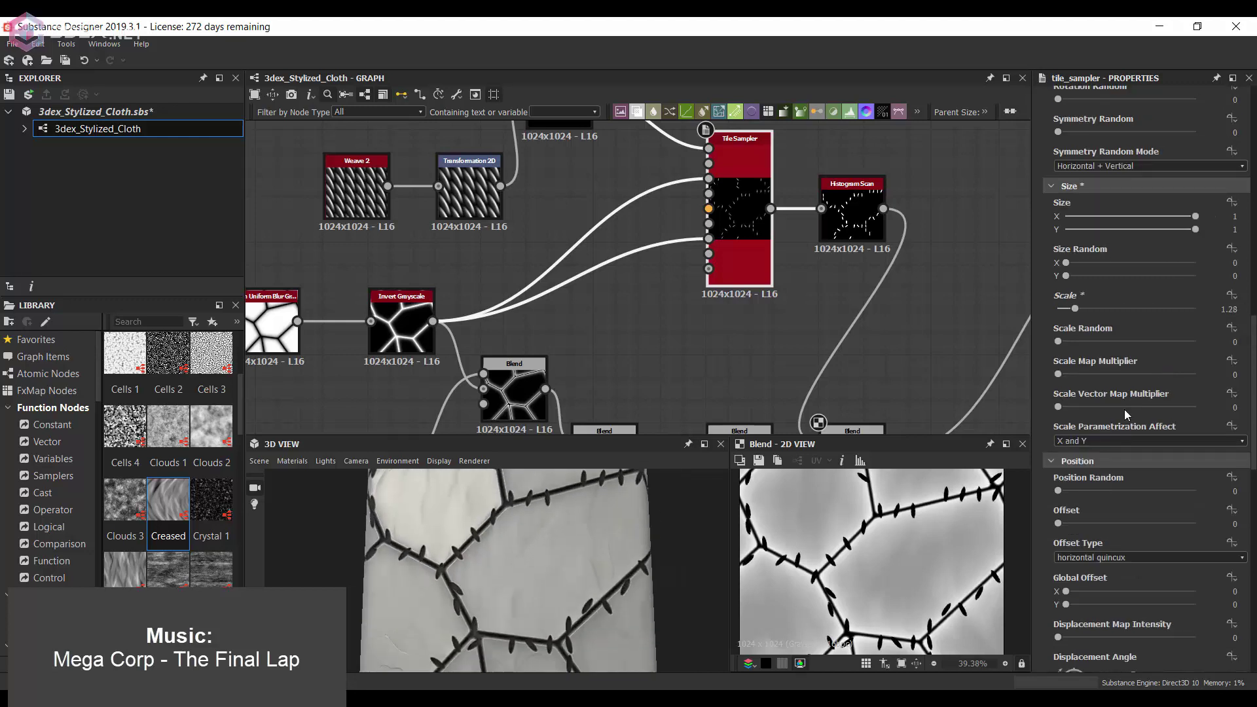
{"action": "scroll", "coordinate": [1077, 489], "scroll_direction": "down", "scroll_amount": 4}
Tilt the stitches to about -21°, set rotation random 0.17, reset displacement intensity to 0.
{"action": "left_click", "coordinate": [1056, 478]}
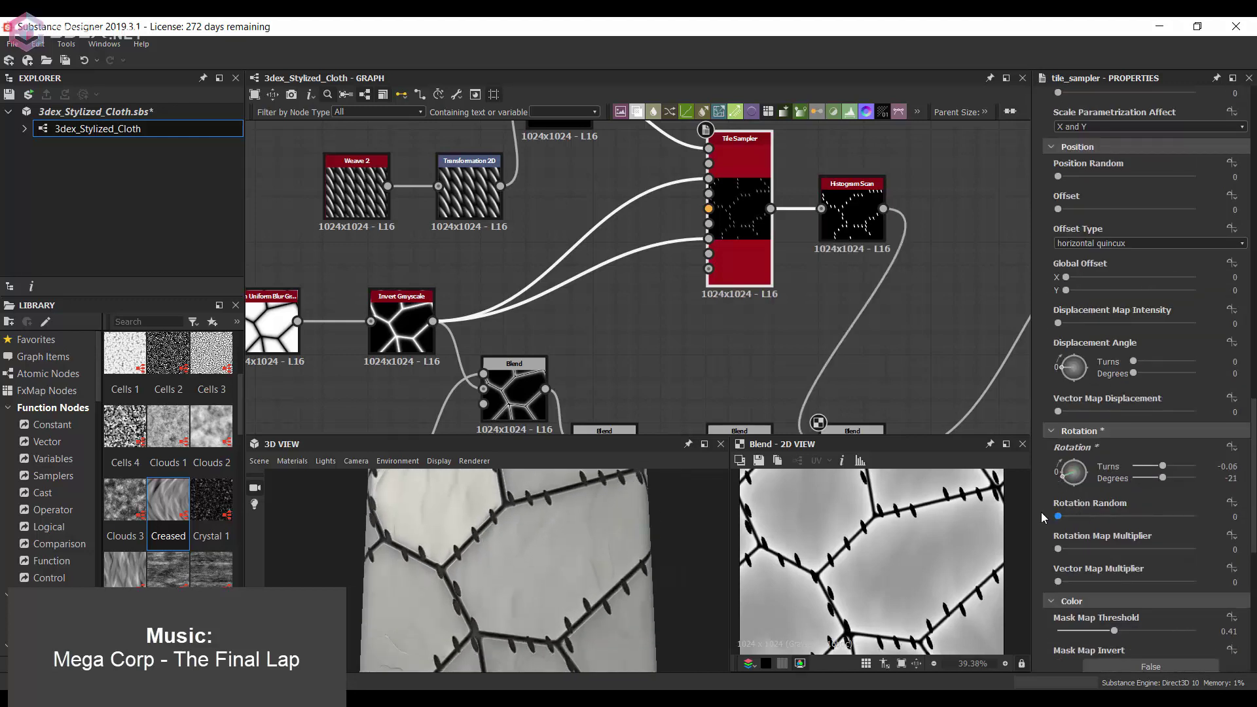
{"action": "left_click", "coordinate": [1093, 514]}
{"action": "left_click_drag", "start_coordinate": [1092, 515], "coordinate": [1081, 516]}
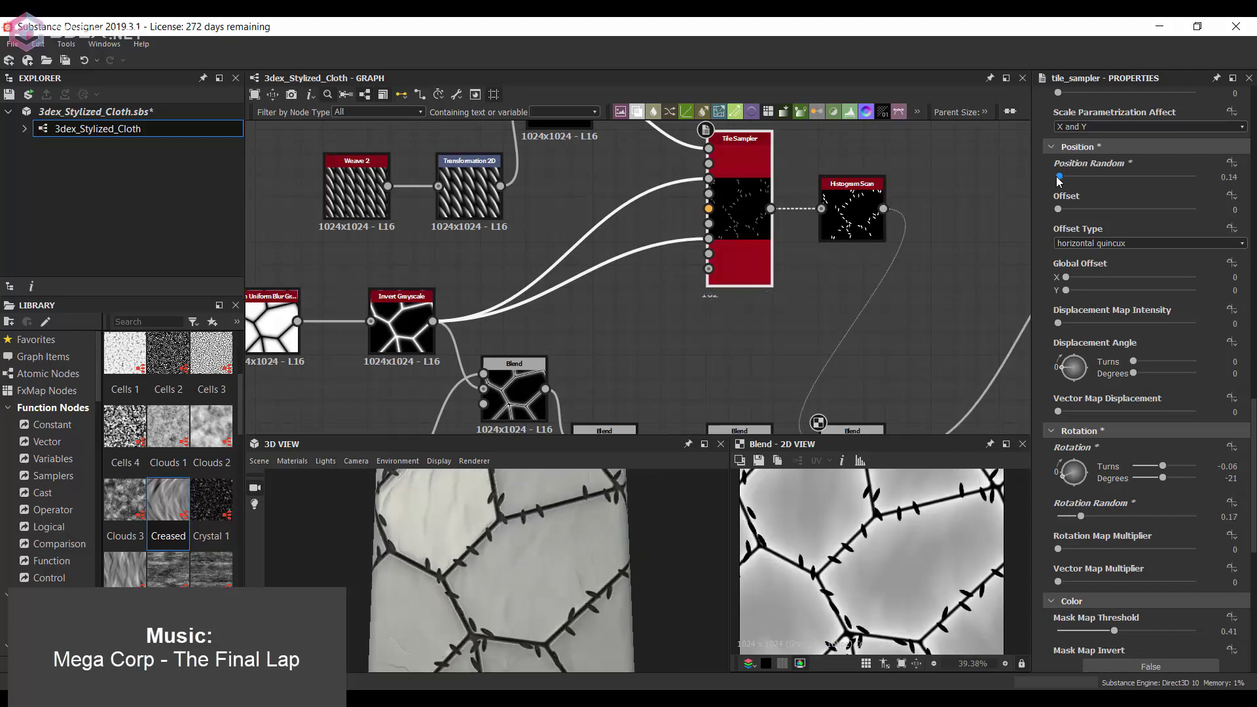
{"action": "left_click", "coordinate": [1057, 322]}
{"action": "scroll", "coordinate": [1124, 495], "scroll_direction": "down", "scroll_amount": 2}
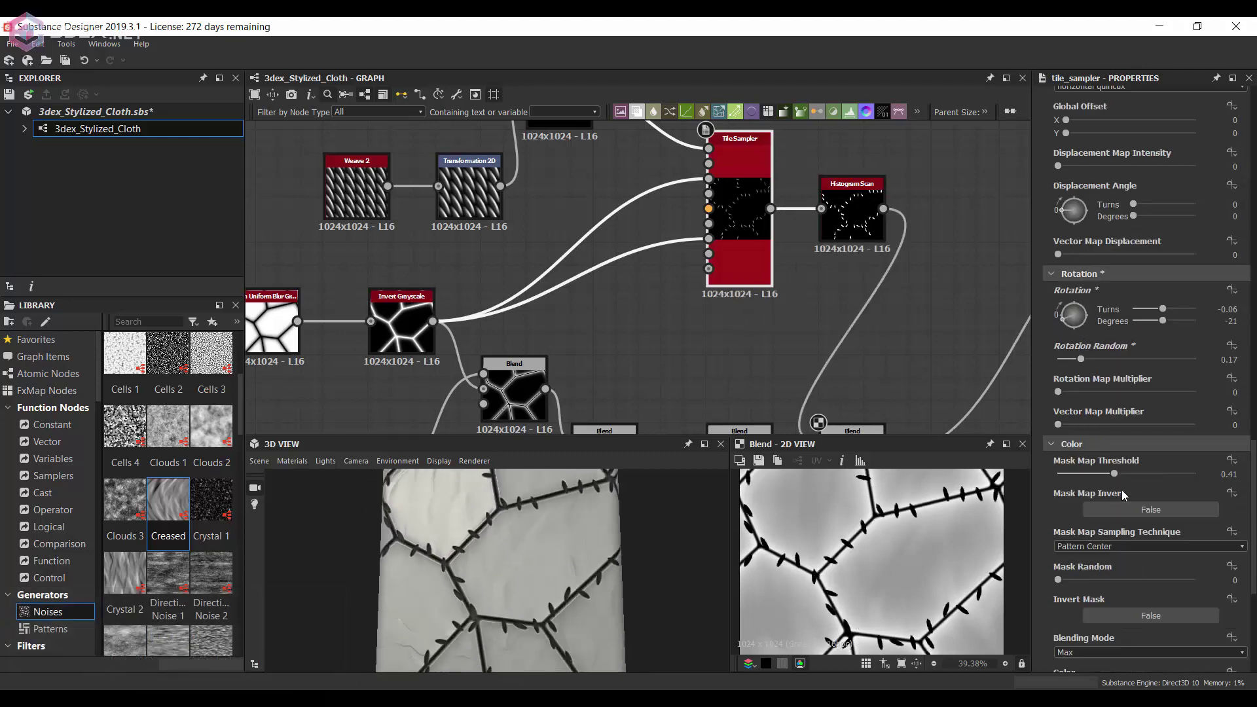
{"action": "scroll", "coordinate": [1111, 456], "scroll_direction": "up", "scroll_amount": 1}
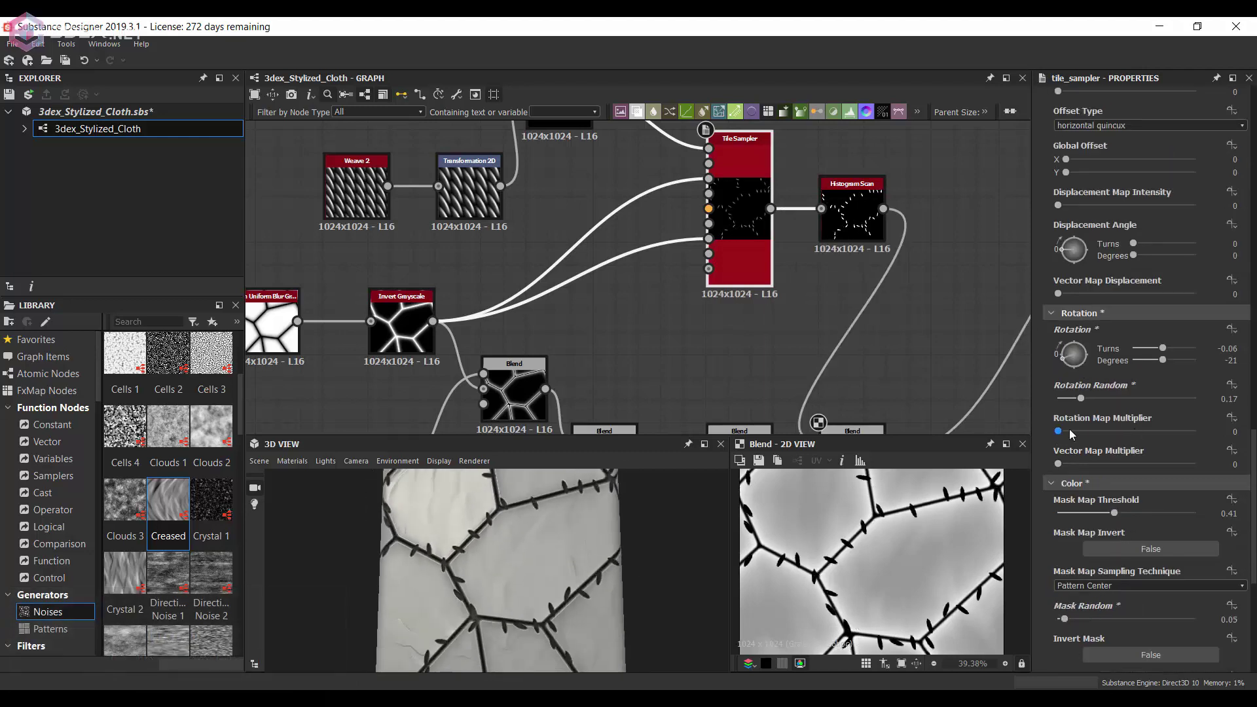
{"action": "left_click_drag", "start_coordinate": [1070, 431], "coordinate": [1076, 432]}
{"action": "scroll", "coordinate": [1080, 419], "scroll_direction": "down", "scroll_amount": 2}
{"action": "scroll", "coordinate": [1086, 404], "scroll_direction": "up", "scroll_amount": 5}
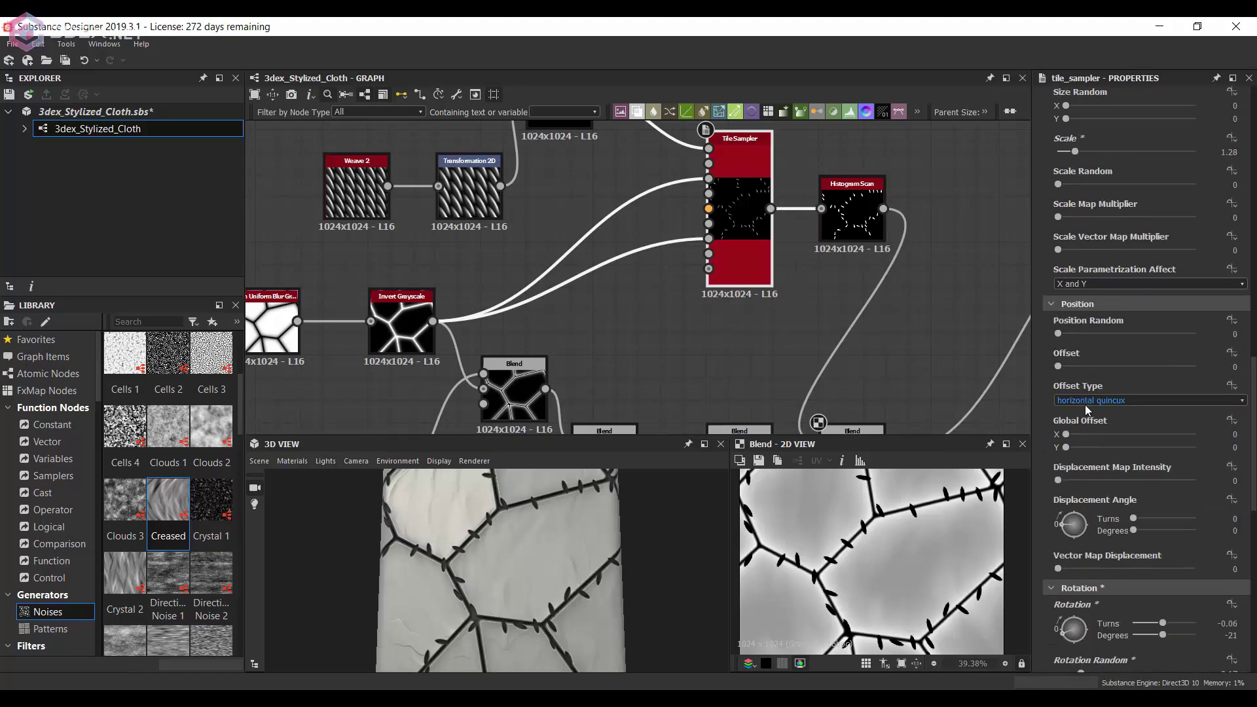
{"action": "scroll", "coordinate": [1113, 426], "scroll_direction": "down", "scroll_amount": 2}
{"action": "scroll", "coordinate": [1164, 317], "scroll_direction": "up", "scroll_amount": 5}
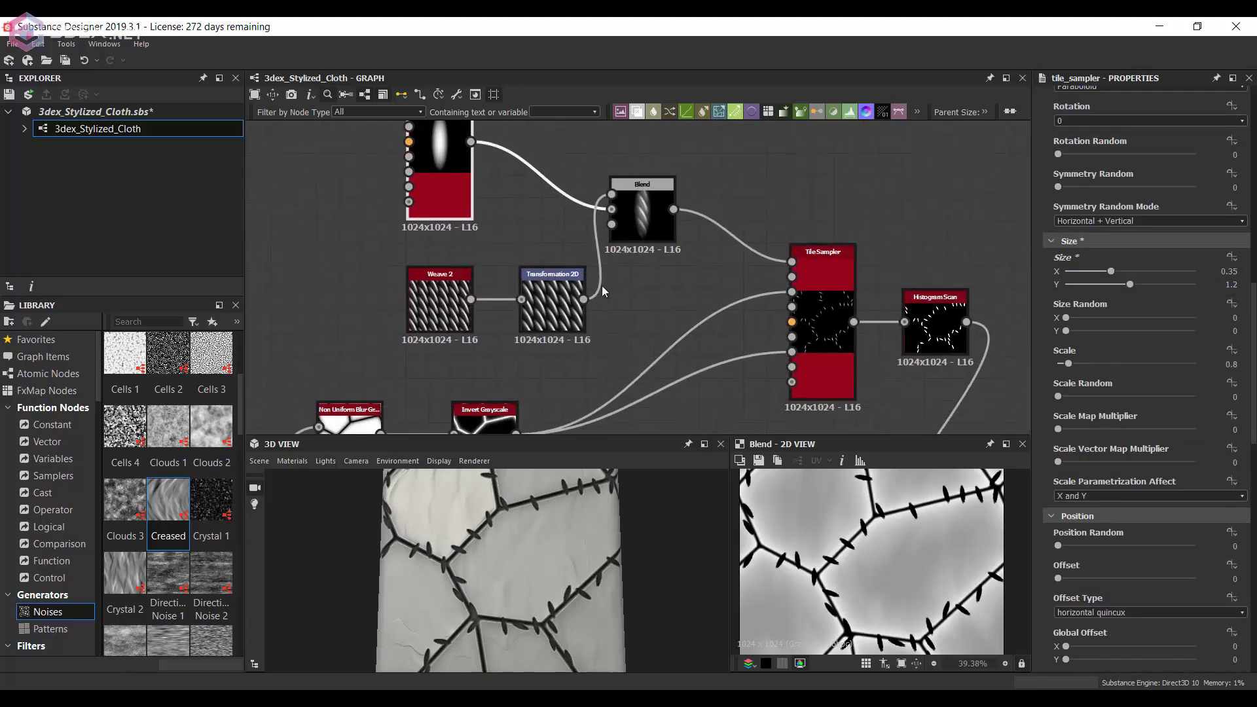
Preview the Height Blend result and inspect the stitched seams in the 3D view.
{"action": "mouse_move", "coordinate": [969, 393]}
{"action": "middle_mouse_down"}
{"action": "mouse_move", "coordinate": [741, 229]}
{"action": "mouse_move", "coordinate": [707, 261]}
{"action": "mouse_move", "coordinate": [697, 237]}
{"action": "mouse_move", "coordinate": [704, 294]}
{"action": "middle_mouse_up"}
{"action": "left_click", "coordinate": [753, 295]}
{"action": "scroll", "coordinate": [760, 282], "scroll_direction": "down", "scroll_amount": 1}
{"action": "scroll", "coordinate": [851, 557], "scroll_direction": "up", "scroll_amount": 3}
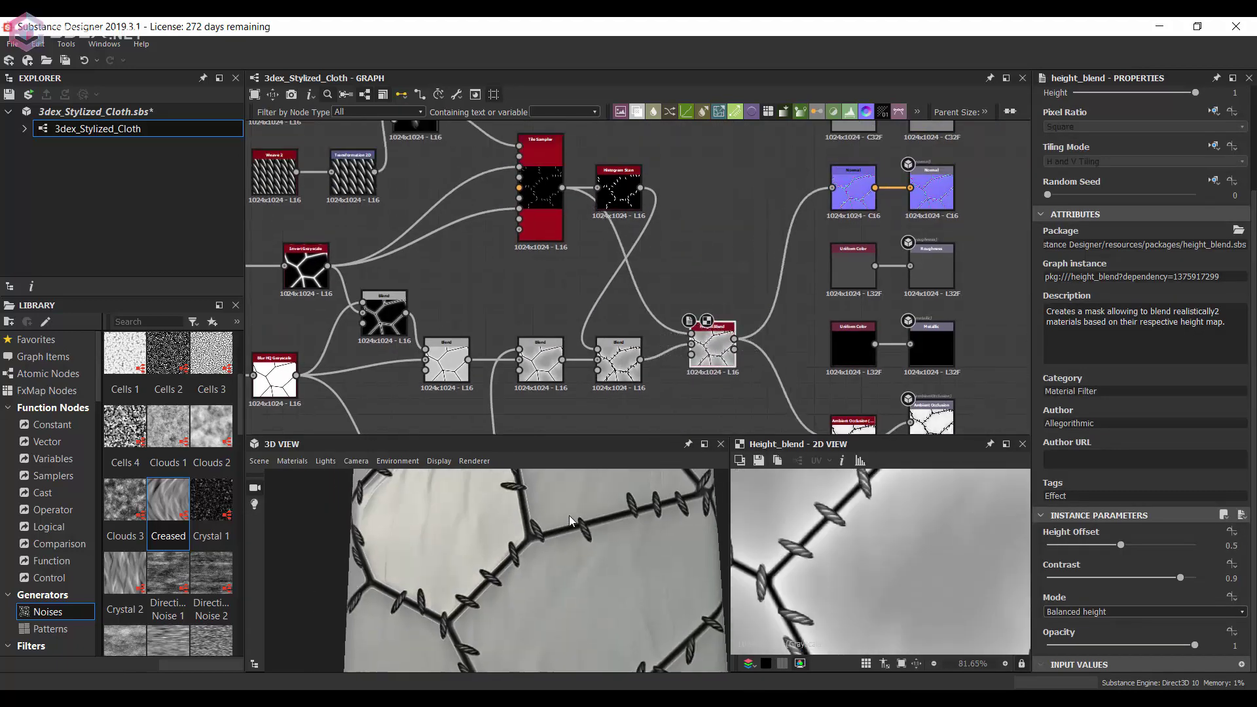
{"action": "scroll", "coordinate": [524, 564], "scroll_direction": "up", "scroll_amount": 3}
{"action": "middle_click_drag", "start_coordinate": [604, 168], "coordinate": [703, 244]}
{"action": "scroll", "coordinate": [548, 211], "scroll_direction": "up", "scroll_amount": 1}
{"action": "left_click", "coordinate": [548, 211]}
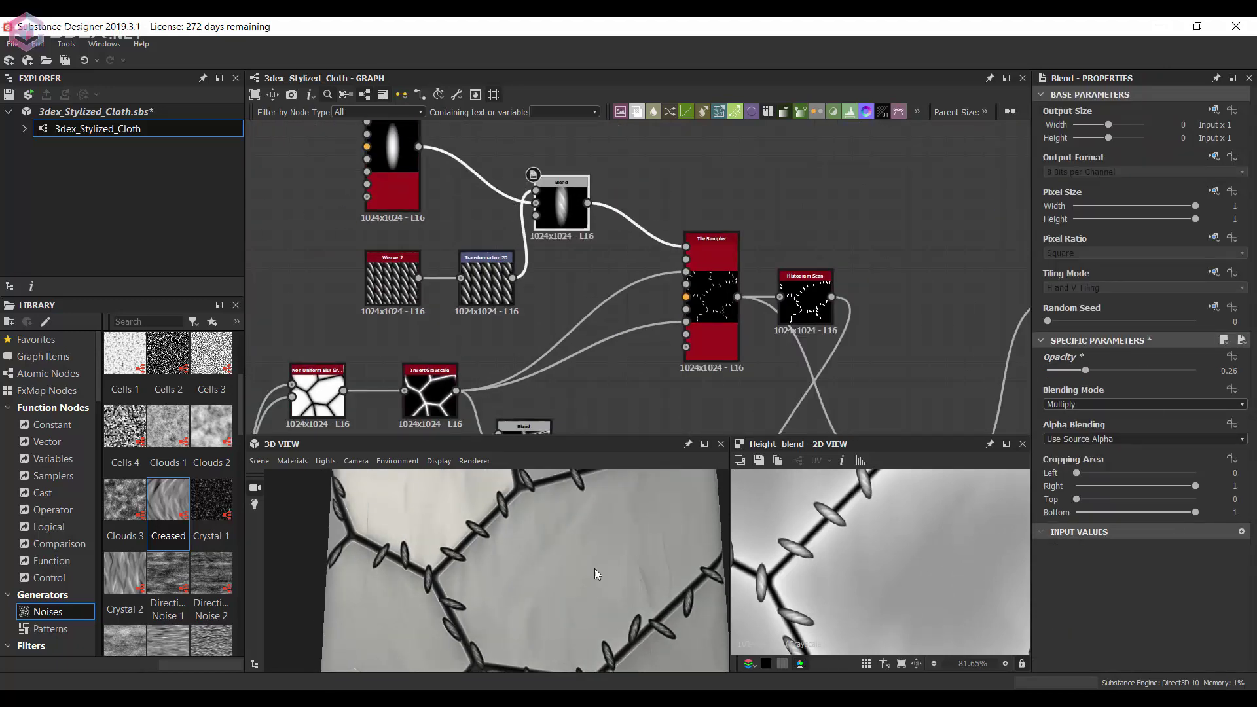
{"action": "mouse_move", "coordinate": [595, 568]}
{"action": "left_mouse_down"}
{"action": "mouse_move", "coordinate": [474, 540]}
{"action": "mouse_move", "coordinate": [554, 520]}
{"action": "mouse_move", "coordinate": [557, 544]}
{"action": "left_mouse_up"}
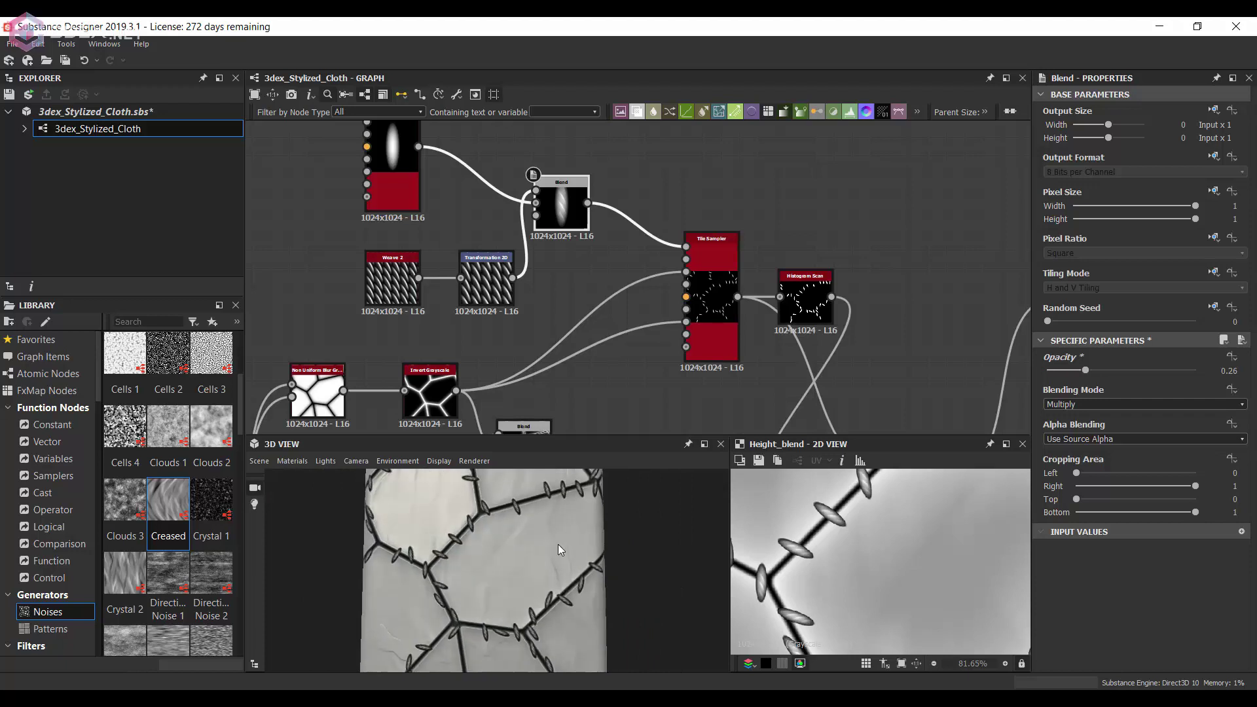
{"action": "middle_click_drag", "start_coordinate": [524, 197], "coordinate": [642, 295]}
{"action": "scroll", "coordinate": [536, 260], "scroll_direction": "up", "scroll_amount": 1}
Preview the round-dot Tile Sampler and set its Size Y to 0.63.
{"action": "double_click", "coordinate": [628, 209]}
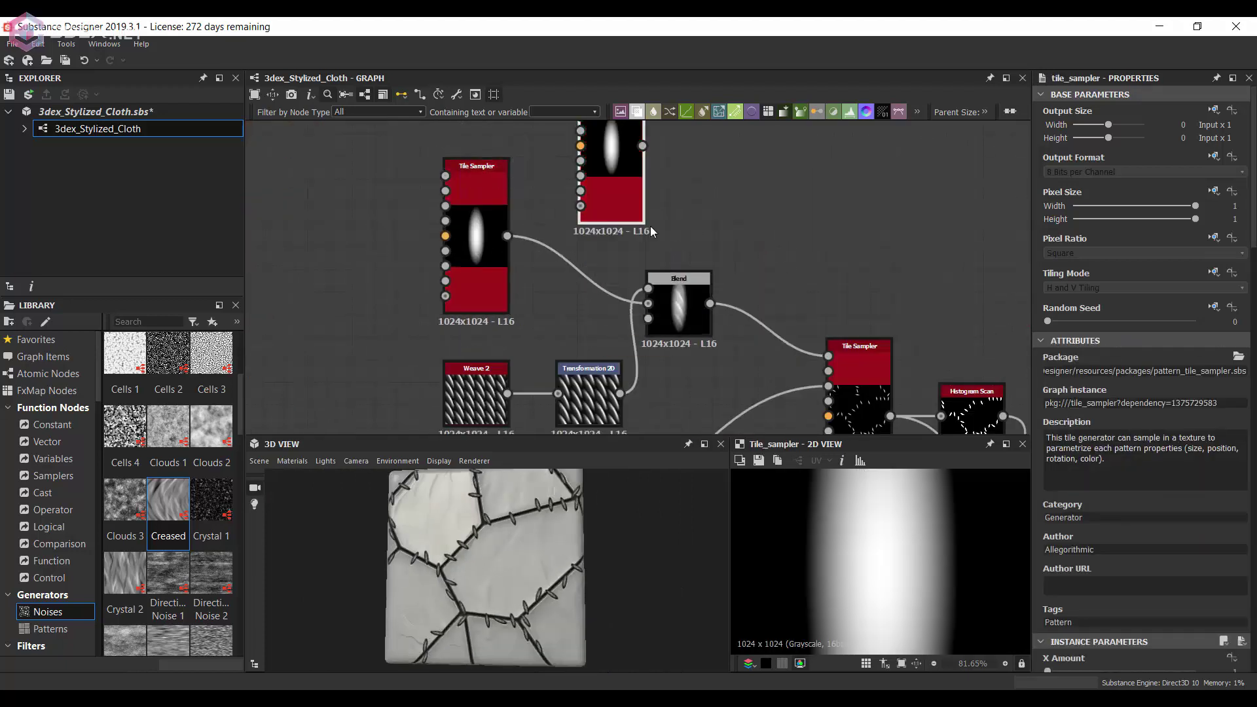
{"action": "scroll", "coordinate": [1146, 524], "scroll_direction": "down", "scroll_amount": 5}
{"action": "scroll", "coordinate": [1058, 378], "scroll_direction": "down", "scroll_amount": 3}
{"action": "left_click_drag", "start_coordinate": [1130, 520], "coordinate": [1099, 517]}
{"action": "scroll", "coordinate": [609, 197], "scroll_direction": "down", "scroll_amount": 1}
{"action": "mouse_move", "coordinate": [734, 214]}
{"action": "middle_mouse_down"}
{"action": "mouse_move", "coordinate": [689, 213]}
{"action": "mouse_move", "coordinate": [689, 164]}
{"action": "middle_mouse_up"}
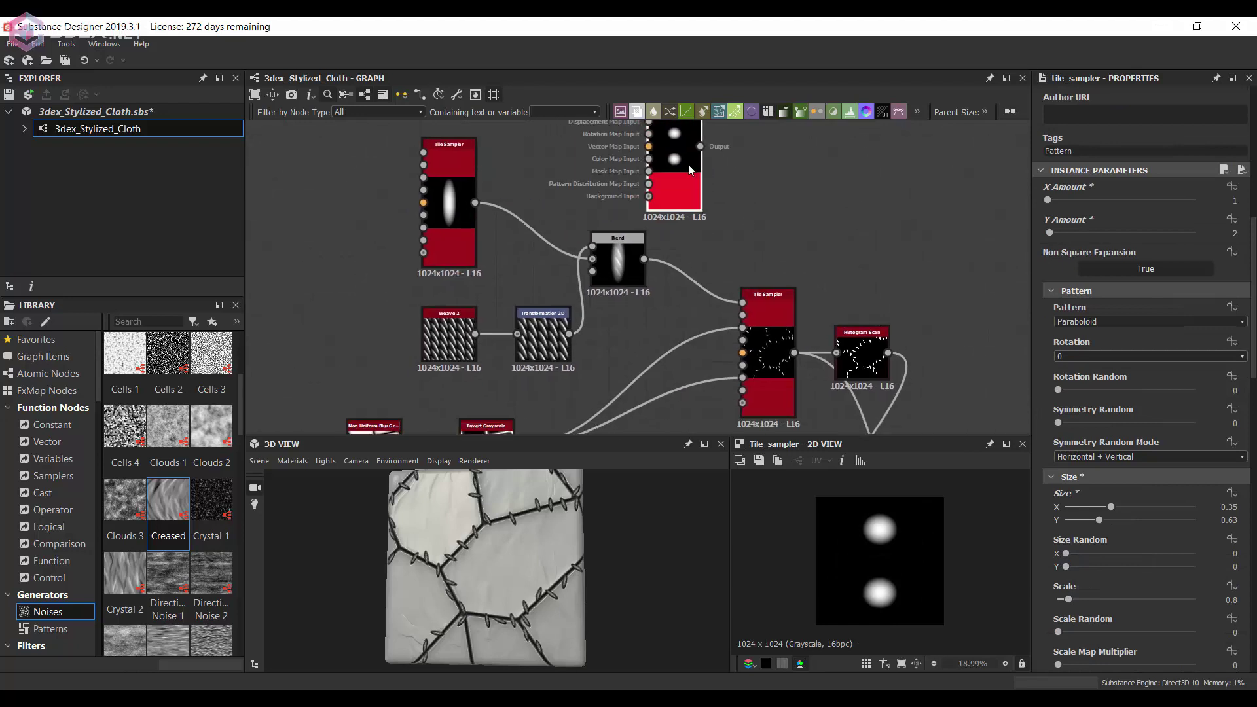
Wire the round-dot pattern into the main stitch scatter and place a new Histogram Scan.
{"action": "left_click", "coordinate": [753, 298]}
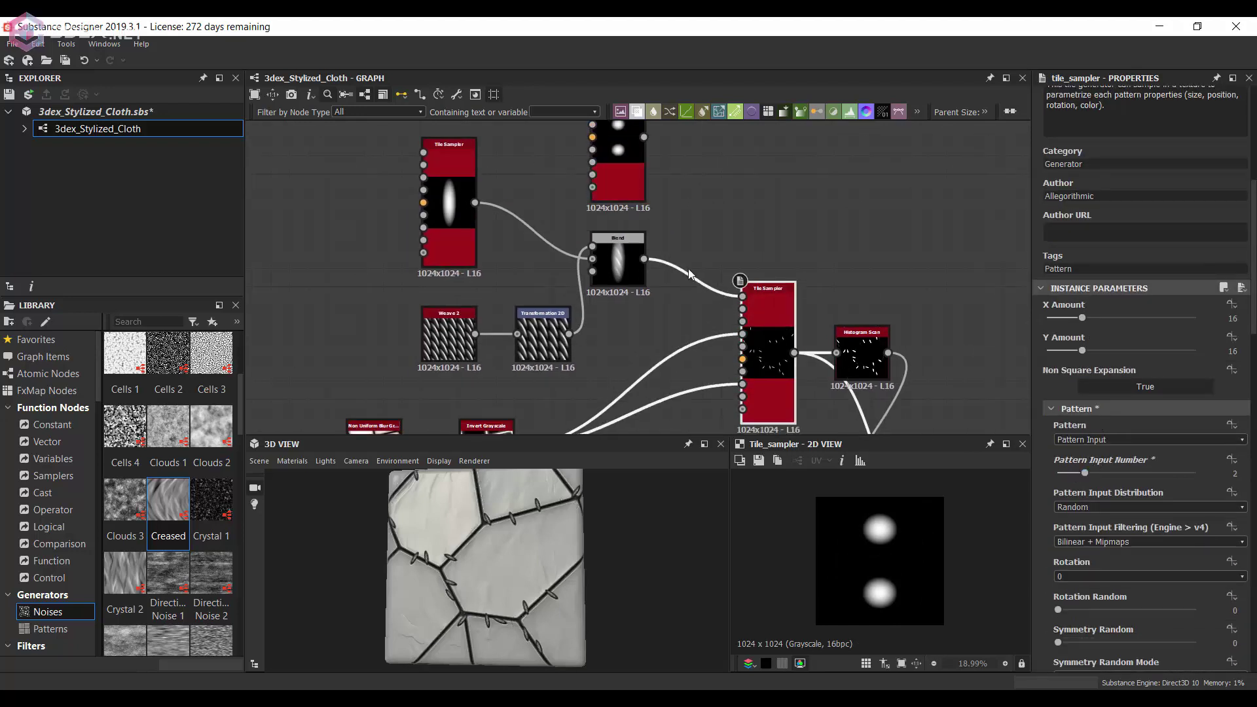
{"action": "left_click_drag", "start_coordinate": [607, 515], "coordinate": [512, 540]}
{"action": "mouse_move", "coordinate": [814, 366]}
{"action": "middle_mouse_down"}
{"action": "mouse_move", "coordinate": [723, 232]}
{"action": "mouse_move", "coordinate": [614, 196]}
{"action": "middle_mouse_up"}
{"action": "scroll", "coordinate": [615, 197], "scroll_direction": "up", "scroll_amount": 1}
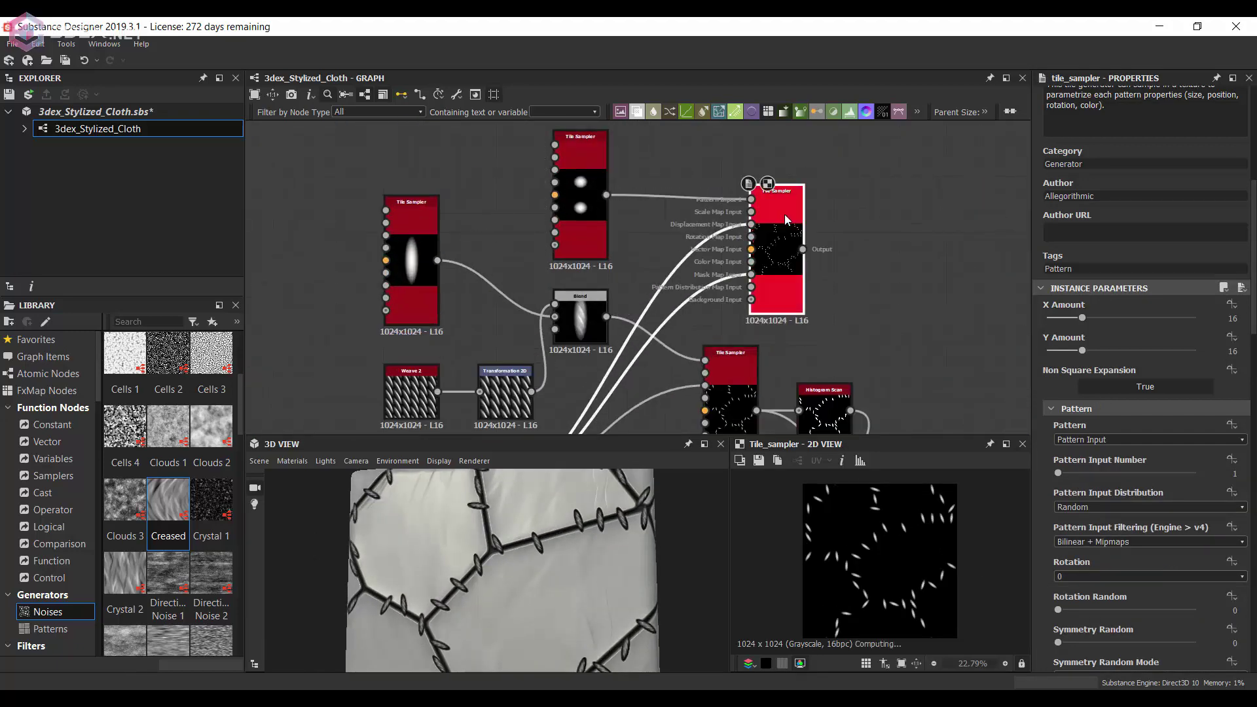
{"action": "scroll", "coordinate": [786, 219], "scroll_direction": "down", "scroll_amount": 3}
{"action": "scroll", "coordinate": [818, 386], "scroll_direction": "up", "scroll_amount": 1}
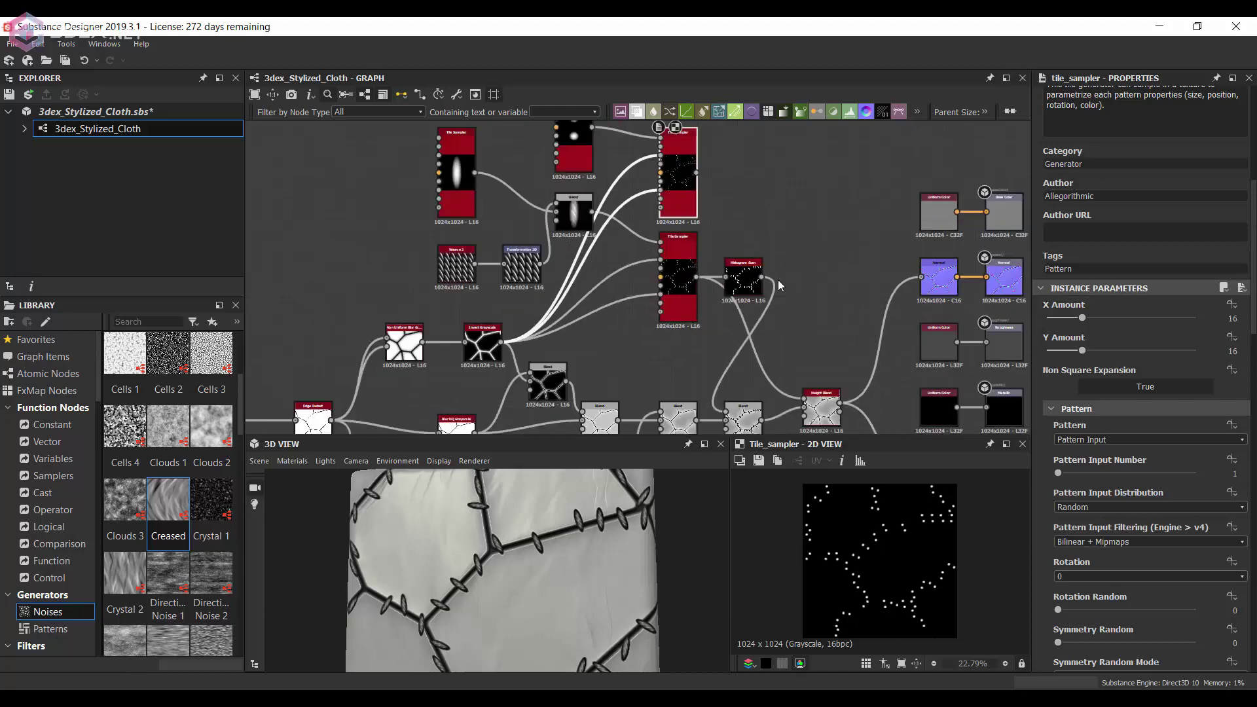
{"action": "left_click_drag", "start_coordinate": [746, 275], "coordinate": [836, 317]}
Pick the Blend mode combining dots with stitches and adjust the stitch mask randomness.
{"action": "scroll", "coordinate": [760, 316], "scroll_direction": "up", "scroll_amount": 1}
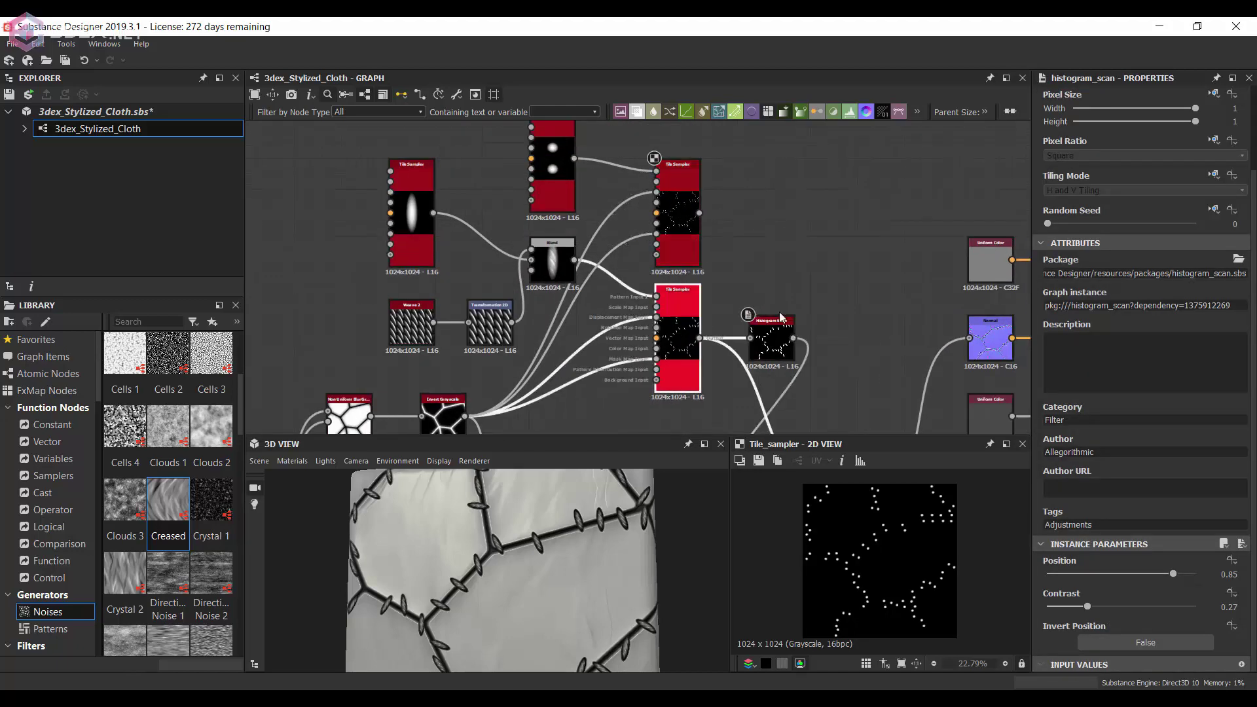
{"action": "scroll", "coordinate": [774, 276], "scroll_direction": "down", "scroll_amount": 2}
{"action": "scroll", "coordinate": [774, 276], "scroll_direction": "up", "scroll_amount": 2}
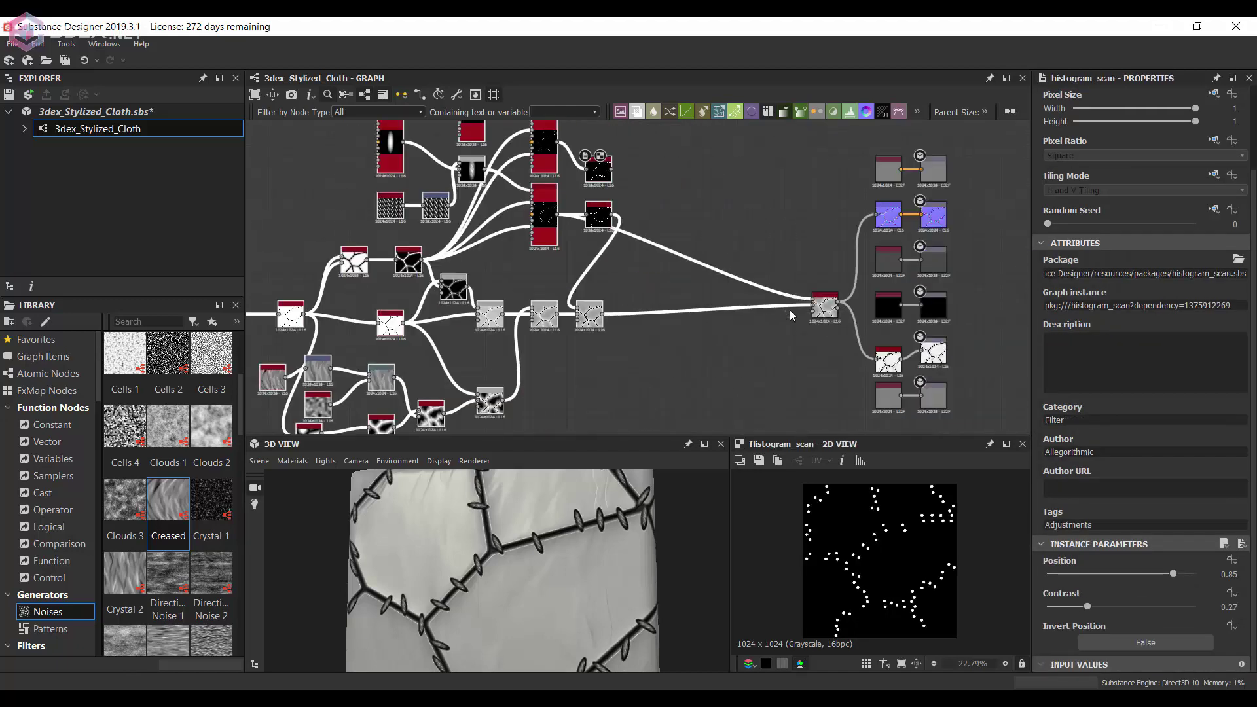
{"action": "left_click", "coordinate": [681, 357]}
{"action": "scroll", "coordinate": [684, 225], "scroll_direction": "down", "scroll_amount": 1}
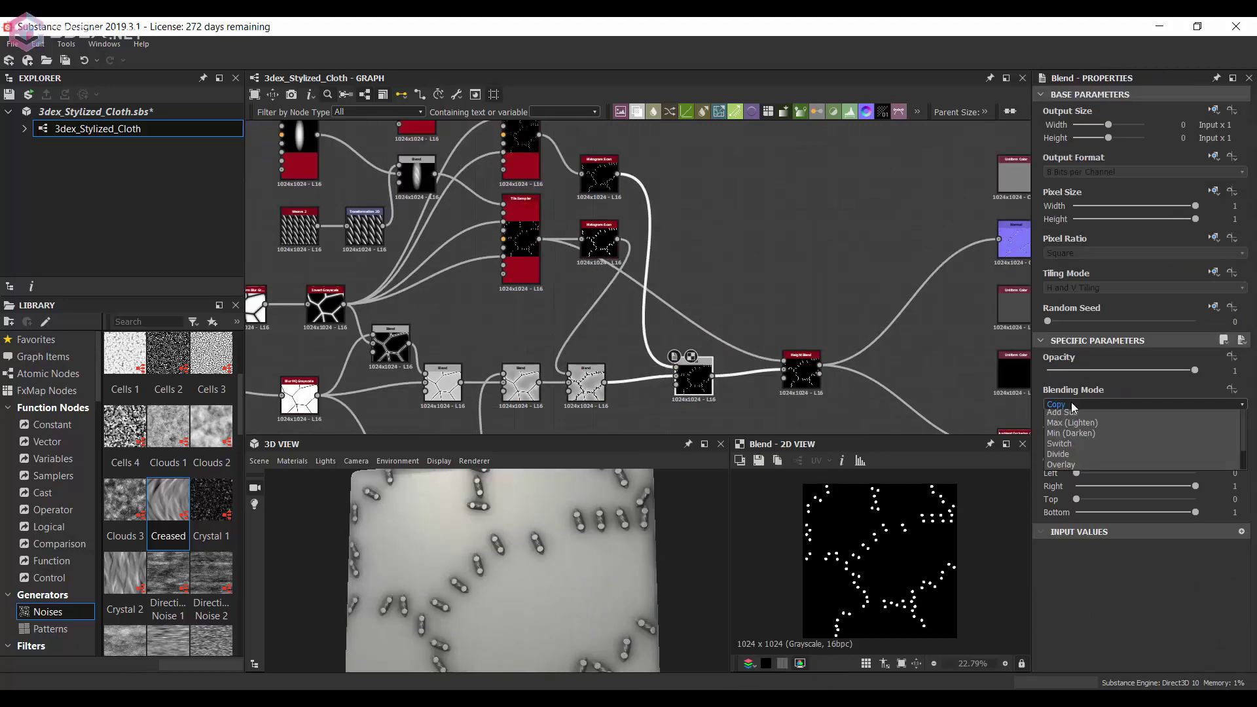
{"action": "left_click", "coordinate": [522, 281]}
{"action": "scroll", "coordinate": [1114, 393], "scroll_direction": "down", "scroll_amount": 10}
{"action": "left_click_drag", "start_coordinate": [1074, 424], "coordinate": [1075, 406]}
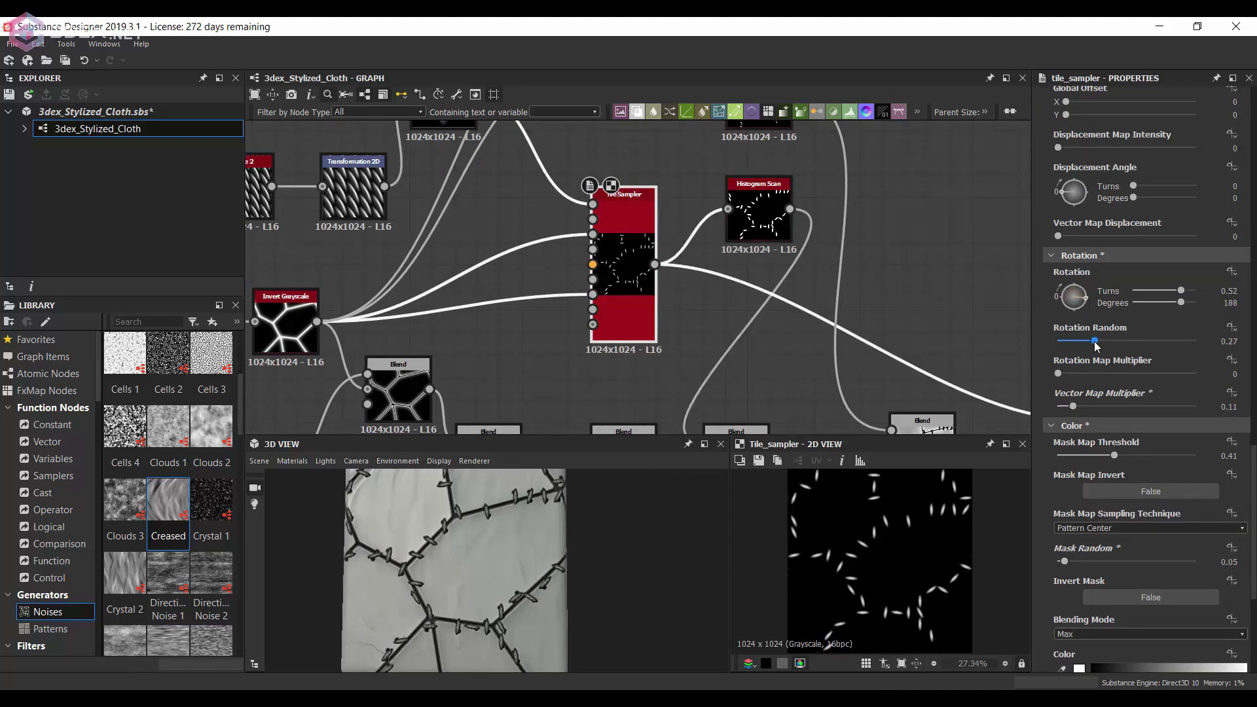
{"action": "scroll", "coordinate": [589, 295], "scroll_direction": "down", "scroll_amount": 5}
{"action": "scroll", "coordinate": [554, 316], "scroll_direction": "up", "scroll_amount": 3}
Insert an Invert Grayscale node via the node search.
{"action": "scroll", "coordinate": [578, 281], "scroll_direction": "down", "scroll_amount": 2}
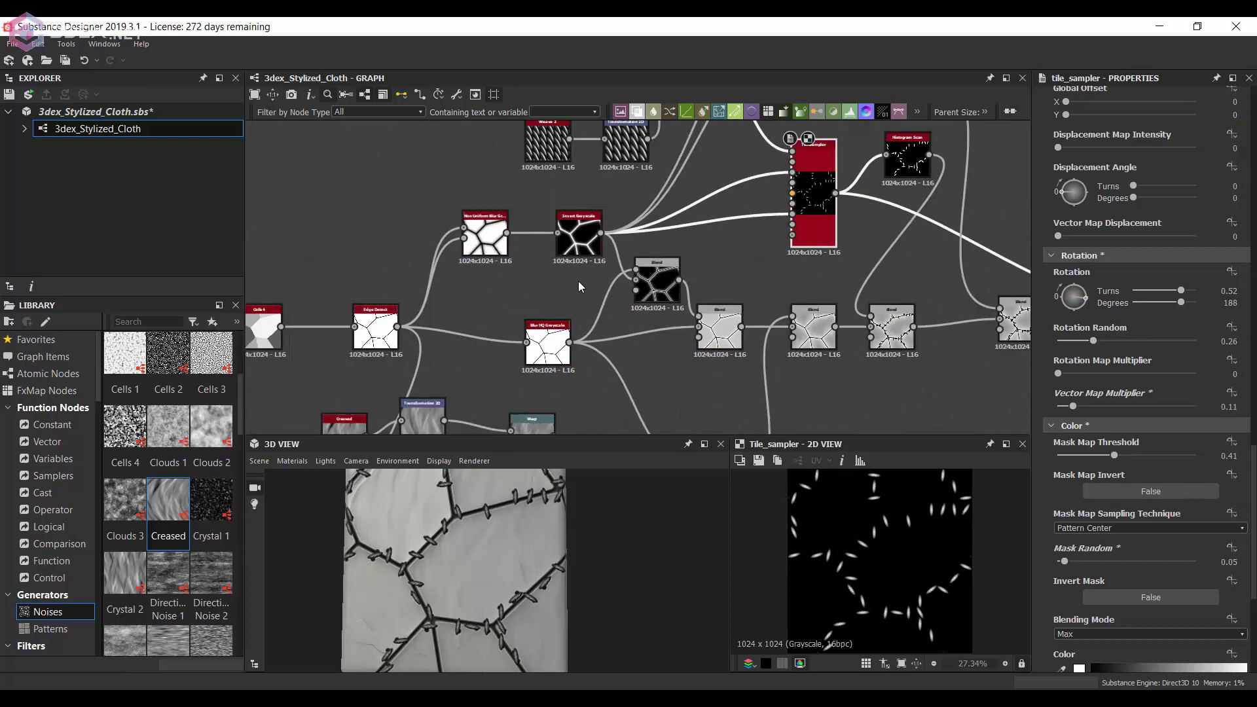
{"action": "key", "text": "space"}
{"action": "type", "text": "invert"}
{"action": "key", "text": "Return"}
{"action": "scroll", "coordinate": [707, 196], "scroll_direction": "up", "scroll_amount": 1}
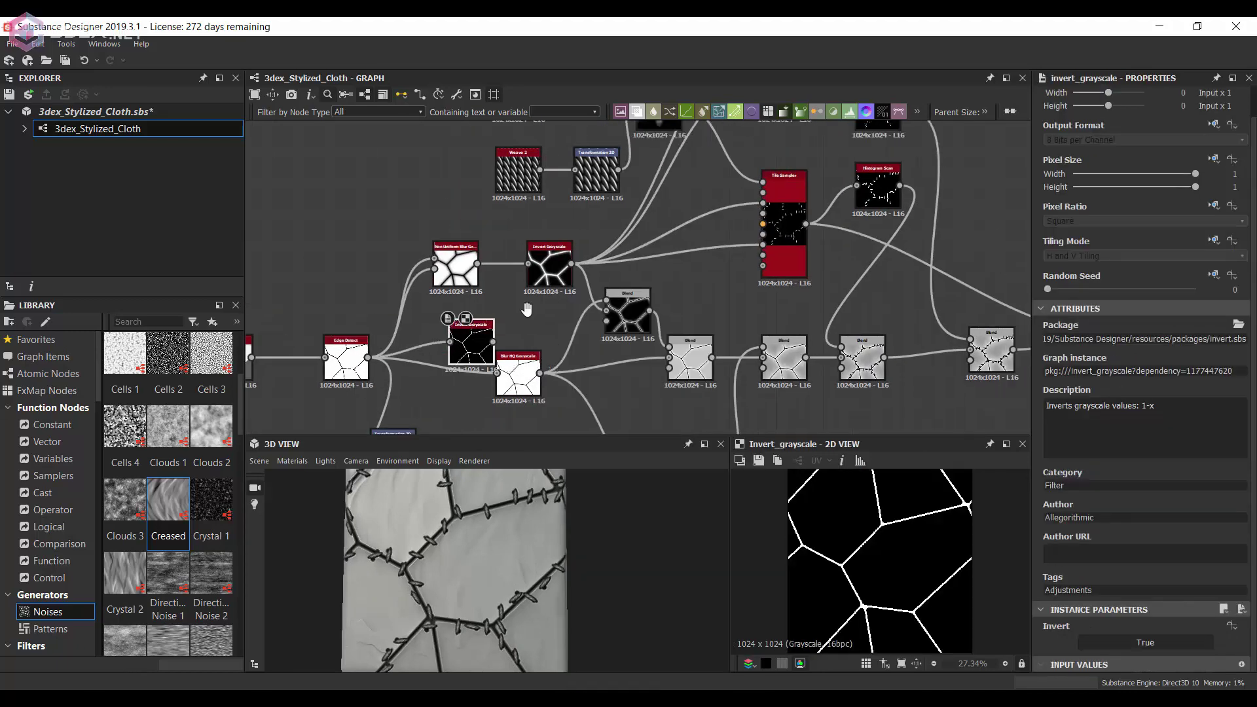
On the stitch scatter, adjust mask threshold, lower mask randomness and turn off mask invert.
{"action": "left_click", "coordinate": [835, 233]}
{"action": "scroll", "coordinate": [1141, 493], "scroll_direction": "down", "scroll_amount": 3}
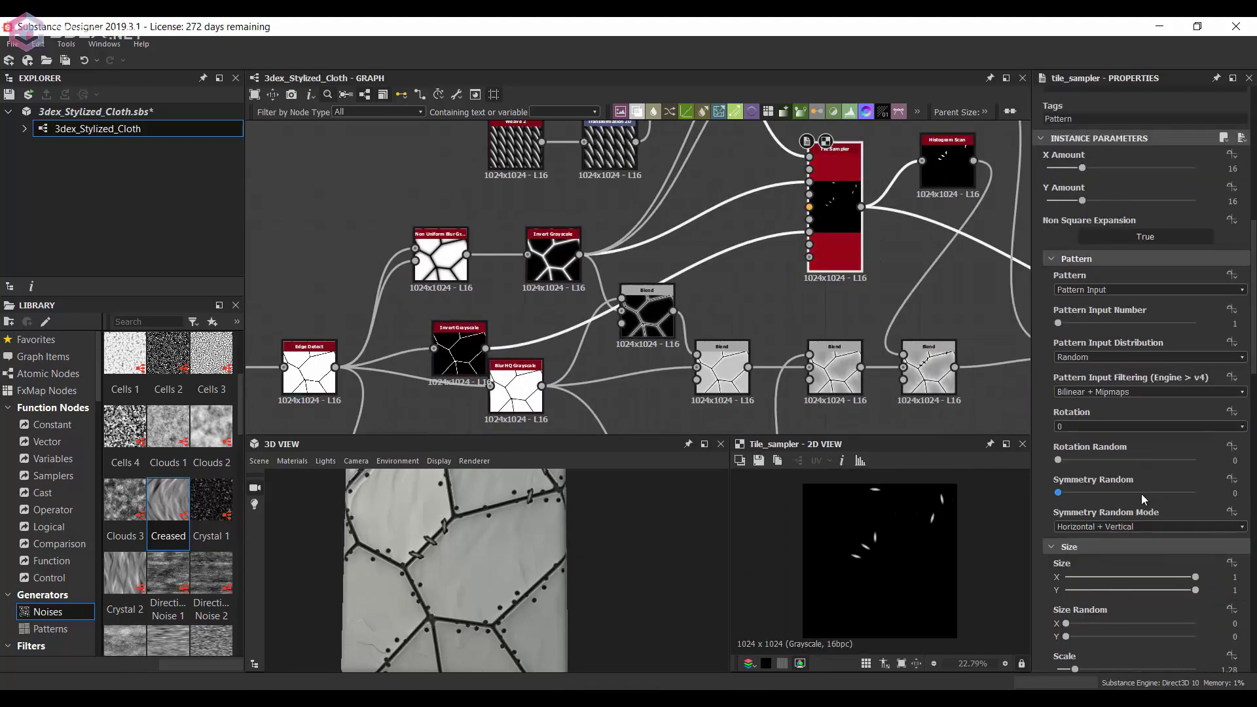
{"action": "scroll", "coordinate": [1131, 501], "scroll_direction": "down", "scroll_amount": 5}
{"action": "scroll", "coordinate": [1107, 450], "scroll_direction": "down", "scroll_amount": 5}
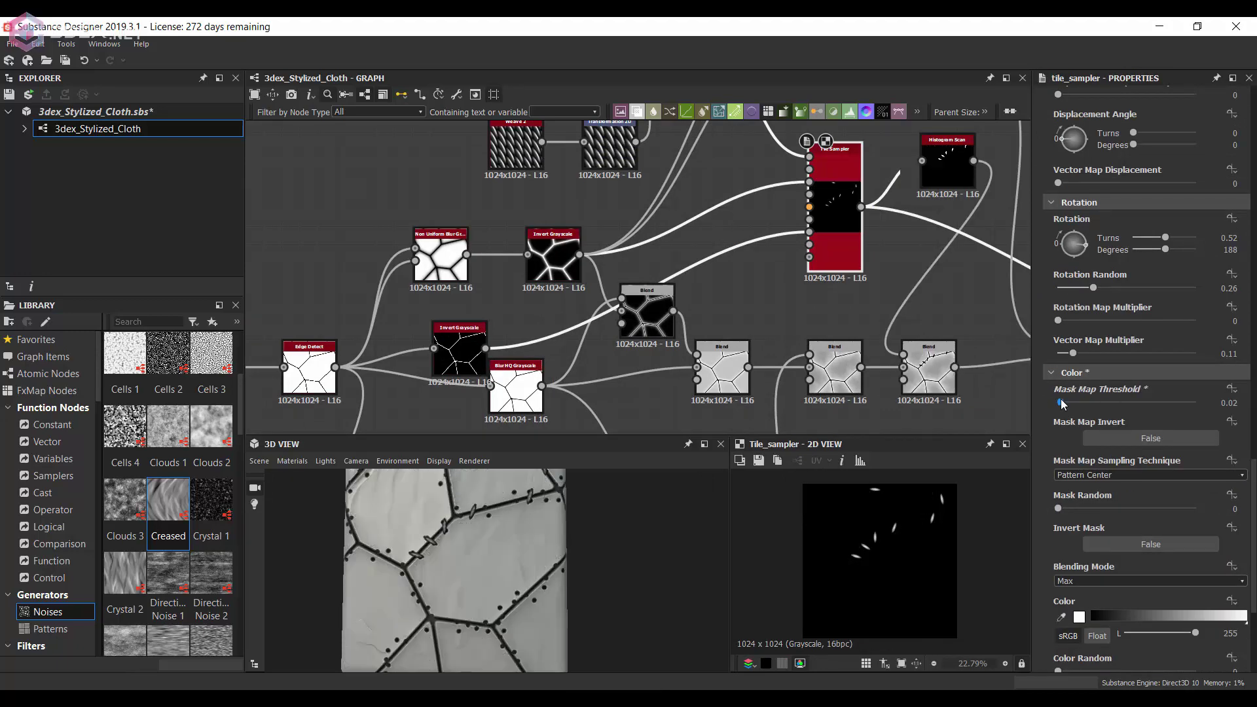
{"action": "left_click_drag", "start_coordinate": [1063, 404], "coordinate": [1063, 406]}
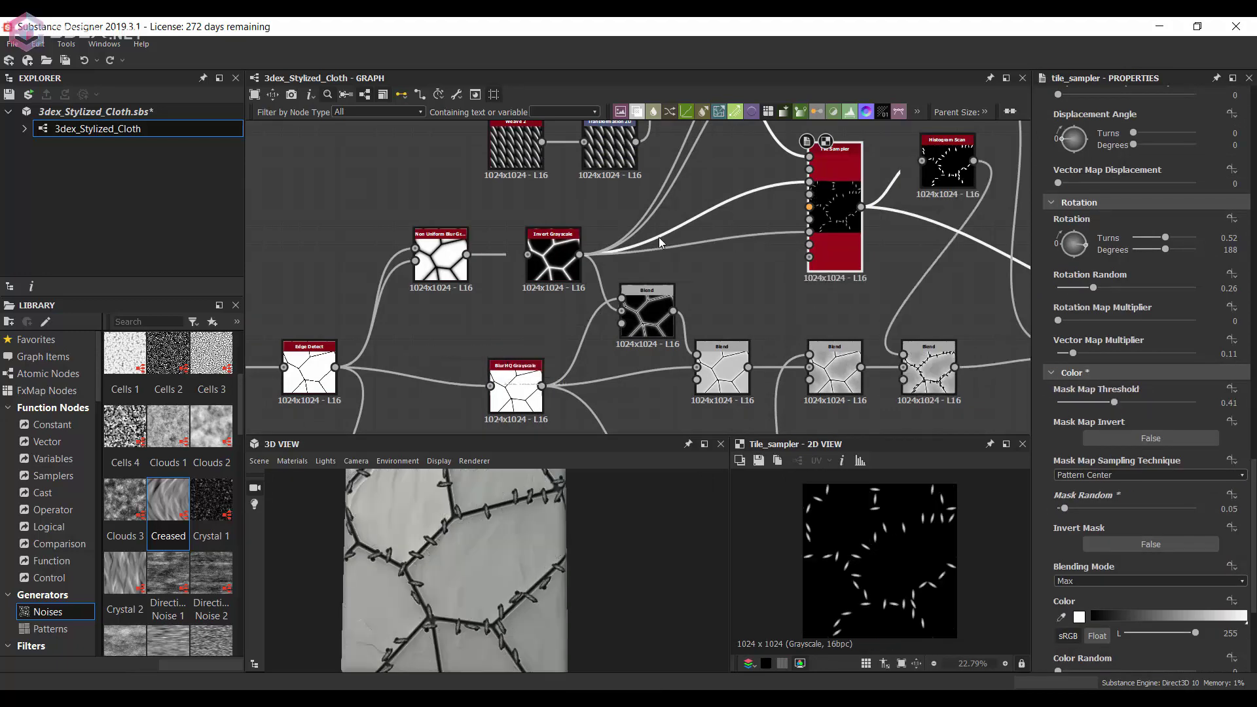
{"action": "left_click_drag", "start_coordinate": [1100, 508], "coordinate": [1083, 510]}
{"action": "left_click", "coordinate": [1117, 544]}
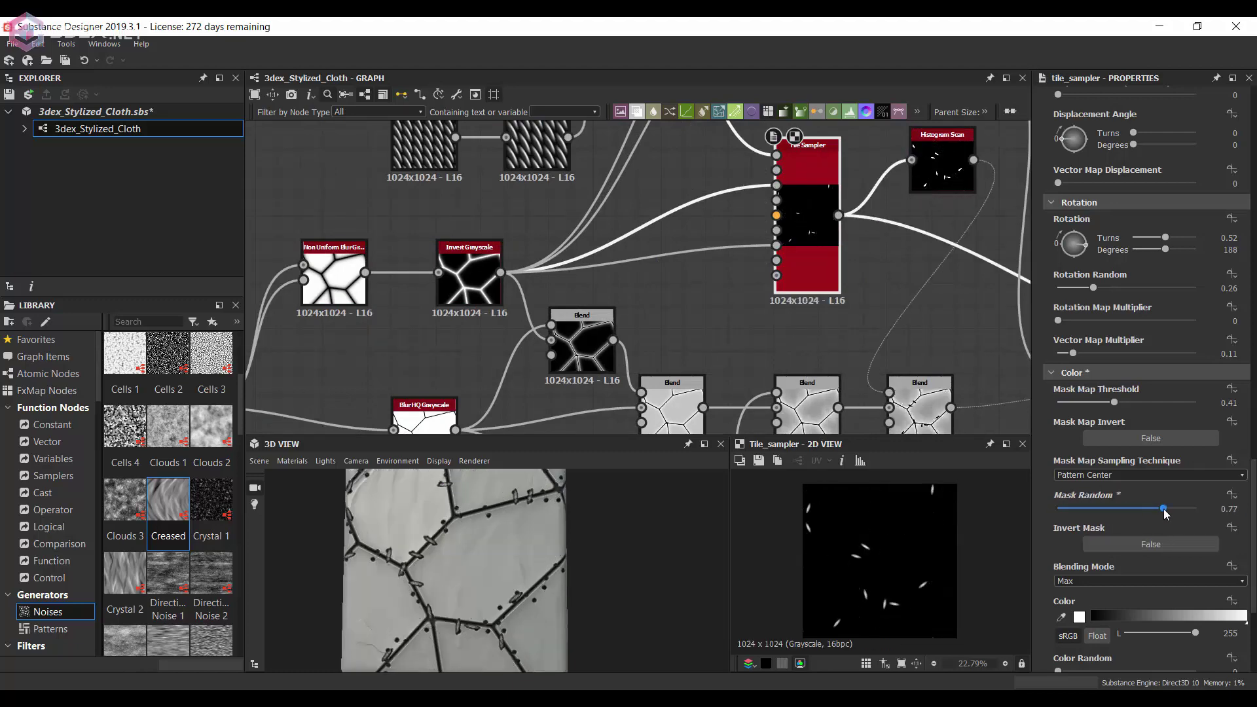
{"action": "scroll", "coordinate": [1113, 459], "scroll_direction": "up", "scroll_amount": 5}
{"action": "scroll", "coordinate": [1077, 475], "scroll_direction": "up", "scroll_amount": 5}
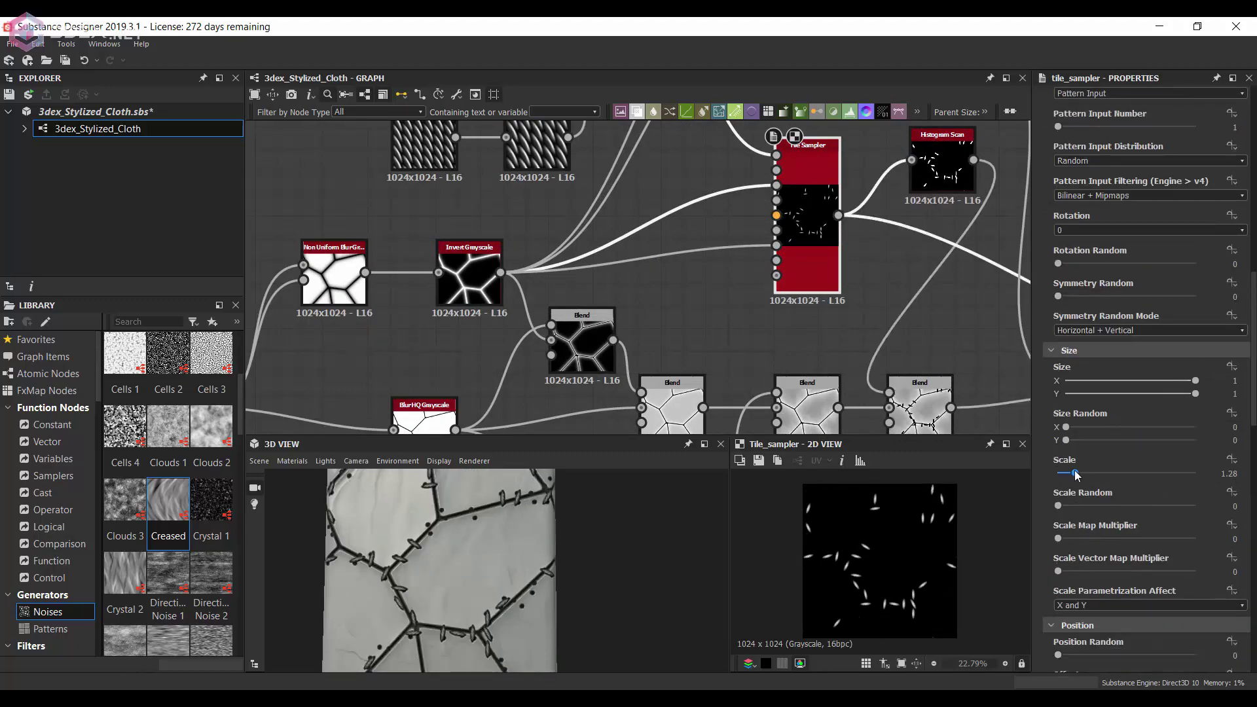
Place a second oppositely rotated stitch copy and choose the Blend mode merging both.
{"action": "scroll", "coordinate": [512, 497], "scroll_direction": "down", "scroll_amount": 3}
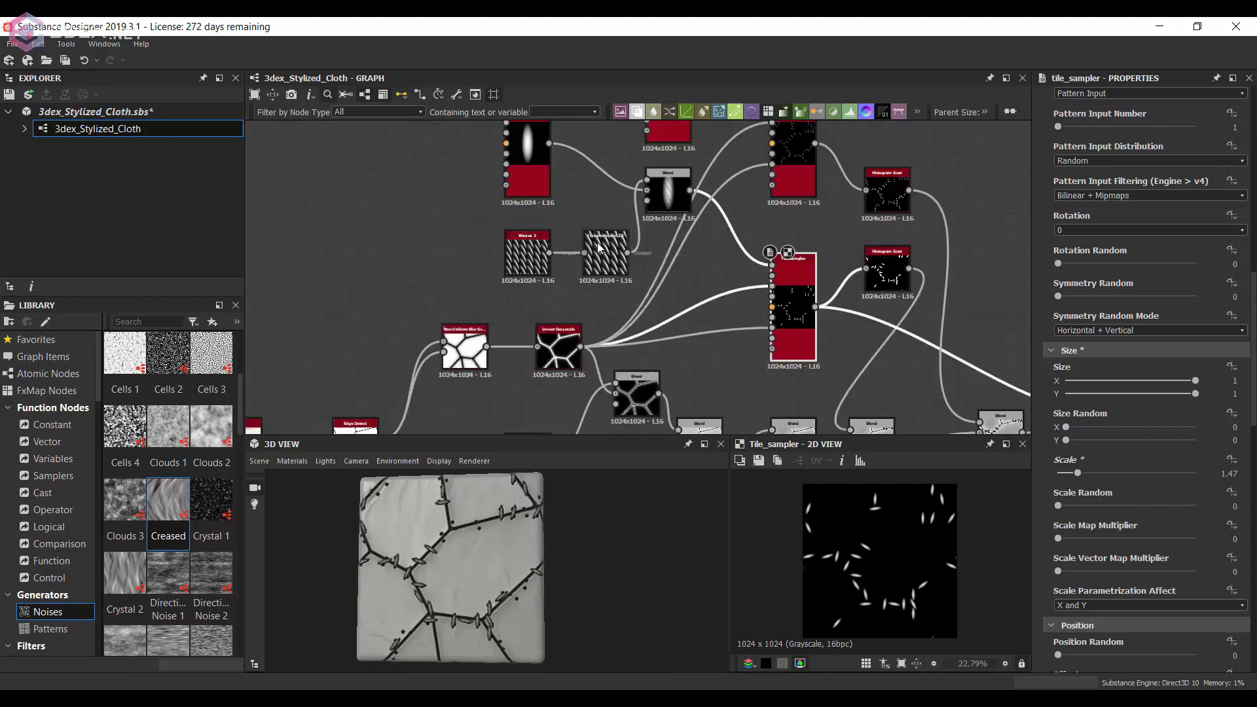
{"action": "middle_click_drag", "start_coordinate": [512, 250], "coordinate": [536, 379]}
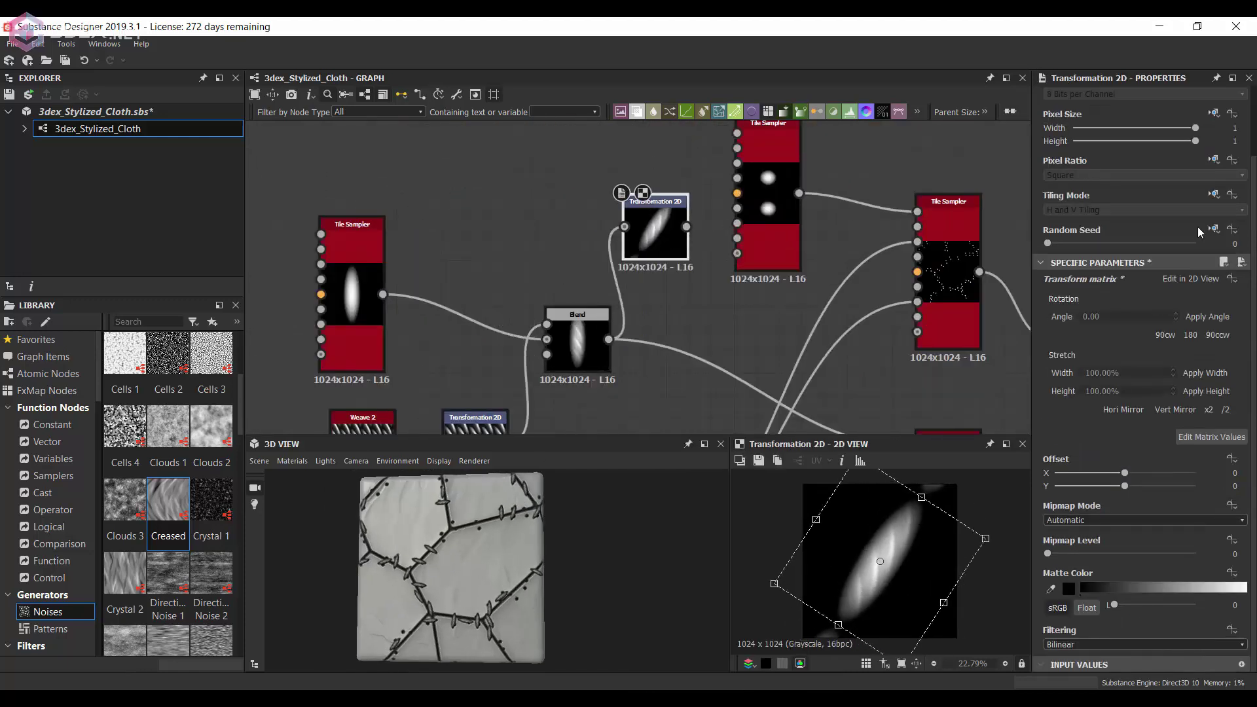
{"action": "left_click", "coordinate": [1064, 221]}
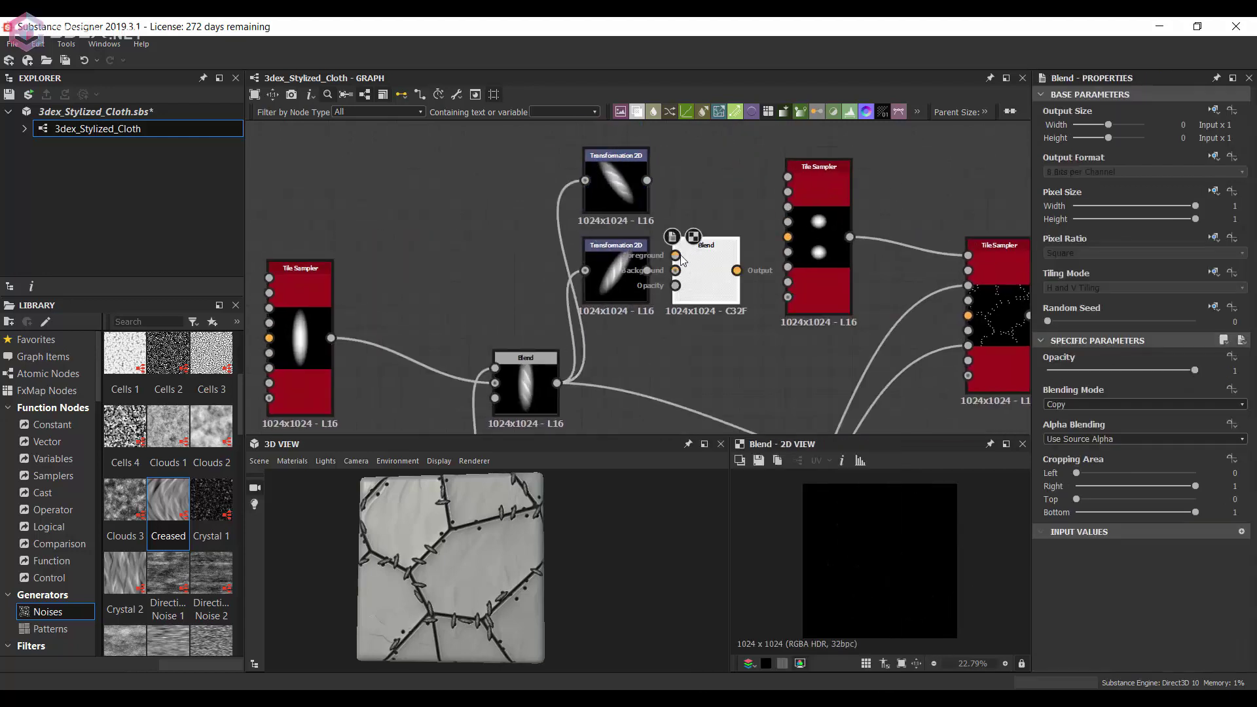
{"action": "left_click", "coordinate": [1083, 404]}
{"action": "left_click", "coordinate": [1083, 423]}
{"action": "scroll", "coordinate": [1083, 418], "scroll_direction": "down", "scroll_amount": 1}
{"action": "scroll", "coordinate": [1083, 416], "scroll_direction": "down", "scroll_amount": 2}
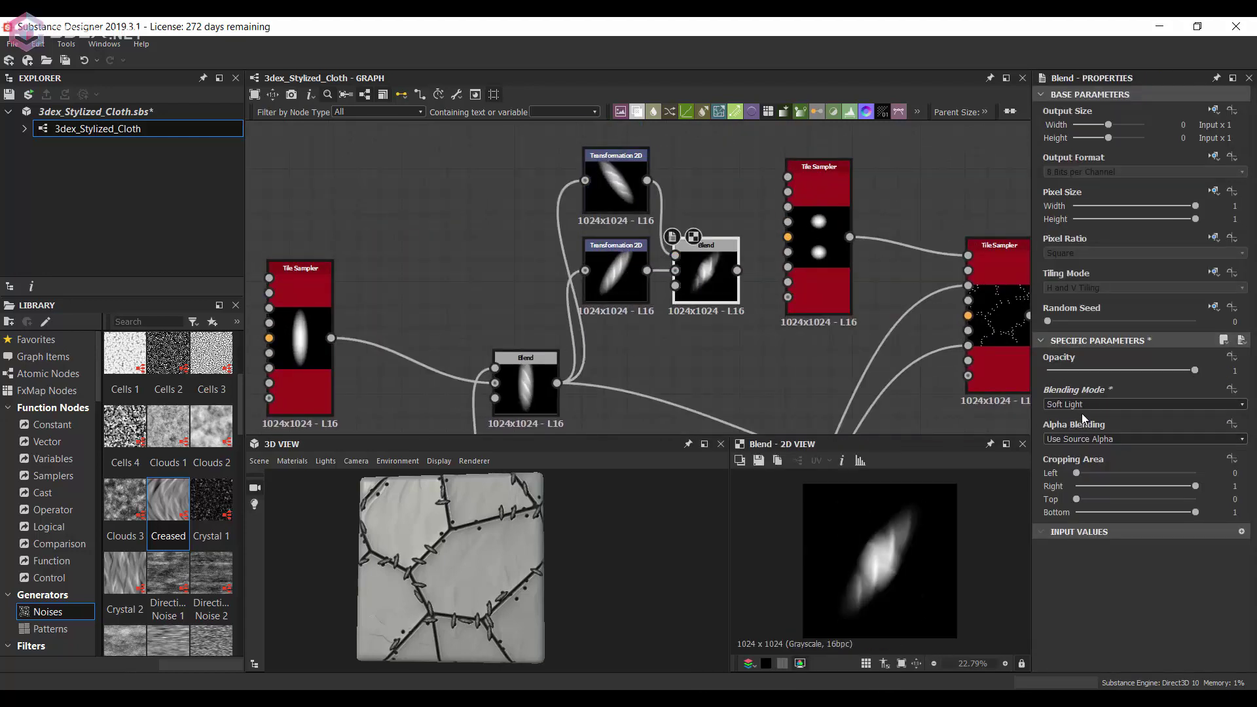
{"action": "scroll", "coordinate": [1082, 410], "scroll_direction": "down", "scroll_amount": 2}
{"action": "scroll", "coordinate": [1081, 416], "scroll_direction": "down", "scroll_amount": 2}
{"action": "scroll", "coordinate": [792, 281], "scroll_direction": "down", "scroll_amount": 2}
Choose the blend mode that forms the X-shaped cross stitch.
{"action": "scroll", "coordinate": [793, 281], "scroll_direction": "up", "scroll_amount": 2}
{"action": "left_click", "coordinate": [818, 354]}
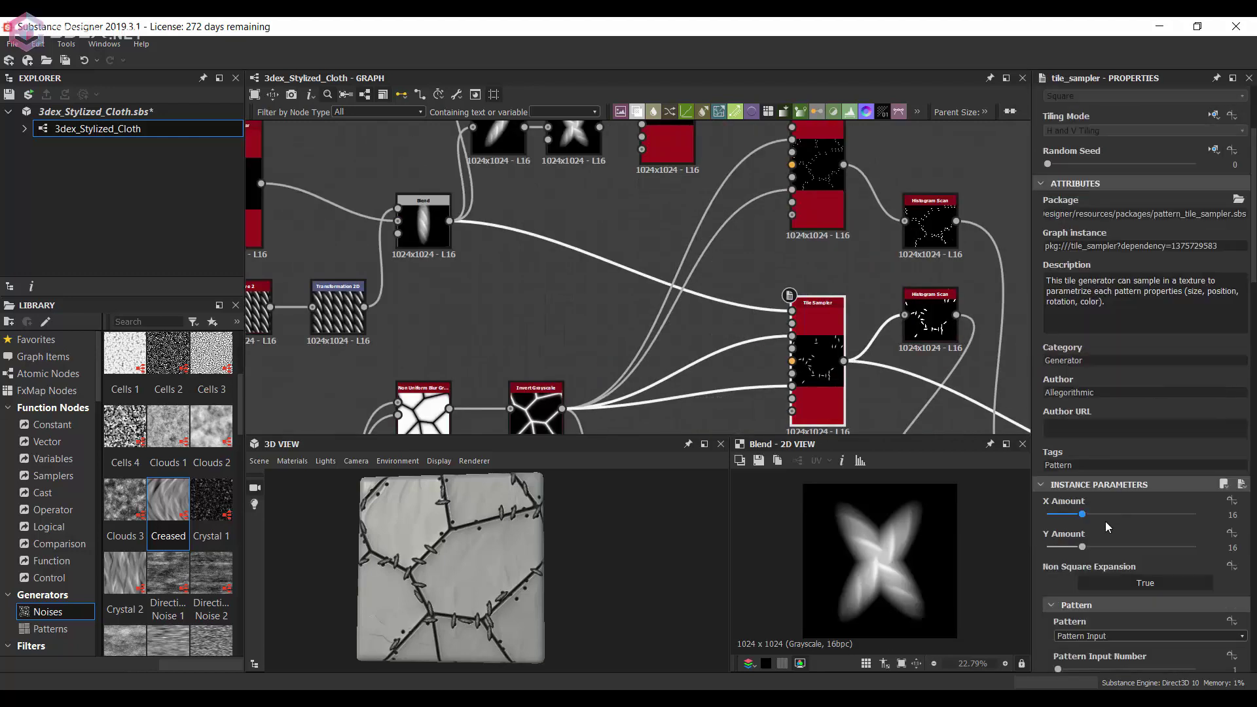
{"action": "left_click", "coordinate": [1085, 552]}
{"action": "scroll", "coordinate": [819, 406], "scroll_direction": "down", "scroll_amount": 1}
{"action": "scroll", "coordinate": [461, 572], "scroll_direction": "up", "scroll_amount": 3}
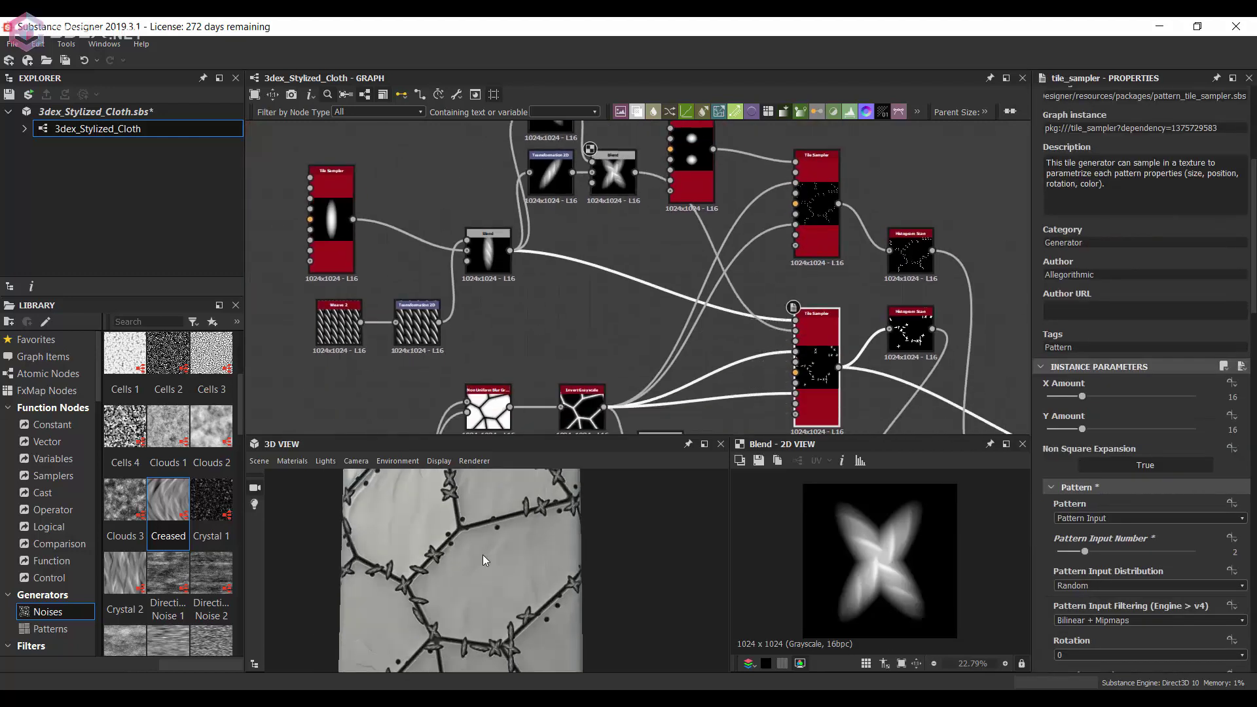
{"action": "scroll", "coordinate": [466, 558], "scroll_direction": "up", "scroll_amount": 2}
{"action": "scroll", "coordinate": [469, 283], "scroll_direction": "up", "scroll_amount": 2}
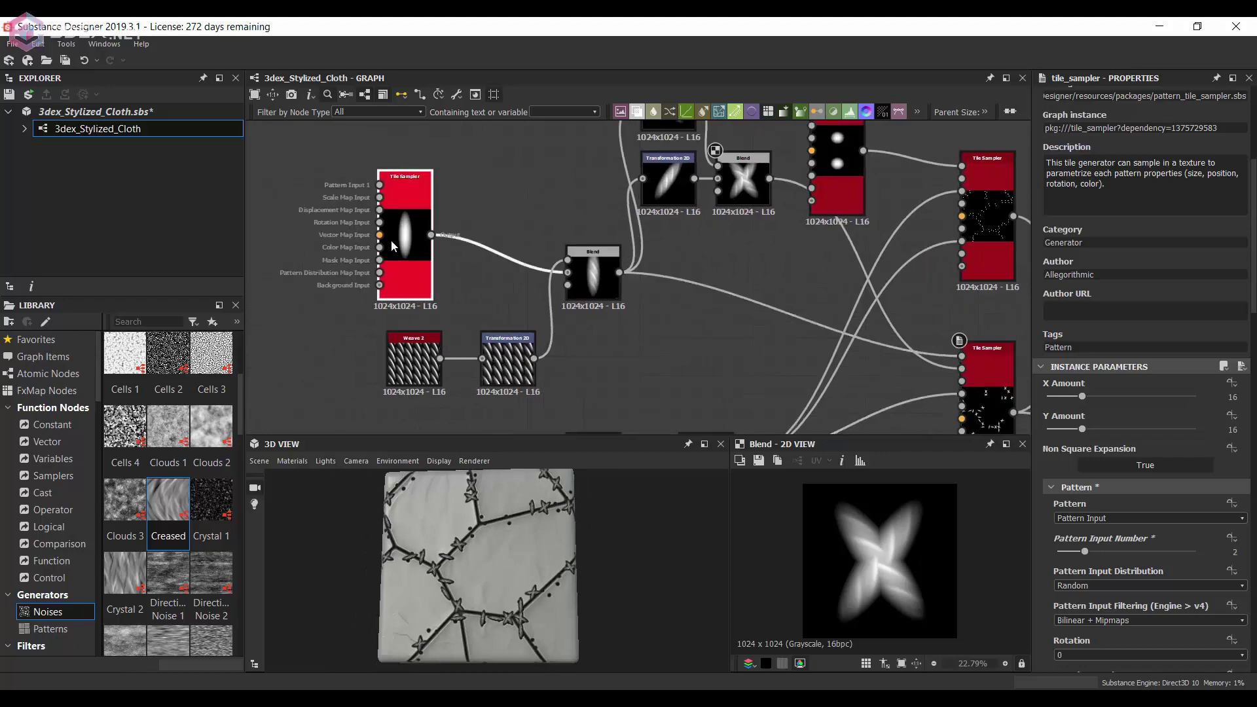
Connect the X stitch into the seam Tile Sampler as pattern input 2.
{"action": "left_click", "coordinate": [405, 235]}
{"action": "mouse_move", "coordinate": [1129, 441]}
{"action": "left_mouse_down"}
{"action": "mouse_move", "coordinate": [1141, 441]}
{"action": "mouse_move", "coordinate": [1115, 428]}
{"action": "left_mouse_up"}
{"action": "left_click", "coordinate": [987, 366]}
{"action": "middle_click_drag", "start_coordinate": [987, 366], "coordinate": [821, 307]}
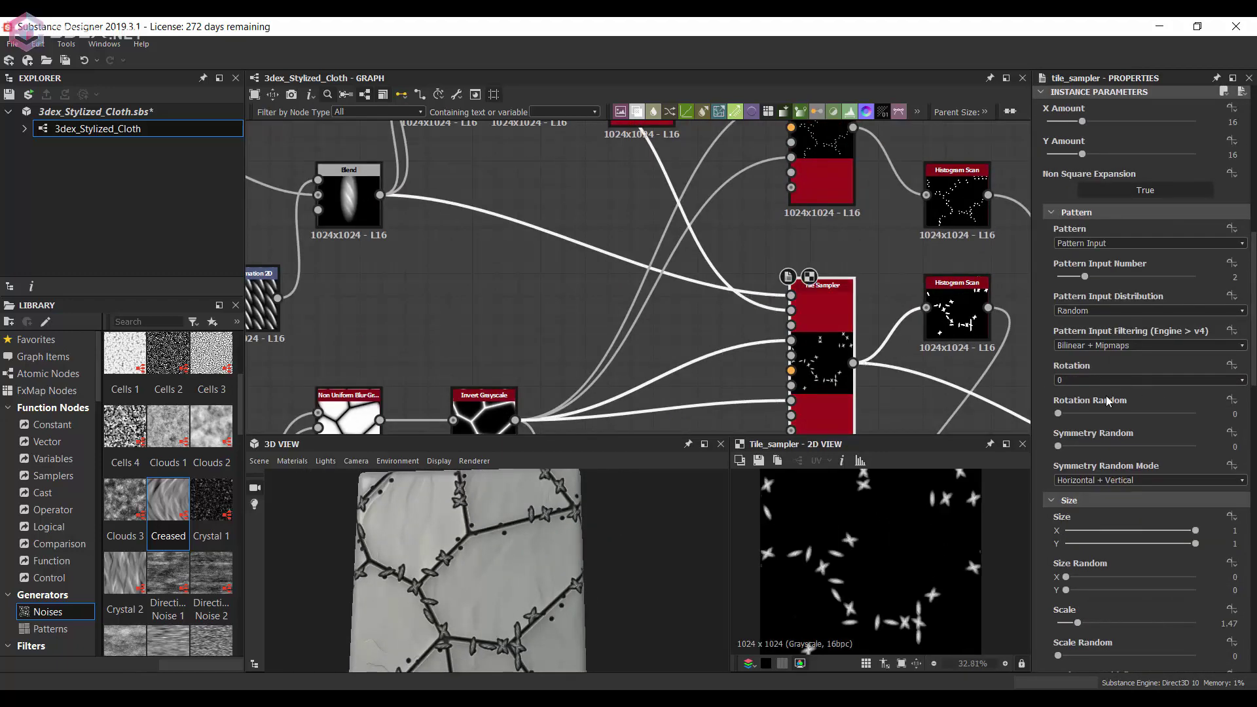
{"action": "scroll", "coordinate": [509, 530], "scroll_direction": "up", "scroll_amount": 2}
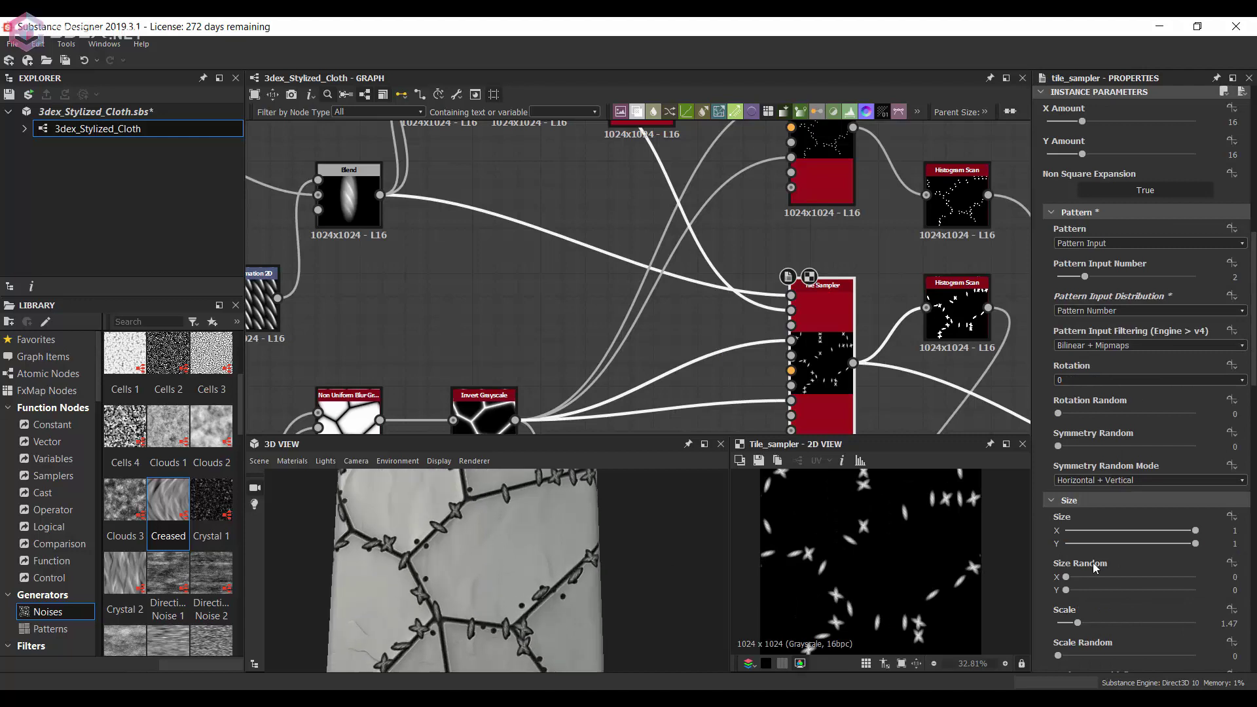
{"action": "scroll", "coordinate": [1096, 567], "scroll_direction": "up", "scroll_amount": 4}
{"action": "left_click_drag", "start_coordinate": [1082, 279], "coordinate": [1103, 283]}
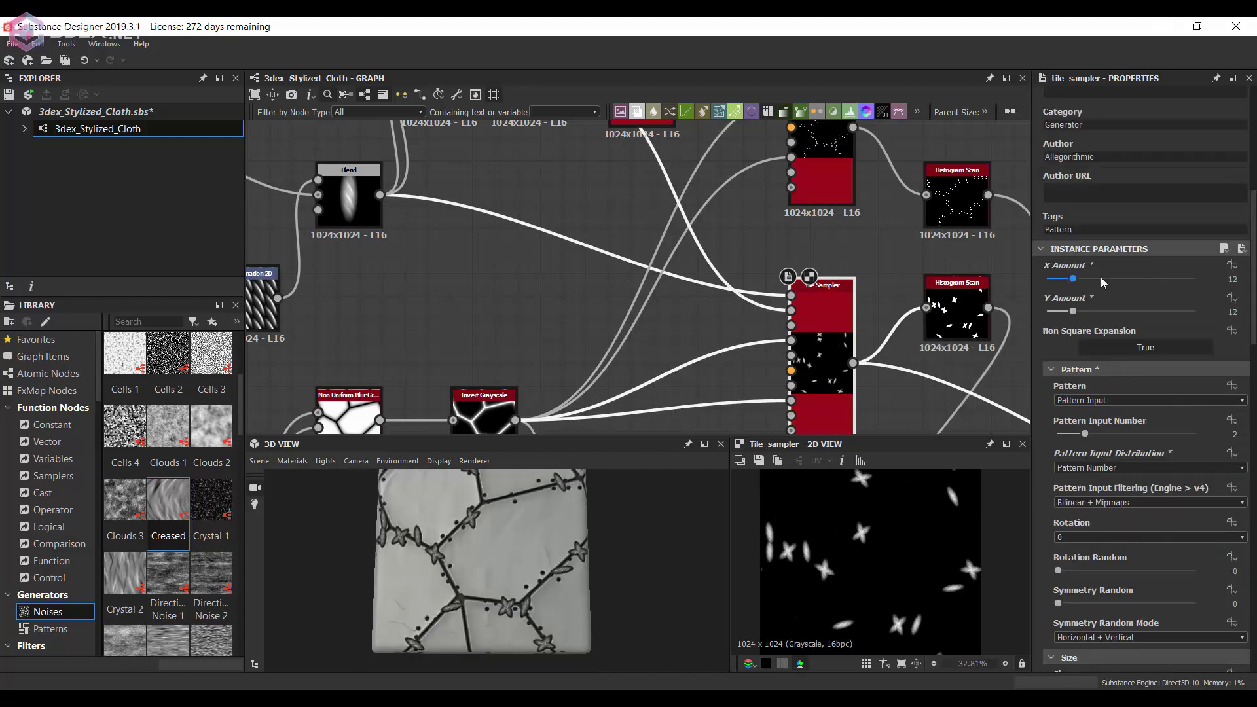
Set the seam sampler to scale 1.71, rotation 152° and vector map multiplier 0.06.
{"action": "scroll", "coordinate": [1146, 524], "scroll_direction": "down", "scroll_amount": 5}
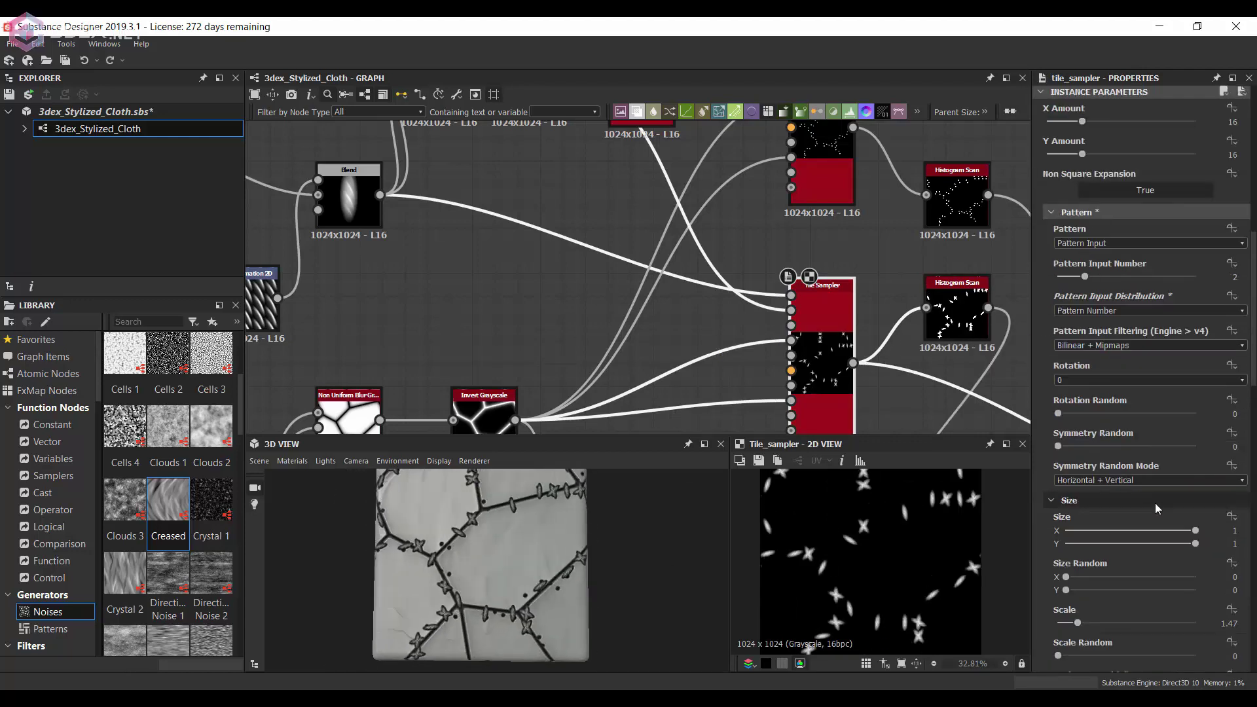
{"action": "left_click_drag", "start_coordinate": [1074, 505], "coordinate": [1082, 510]}
{"action": "scroll", "coordinate": [1085, 556], "scroll_direction": "down", "scroll_amount": 5}
{"action": "scroll", "coordinate": [1087, 589], "scroll_direction": "down", "scroll_amount": 1}
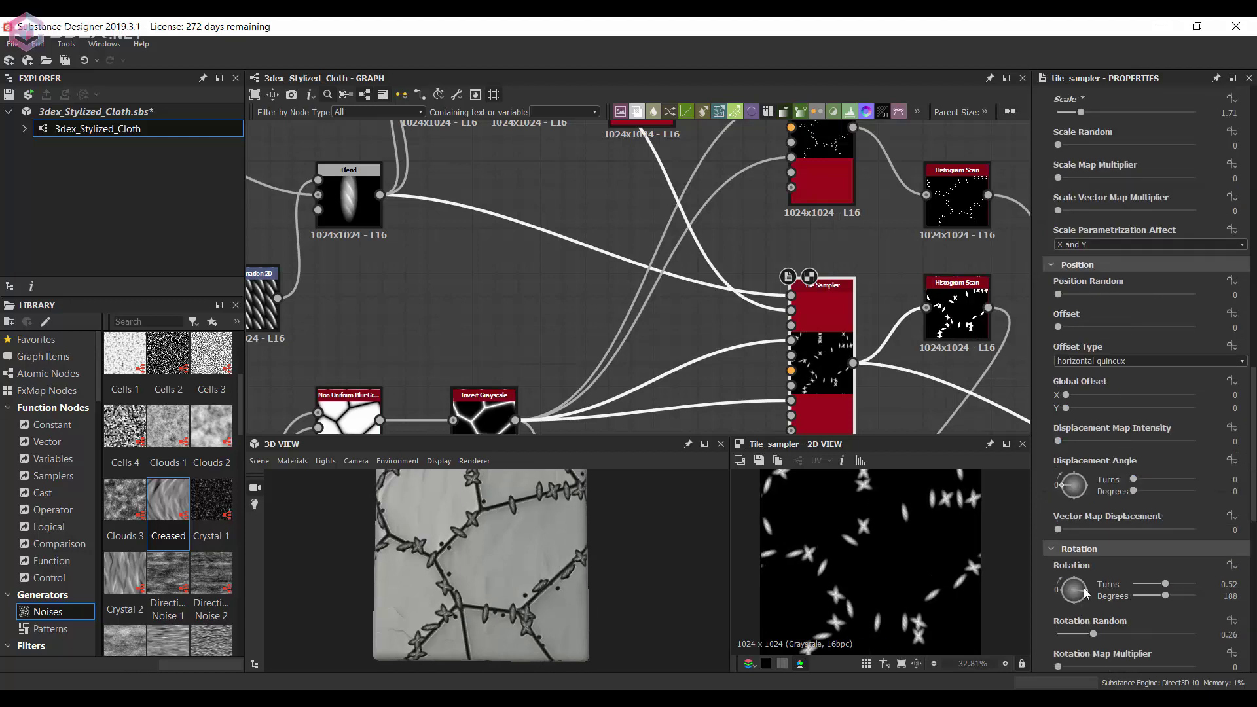
{"action": "scroll", "coordinate": [1100, 585], "scroll_direction": "down", "scroll_amount": 1}
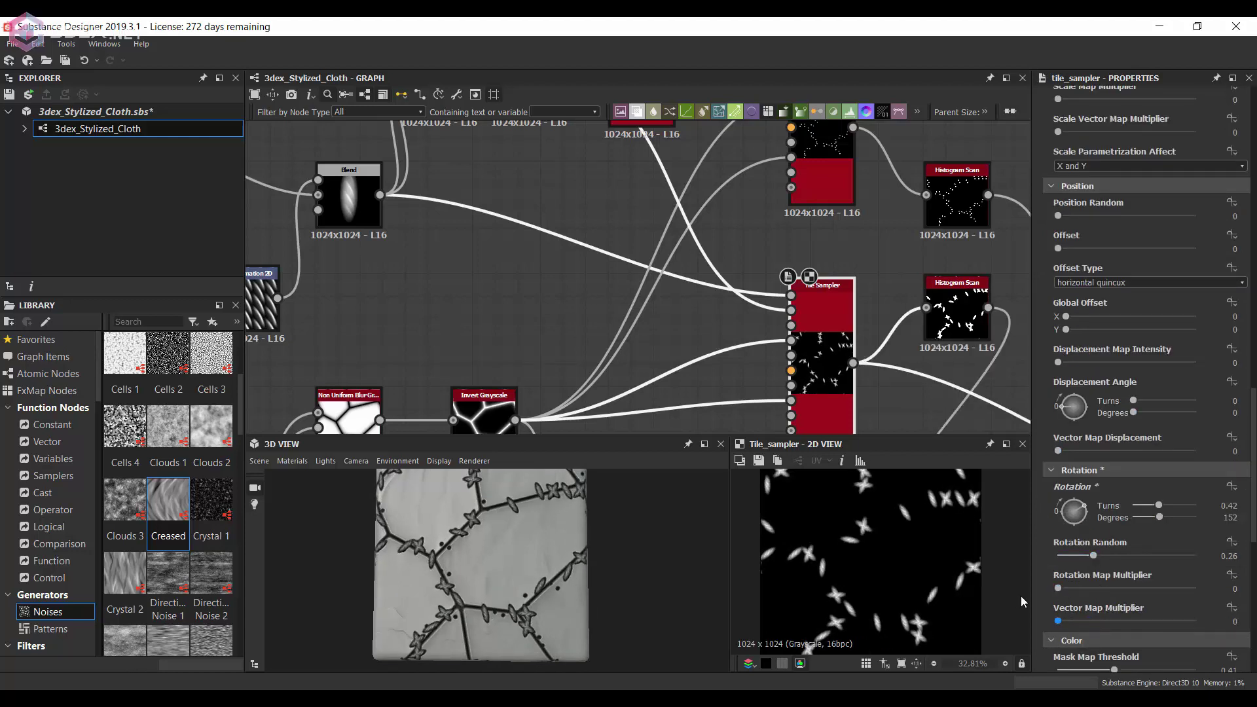
{"action": "left_click_drag", "start_coordinate": [1057, 620], "coordinate": [1066, 621]}
Pan the graph back to the seam Tile Sampler area.
{"action": "scroll", "coordinate": [524, 533], "scroll_direction": "up", "scroll_amount": 3}
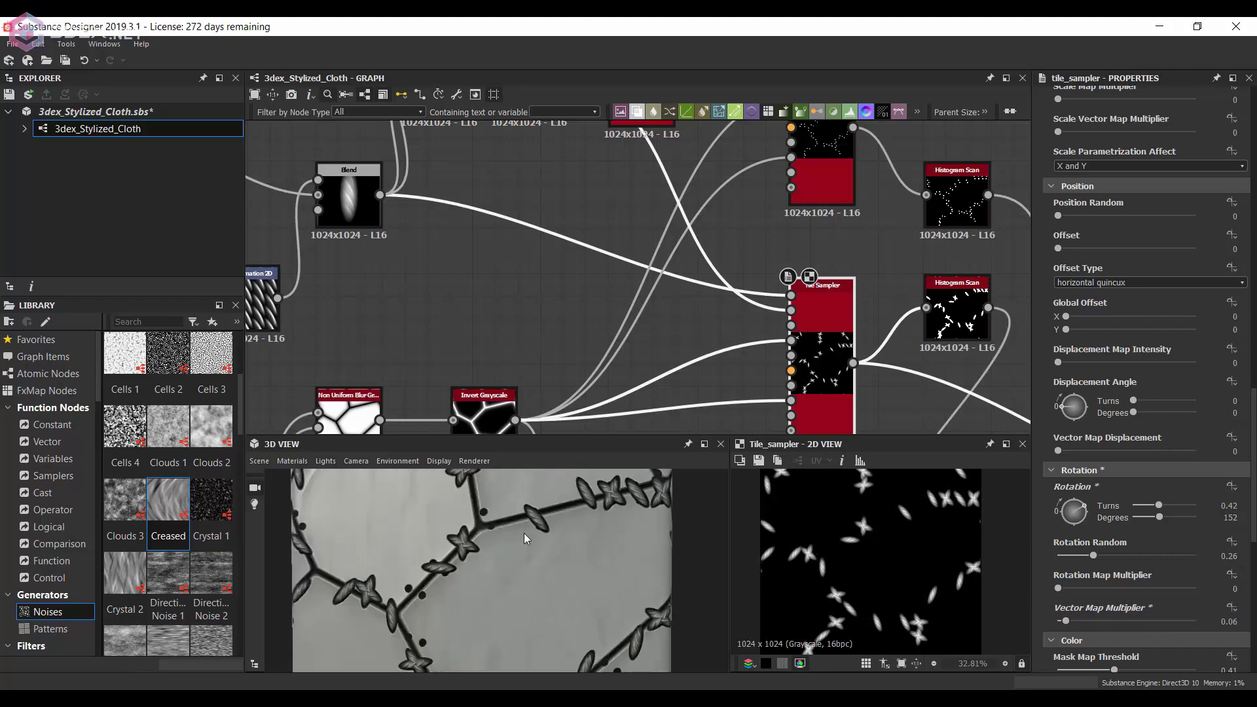
{"action": "scroll", "coordinate": [516, 525], "scroll_direction": "down", "scroll_amount": 3}
{"action": "scroll", "coordinate": [517, 525], "scroll_direction": "up", "scroll_amount": 1}
{"action": "scroll", "coordinate": [1100, 393], "scroll_direction": "up", "scroll_amount": 4}
{"action": "scroll", "coordinate": [1102, 319], "scroll_direction": "up", "scroll_amount": 5}
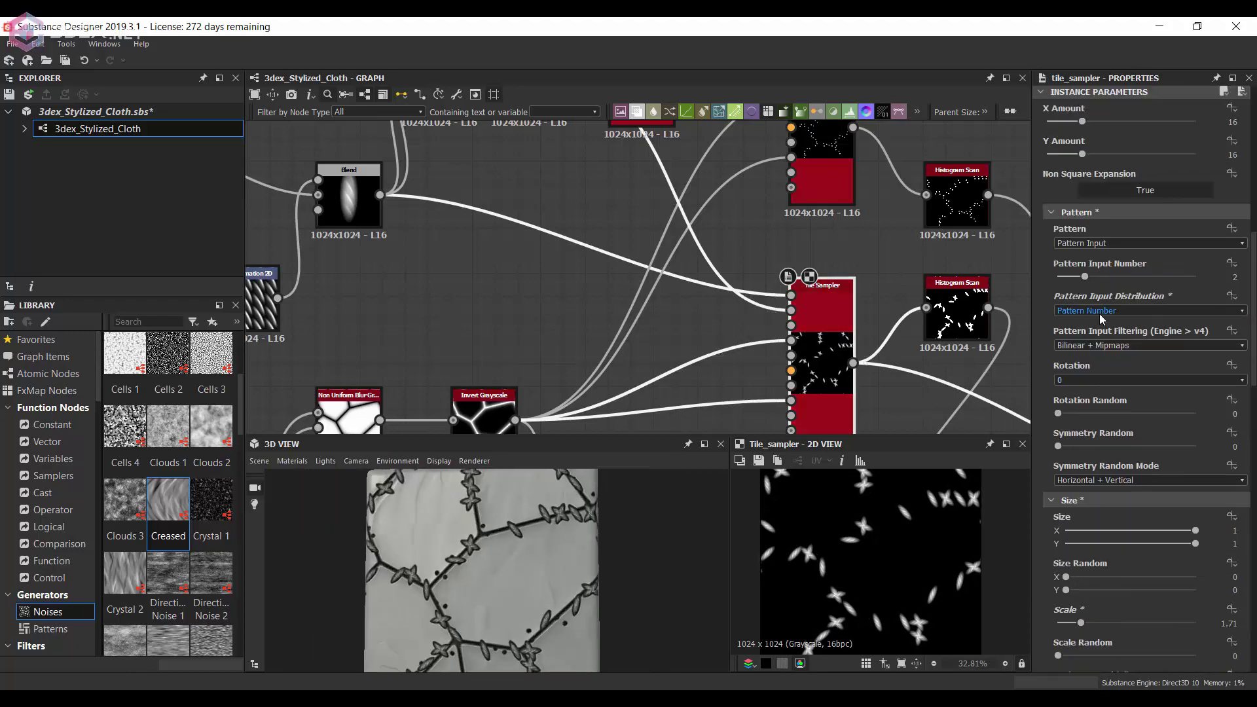
{"action": "middle_click_drag", "start_coordinate": [645, 246], "coordinate": [788, 310]}
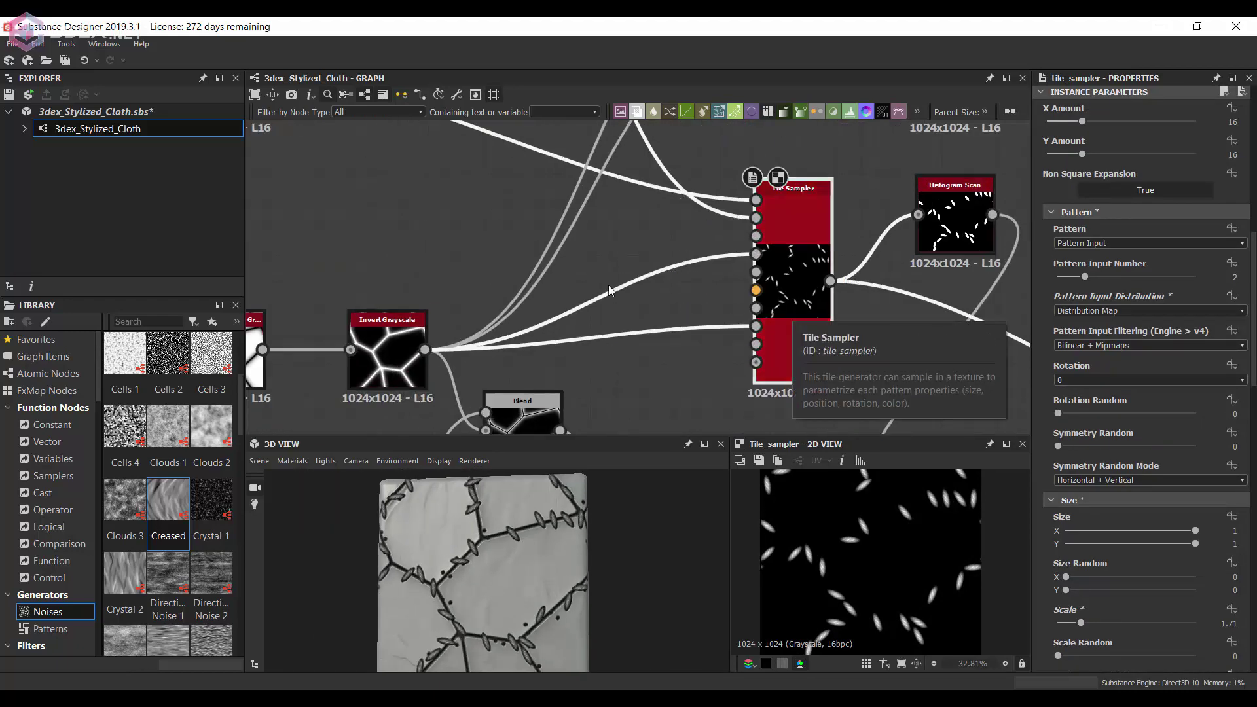
{"action": "scroll", "coordinate": [584, 246], "scroll_direction": "up", "scroll_amount": 1}
{"action": "key", "text": "space"}
Add a Perlin Noise node beside the seams, followed by a Levels node with a raised black point.
{"action": "type", "text": "per"}
{"action": "key", "text": "Return"}
{"action": "left_click_drag", "start_coordinate": [564, 225], "coordinate": [437, 212]}
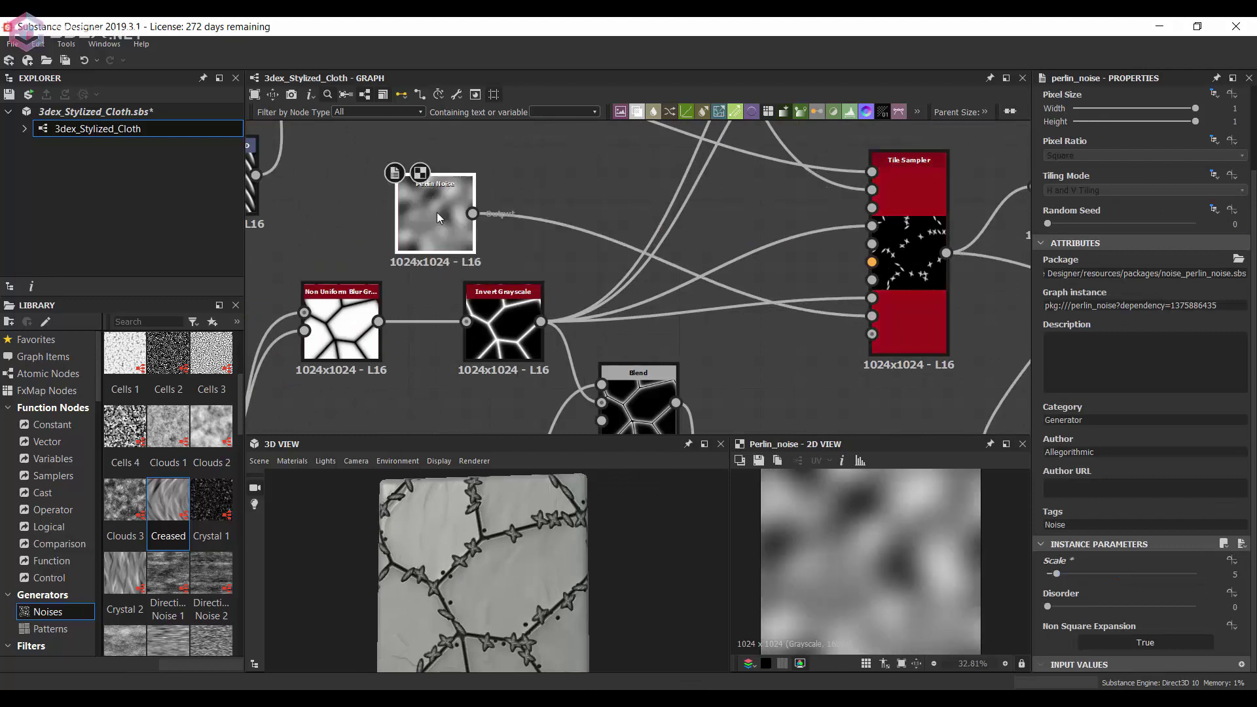
{"action": "middle_click_drag", "start_coordinate": [437, 213], "coordinate": [483, 227]}
{"action": "left_click_drag", "start_coordinate": [504, 218], "coordinate": [575, 224]}
{"action": "left_click", "coordinate": [632, 253]}
{"action": "left_click_drag", "start_coordinate": [1057, 395], "coordinate": [1104, 406]}
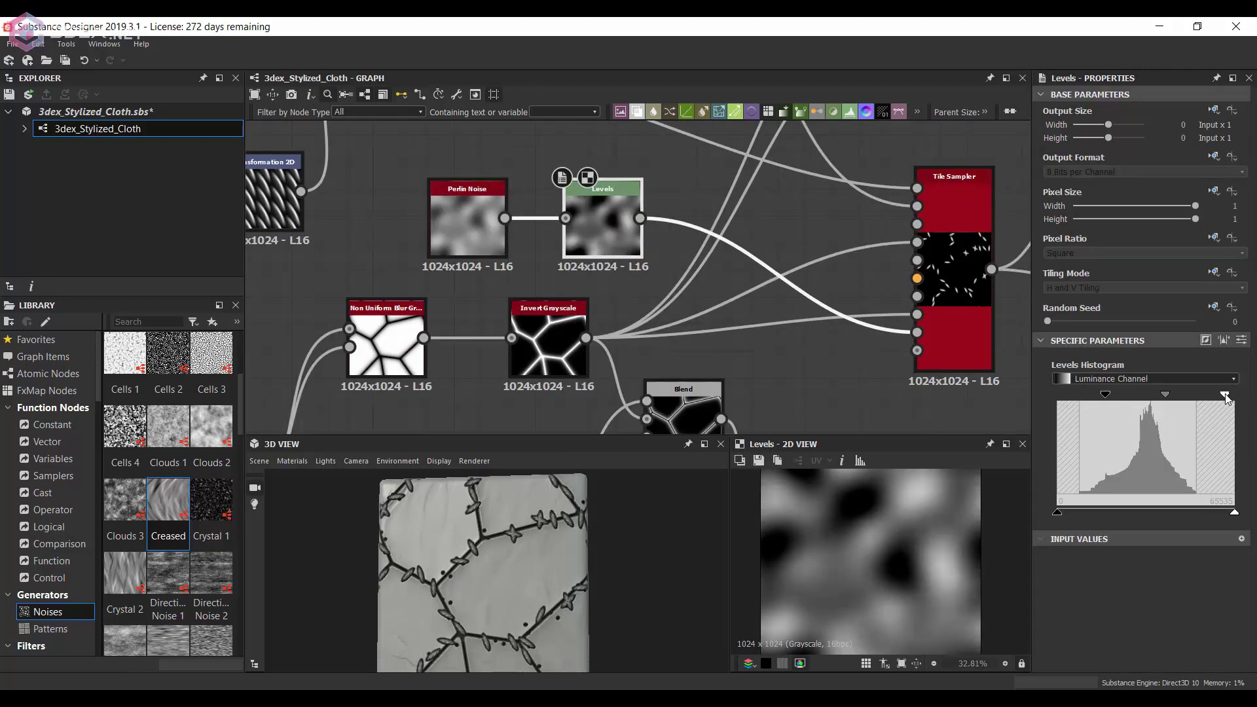
Set the seam Tile Sampler's Mask Random to 0.45 and preview the inverted seam line mask.
{"action": "scroll", "coordinate": [799, 274], "scroll_direction": "down", "scroll_amount": 1}
{"action": "double_click", "coordinate": [799, 274]}
{"action": "scroll", "coordinate": [1100, 439], "scroll_direction": "down", "scroll_amount": 5}
{"action": "scroll", "coordinate": [1100, 439], "scroll_direction": "down", "scroll_amount": 5}
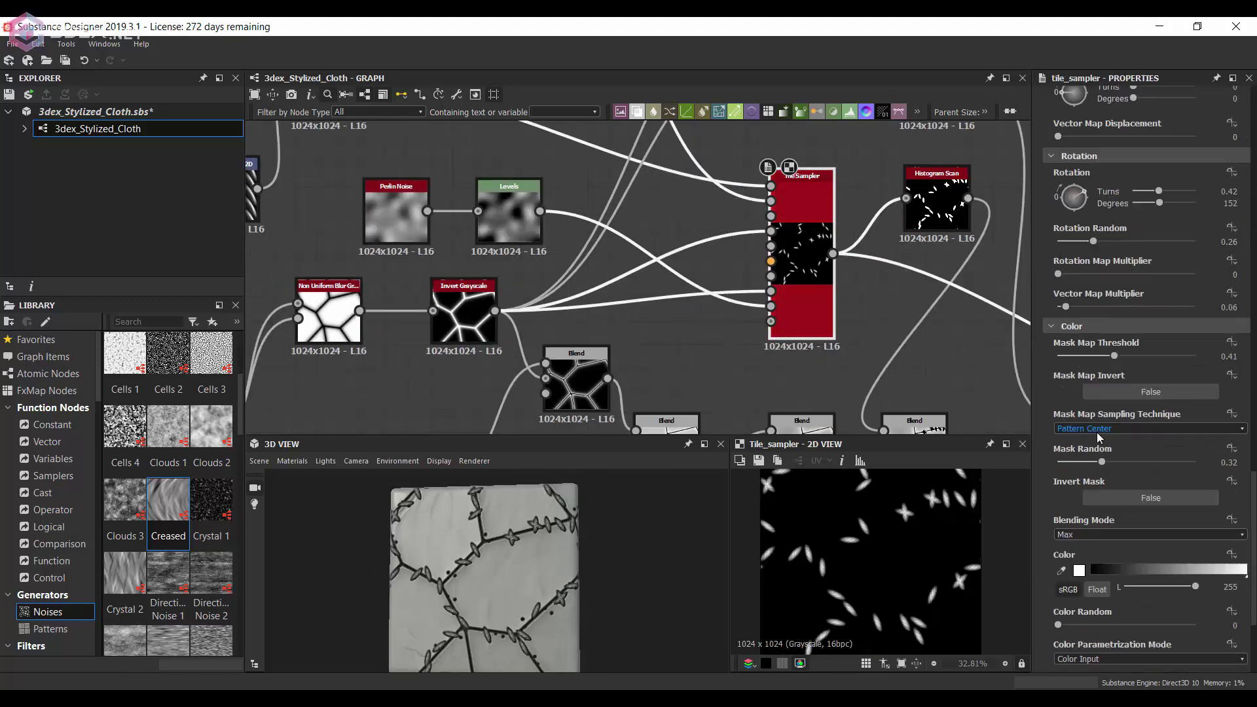
{"action": "scroll", "coordinate": [1100, 439], "scroll_direction": "down", "scroll_amount": 1}
{"action": "mouse_move", "coordinate": [1102, 423]}
{"action": "left_mouse_down"}
{"action": "mouse_move", "coordinate": [1067, 425]}
{"action": "mouse_move", "coordinate": [1121, 429]}
{"action": "left_mouse_up"}
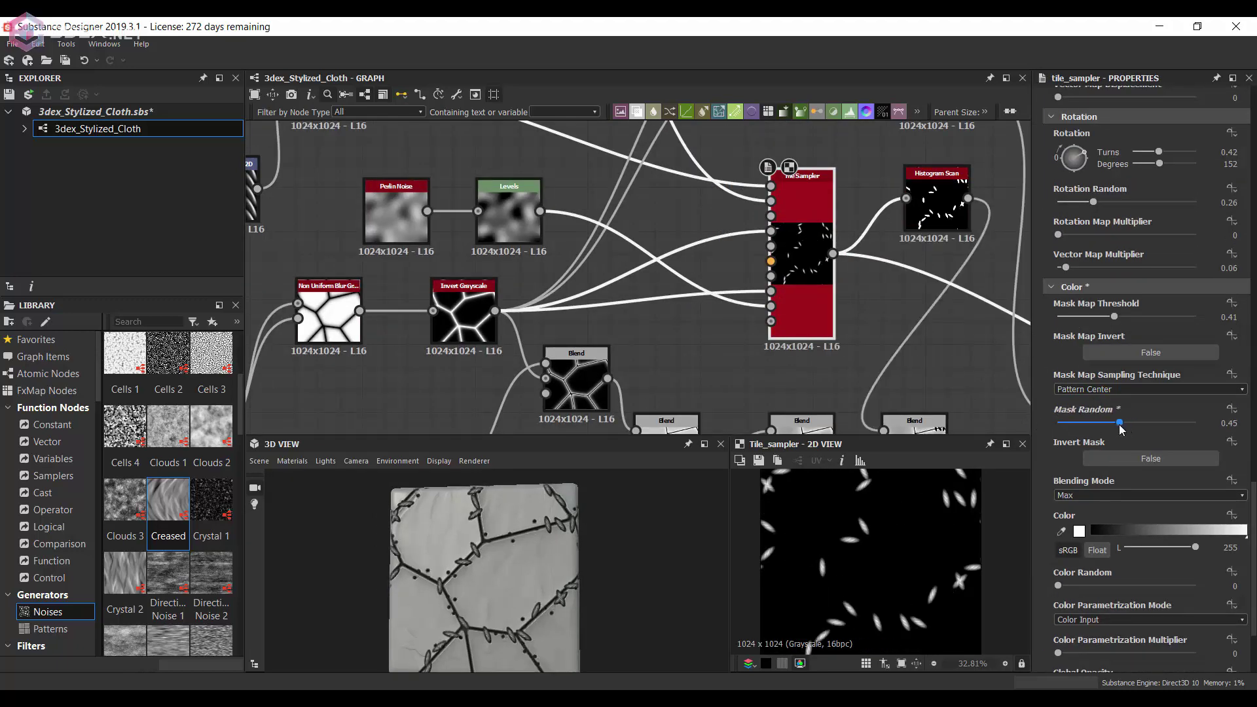
{"action": "middle_click_drag", "start_coordinate": [384, 318], "coordinate": [517, 256]}
{"action": "scroll", "coordinate": [517, 255], "scroll_direction": "down", "scroll_amount": 1}
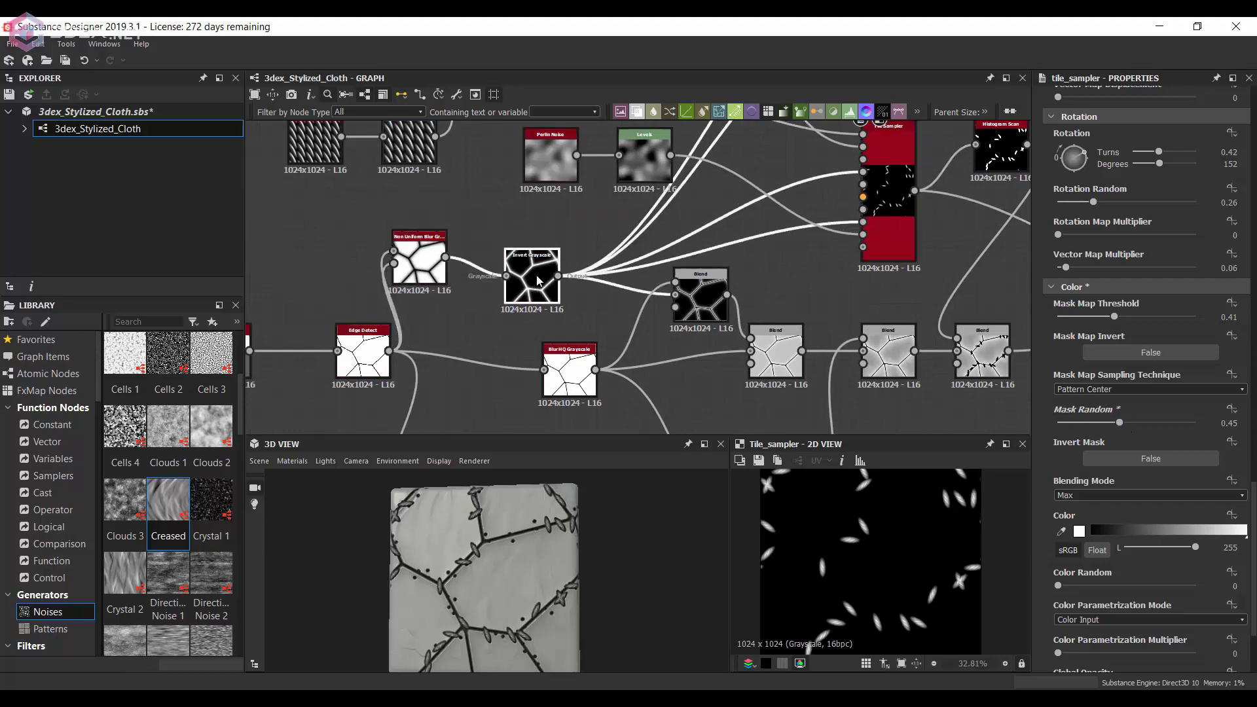
{"action": "double_click", "coordinate": [538, 280]}
Set Mask Random on the round-dot seam Tile Sampler to 0.32.
{"action": "scroll", "coordinate": [696, 184], "scroll_direction": "down", "scroll_amount": 2}
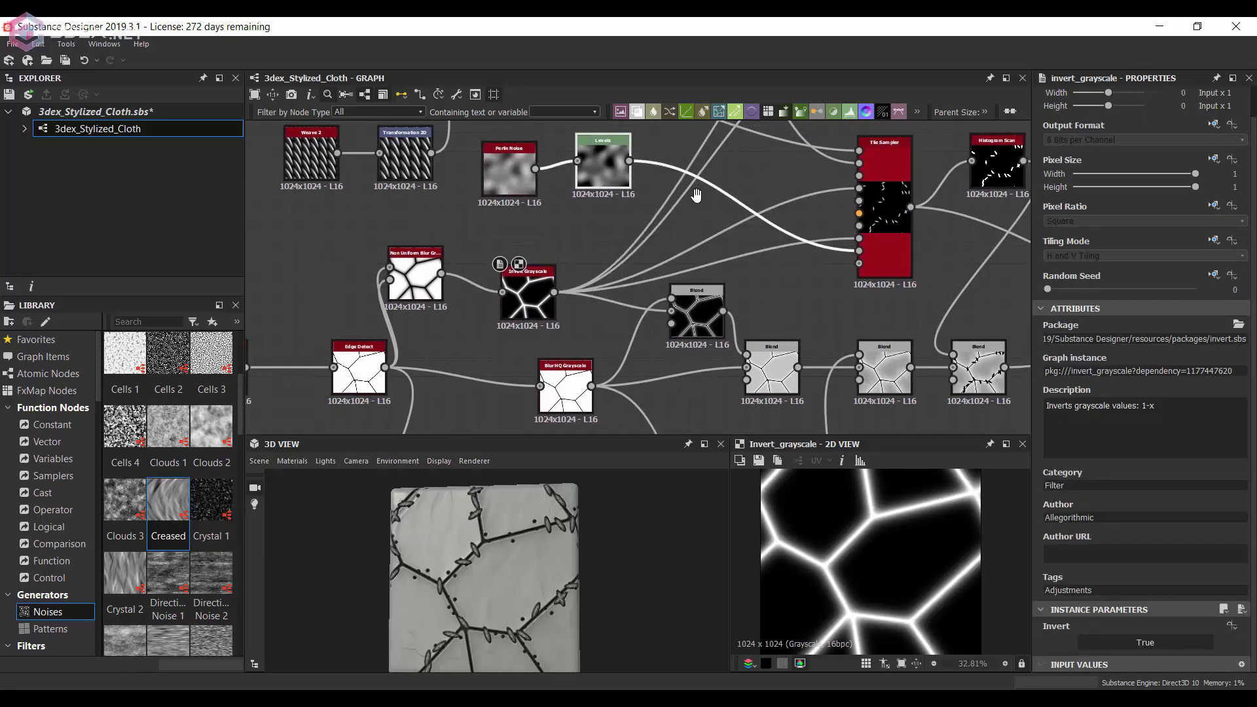
{"action": "middle_click_drag", "start_coordinate": [696, 183], "coordinate": [582, 341]}
{"action": "left_click", "coordinate": [725, 335]}
{"action": "scroll", "coordinate": [624, 246], "scroll_direction": "up", "scroll_amount": 2}
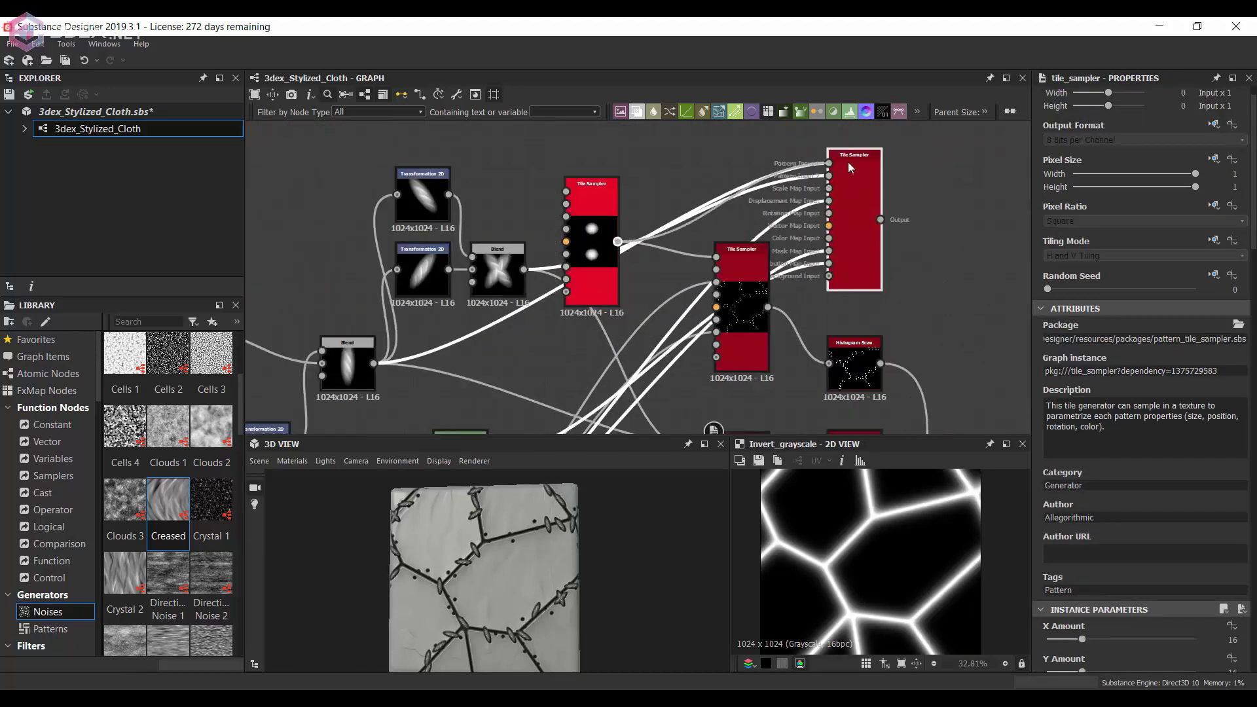
{"action": "double_click", "coordinate": [760, 164]}
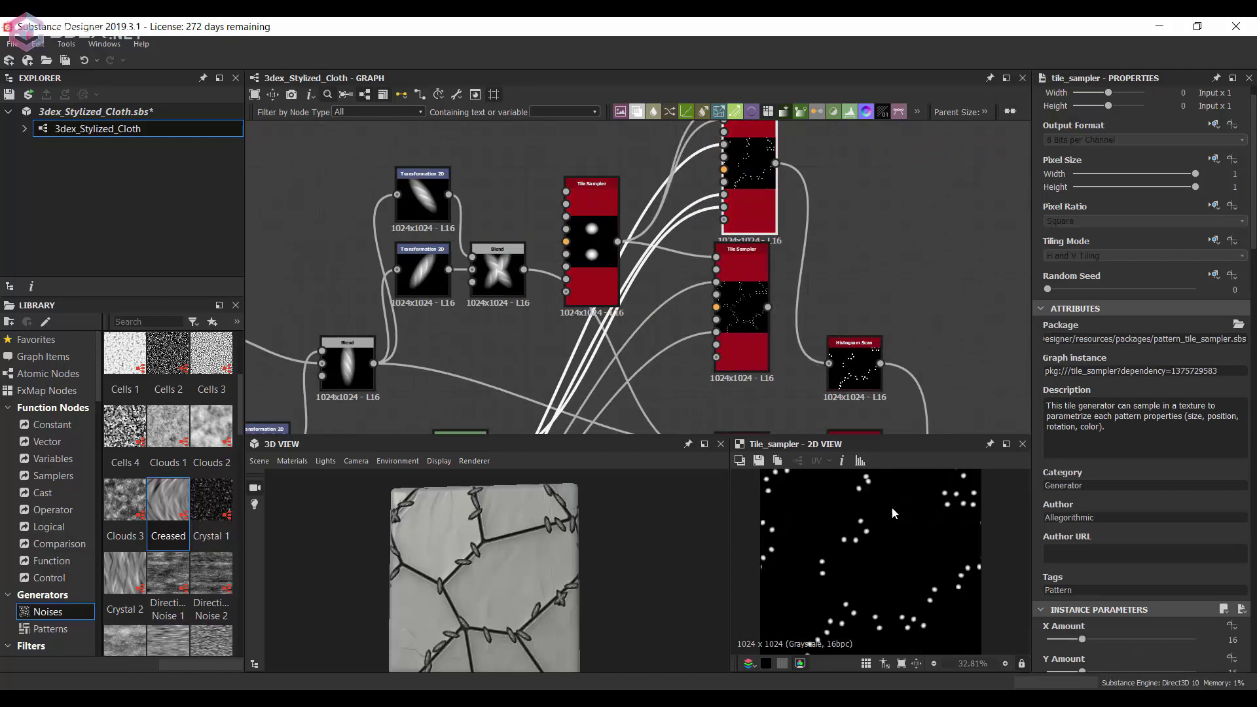
{"action": "scroll", "coordinate": [1146, 393], "scroll_direction": "down", "scroll_amount": 10}
{"action": "left_click_drag", "start_coordinate": [1057, 509], "coordinate": [1078, 509]}
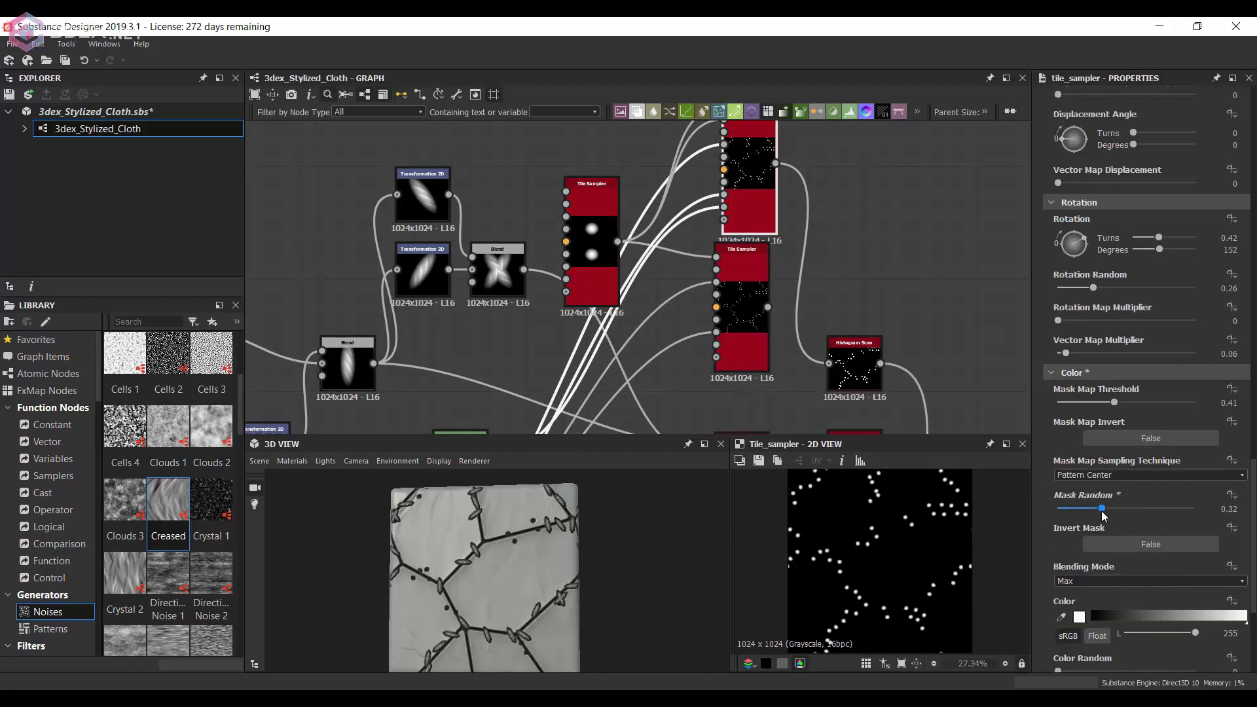
Check the Height Blend node showing cross stitches and dots along the seams.
{"action": "scroll", "coordinate": [765, 179], "scroll_direction": "down", "scroll_amount": 1}
{"action": "scroll", "coordinate": [704, 271], "scroll_direction": "down", "scroll_amount": 2}
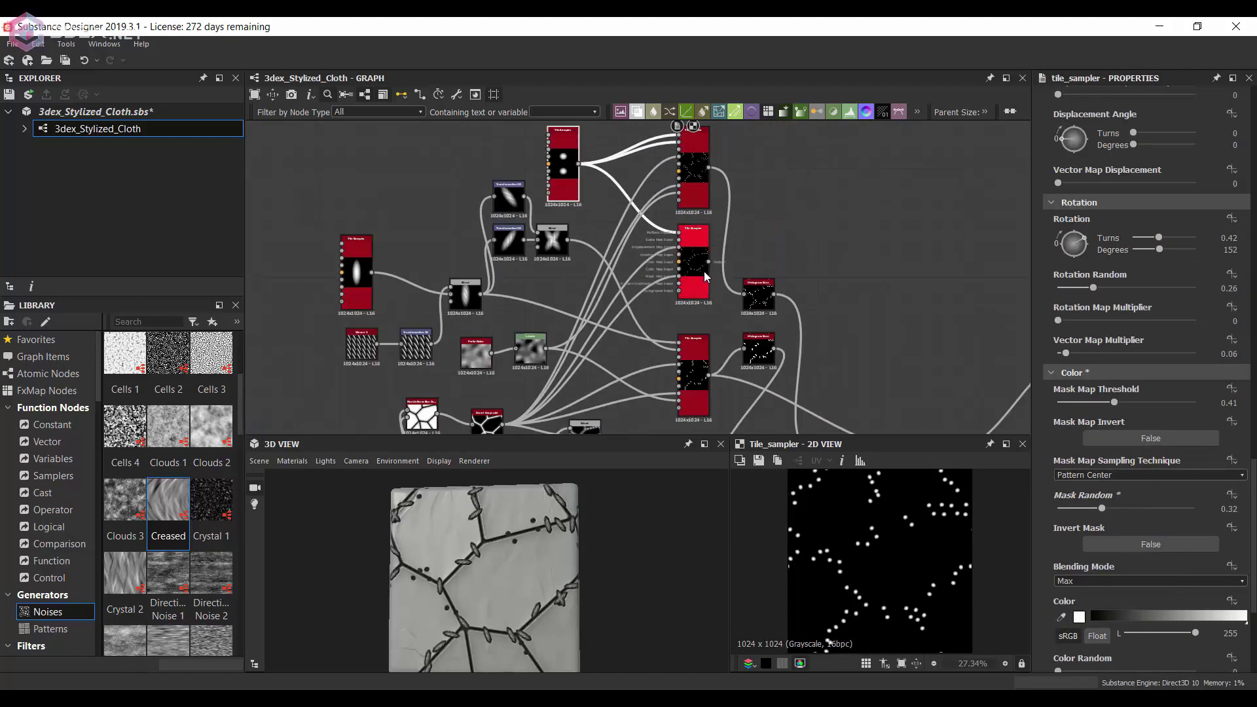
{"action": "scroll", "coordinate": [705, 271], "scroll_direction": "down", "scroll_amount": 2}
{"action": "scroll", "coordinate": [875, 331], "scroll_direction": "down", "scroll_amount": 2}
{"action": "left_click", "coordinate": [850, 313]}
{"action": "scroll", "coordinate": [850, 313], "scroll_direction": "up", "scroll_amount": 6}
Insert a Histogram Range node in front of the height output.
{"action": "middle_click_drag", "start_coordinate": [677, 300], "coordinate": [654, 286]}
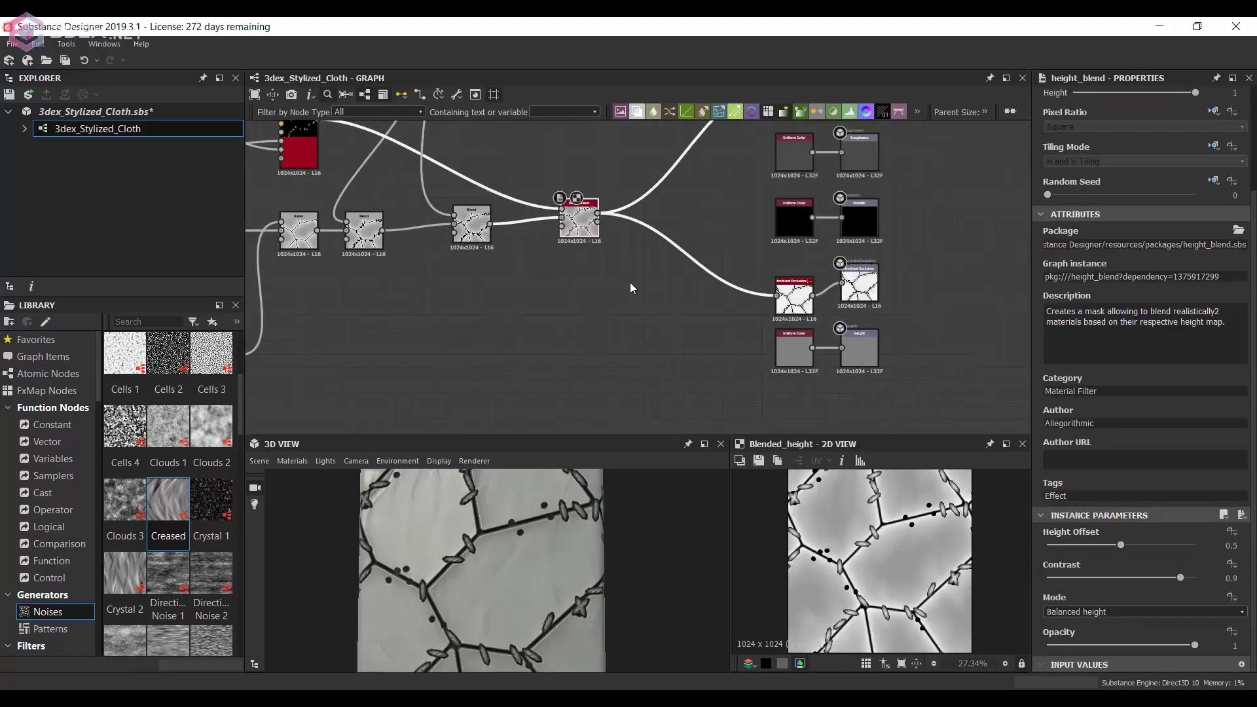
{"action": "key", "text": "space"}
{"action": "type", "text": "hist"}
{"action": "left_click", "coordinate": [693, 313]}
{"action": "scroll", "coordinate": [784, 367], "scroll_direction": "up", "scroll_amount": 2}
{"action": "left_click_drag", "start_coordinate": [783, 366], "coordinate": [681, 358]}
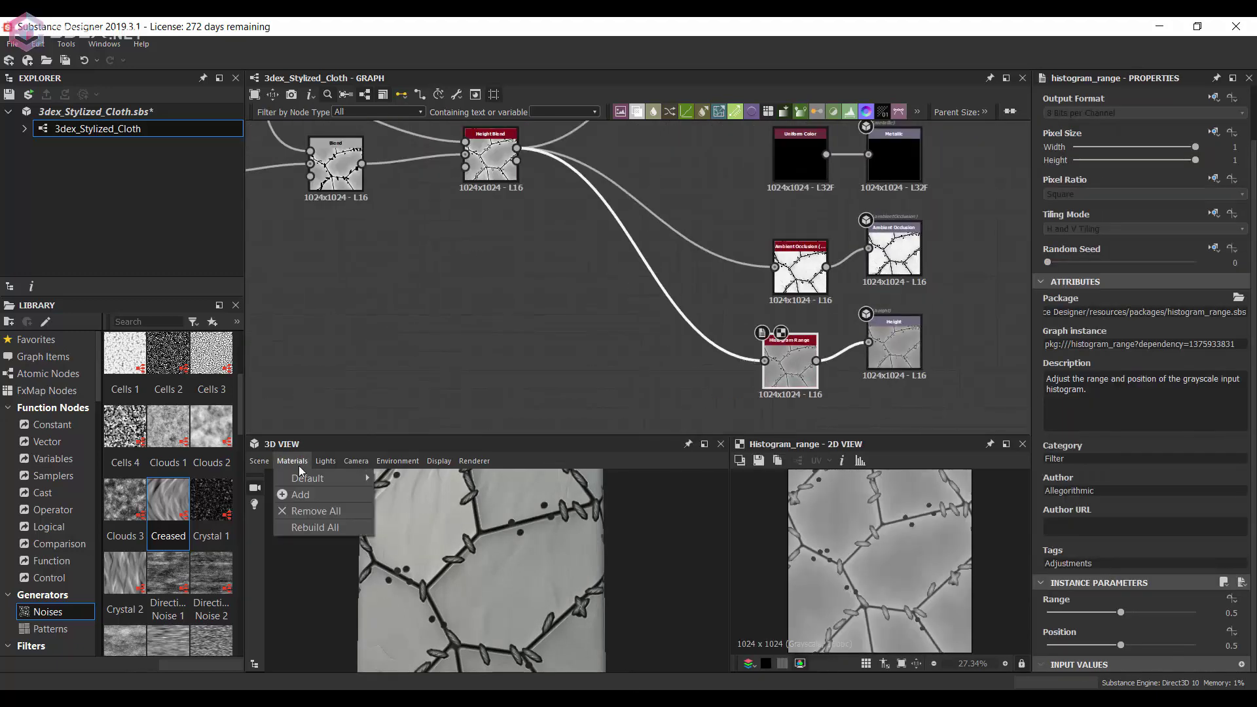
Switch the 3D preview to a tessellated material and tilt it to inspect the relief.
{"action": "mouse_move", "coordinate": [308, 478]}
{"action": "left_click", "coordinate": [720, 559]}
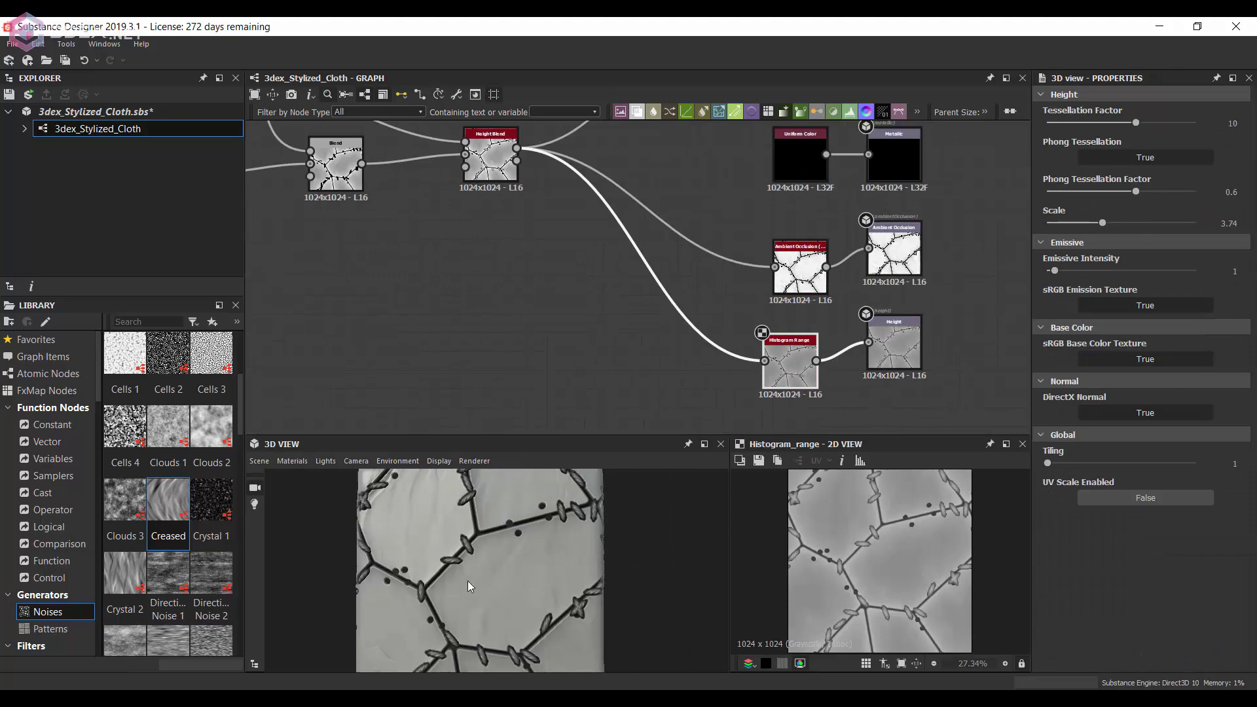
{"action": "mouse_move", "coordinate": [467, 584]}
{"action": "left_mouse_down"}
{"action": "mouse_move", "coordinate": [551, 548]}
{"action": "mouse_move", "coordinate": [528, 506]}
{"action": "left_mouse_up"}
{"action": "middle_click_drag", "start_coordinate": [581, 330], "coordinate": [734, 339]}
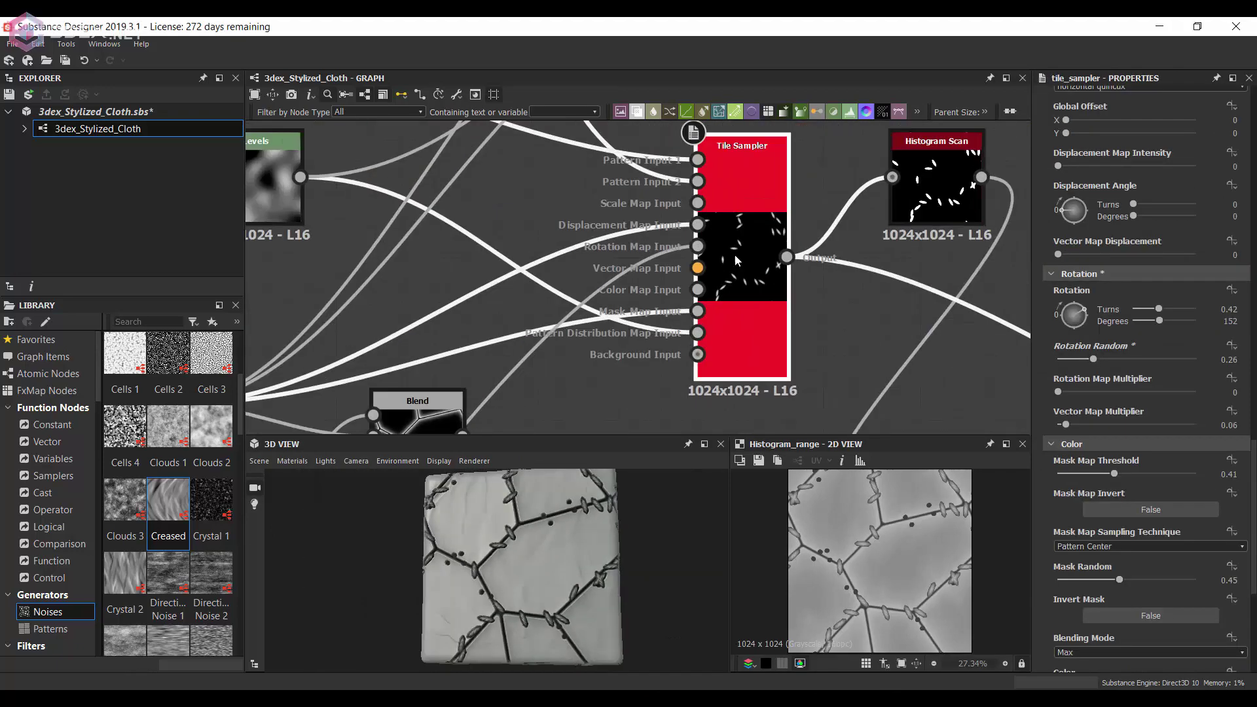
{"action": "scroll", "coordinate": [758, 152], "scroll_direction": "up", "scroll_amount": 5}
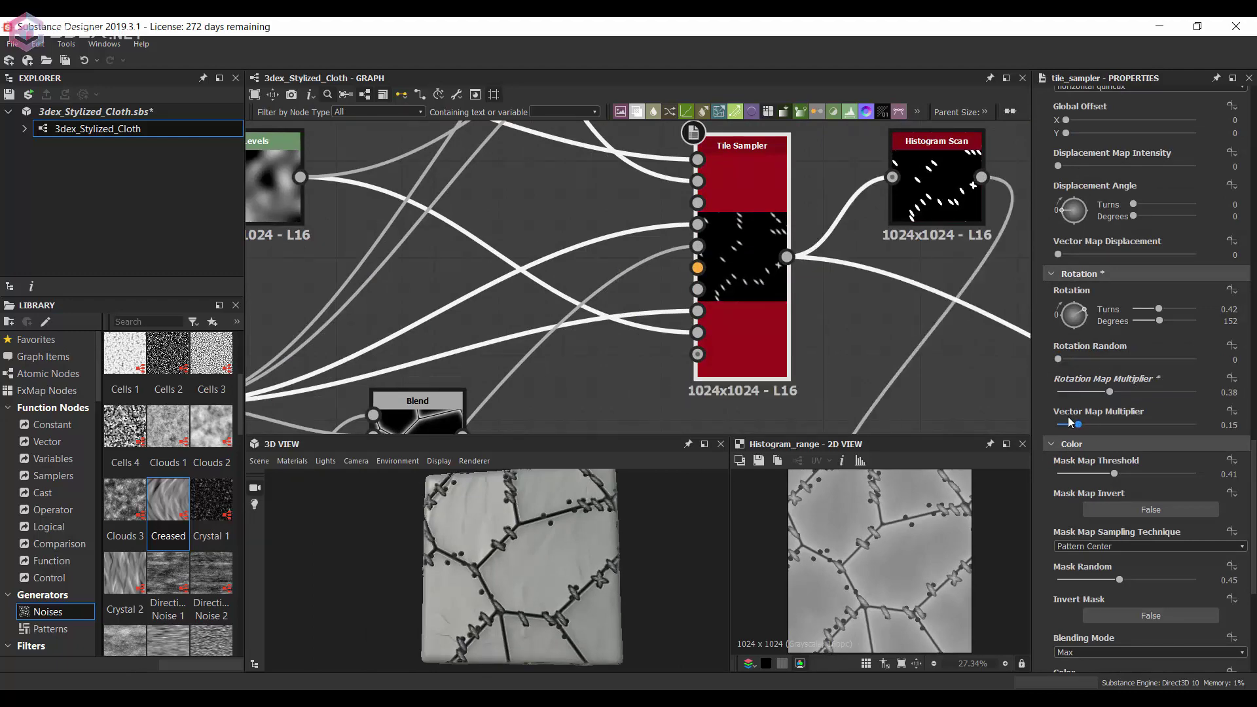
{"action": "scroll", "coordinate": [747, 239], "scroll_direction": "down", "scroll_amount": 5}
{"action": "middle_click_drag", "start_coordinate": [710, 143], "coordinate": [728, 182]}
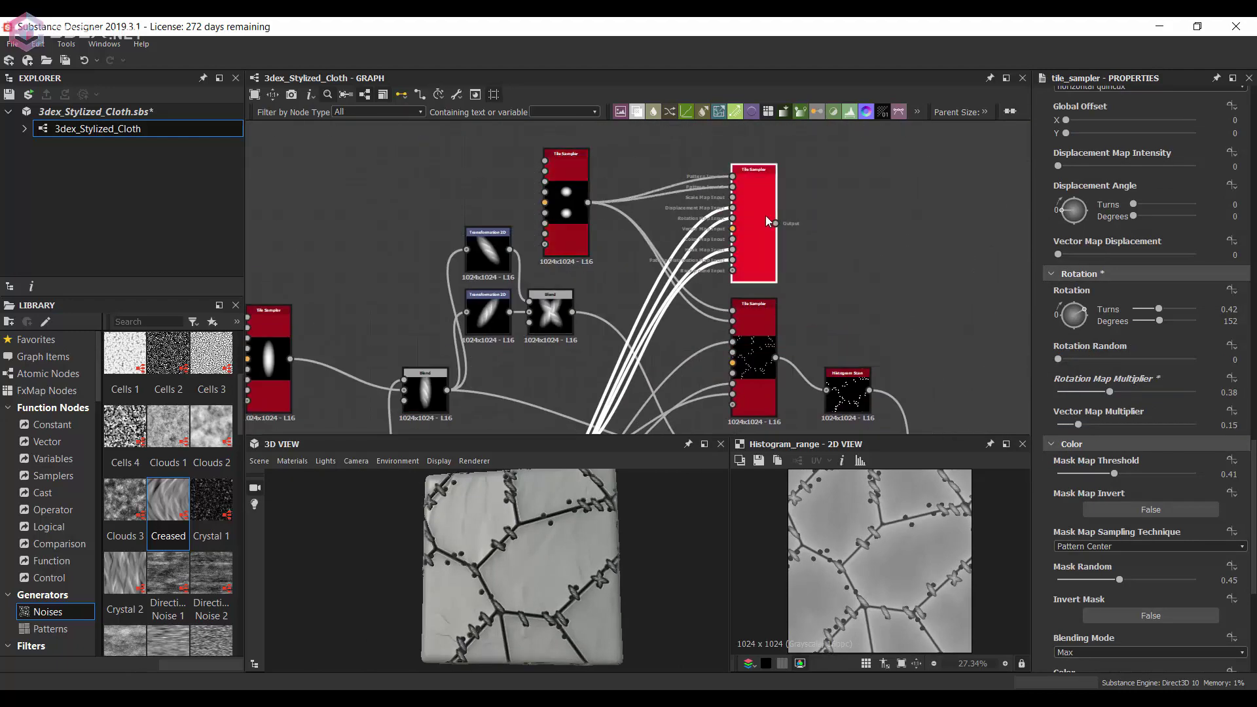
Set the stitch Tile Sampler: Rotation Map Multiplier 0.38, Vector Map Multiplier 0.15, Mask Random 0.36.
{"action": "middle_click_drag", "start_coordinate": [767, 244], "coordinate": [720, 261]}
{"action": "scroll", "coordinate": [1115, 482], "scroll_direction": "up", "scroll_amount": 5}
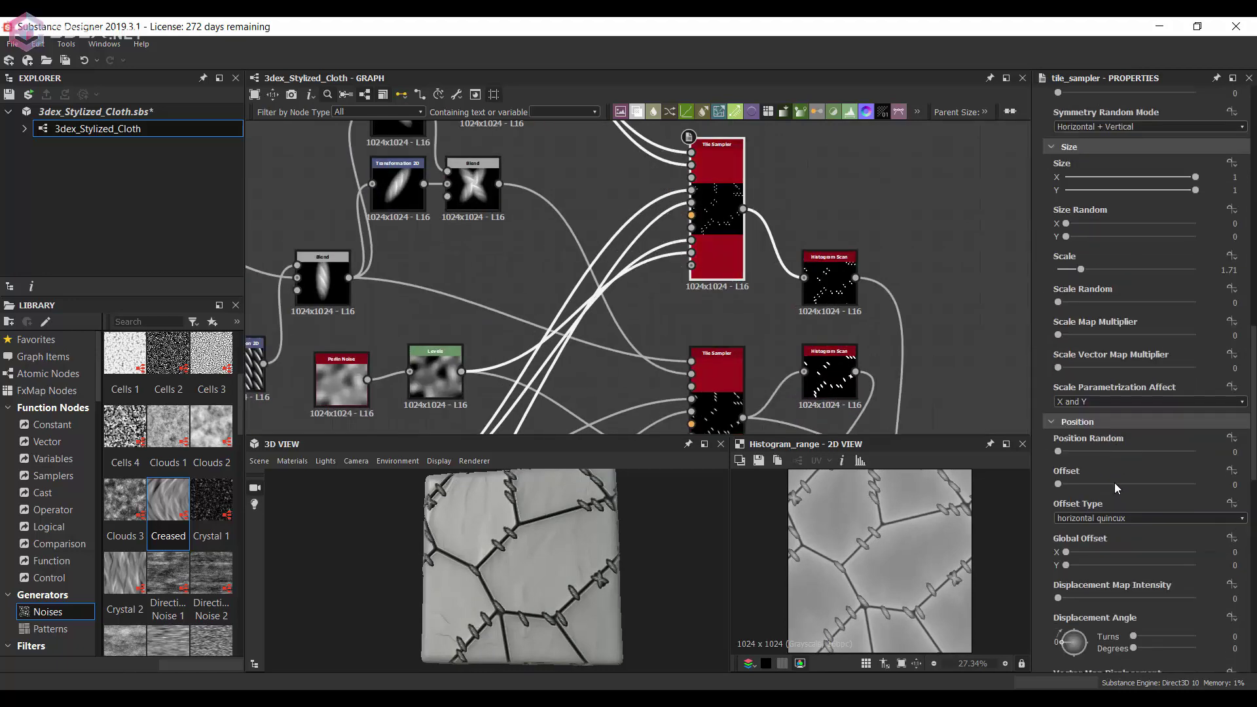
{"action": "scroll", "coordinate": [1115, 484], "scroll_direction": "down", "scroll_amount": 6}
{"action": "scroll", "coordinate": [720, 275], "scroll_direction": "down", "scroll_amount": 3}
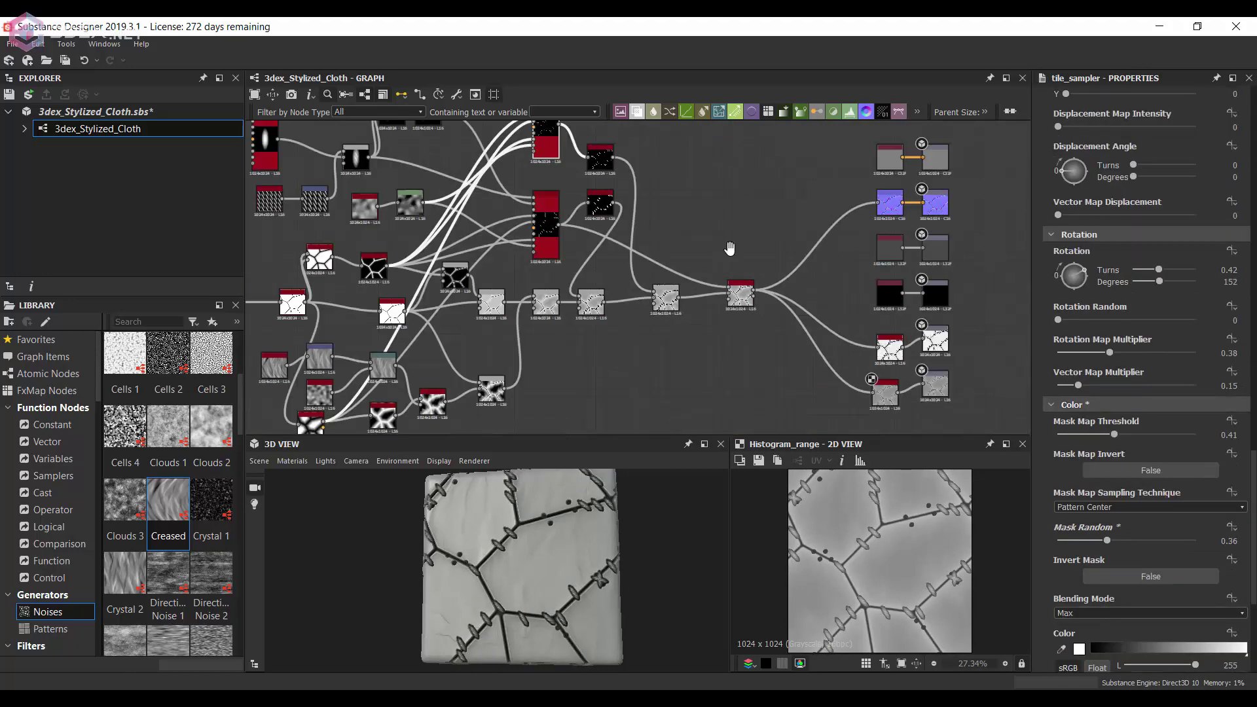
{"action": "left_click", "coordinate": [814, 278]}
Add a Flood Fill node near the Cells 4 and Edge Detect patch nodes.
{"action": "middle_click_drag", "start_coordinate": [655, 295], "coordinate": [728, 273]}
{"action": "left_click_drag", "start_coordinate": [571, 528], "coordinate": [498, 547]}
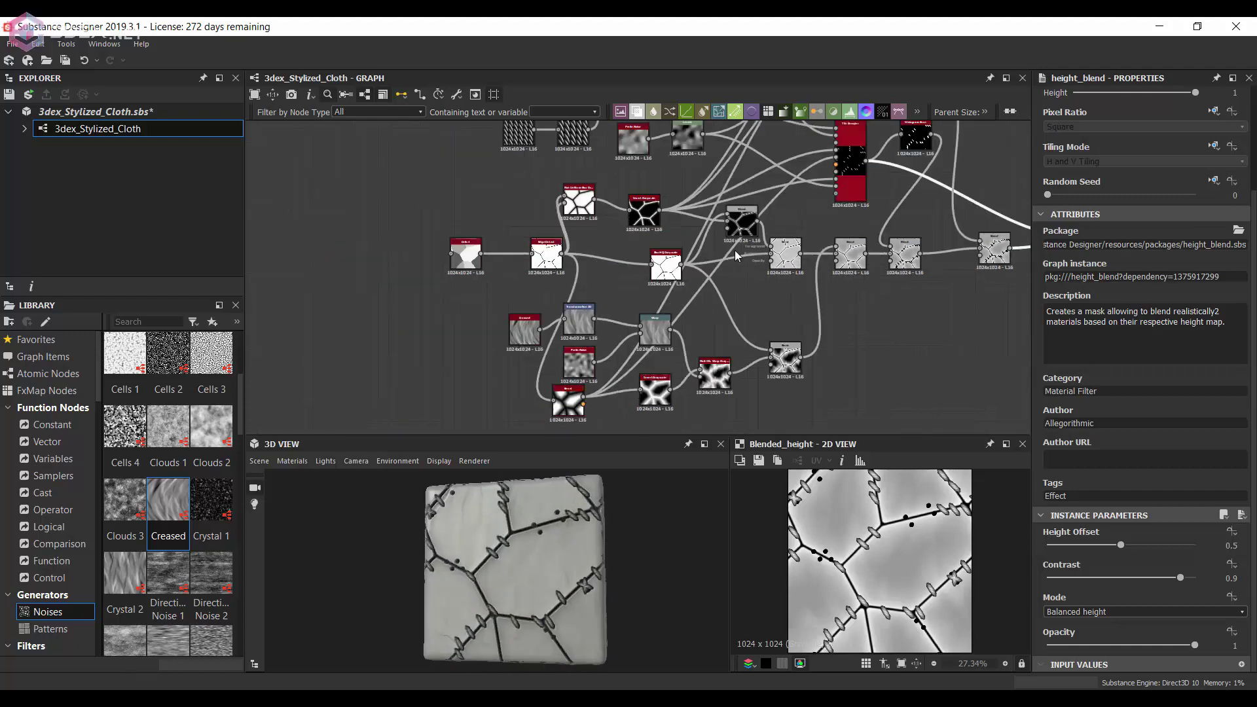
{"action": "scroll", "coordinate": [469, 326], "scroll_direction": "up", "scroll_amount": 3}
{"action": "key", "text": "space"}
{"action": "type", "text": "flood"}
{"action": "key", "text": "Return"}
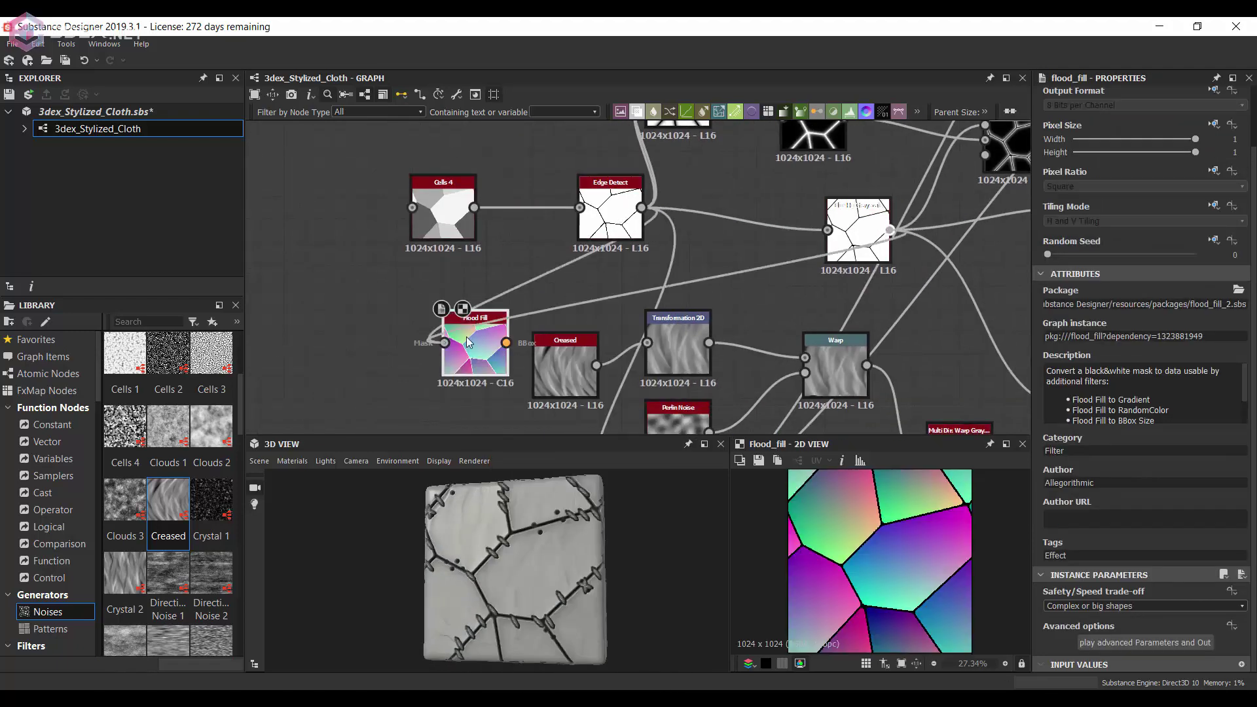
Add a Flood Fill to Gradient after Flood Fill with Angle Variation 0.68.
{"action": "scroll", "coordinate": [527, 270], "scroll_direction": "down", "scroll_amount": 2}
{"action": "mouse_move", "coordinate": [471, 334]}
{"action": "left_mouse_down"}
{"action": "mouse_move", "coordinate": [528, 270]}
{"action": "mouse_move", "coordinate": [642, 321]}
{"action": "mouse_move", "coordinate": [818, 295]}
{"action": "mouse_move", "coordinate": [669, 367]}
{"action": "left_mouse_up"}
{"action": "scroll", "coordinate": [589, 295], "scroll_direction": "up", "scroll_amount": 1}
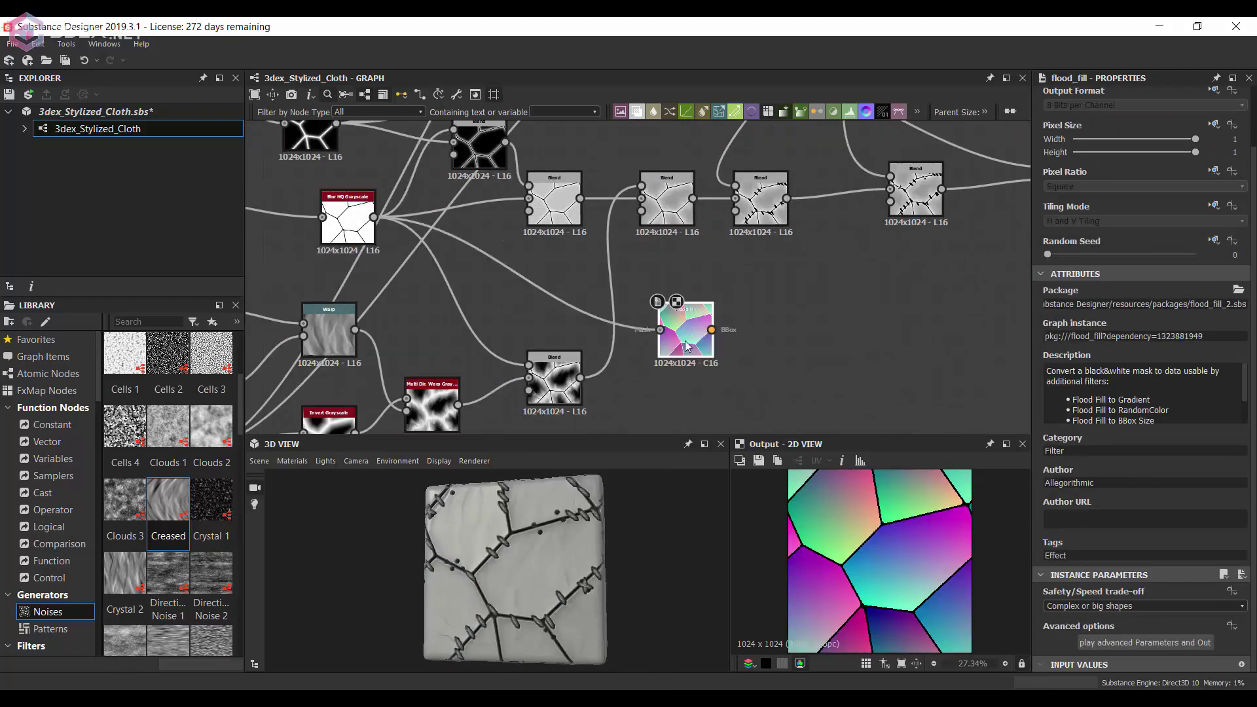
{"action": "key", "text": "space"}
{"action": "type", "text": "fl"}
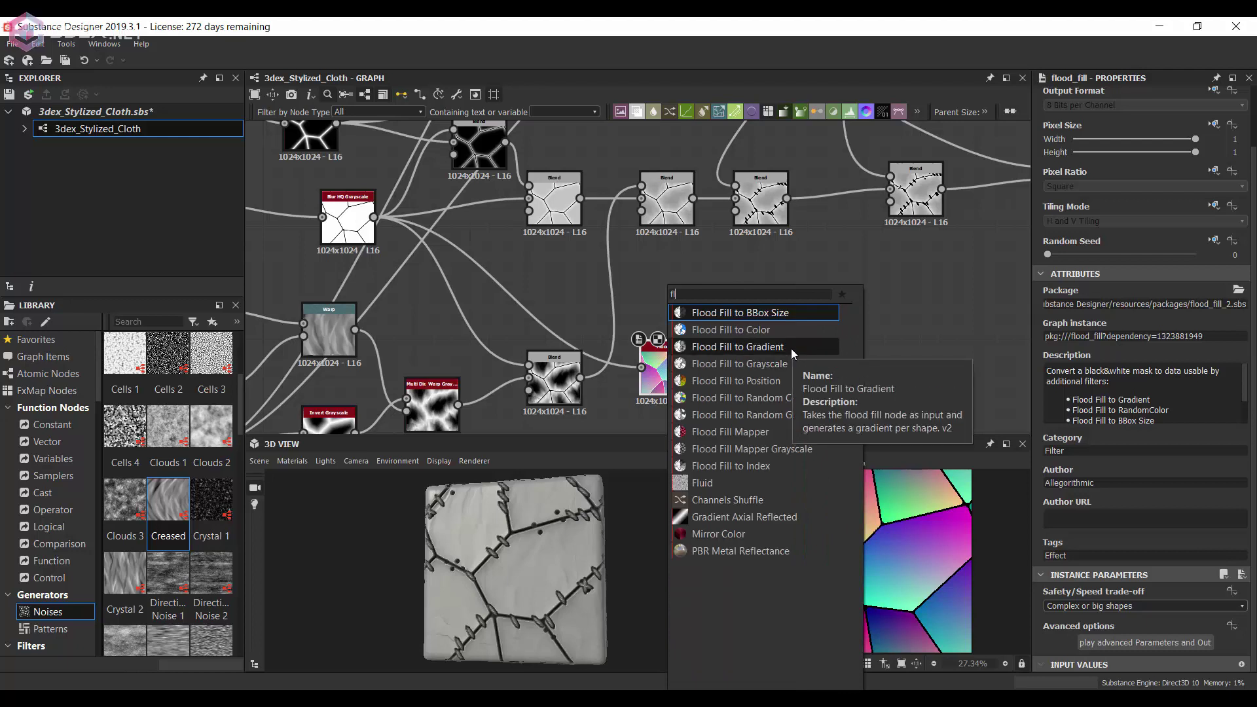
{"action": "left_click", "coordinate": [791, 349]}
{"action": "scroll", "coordinate": [1113, 393], "scroll_direction": "down", "scroll_amount": 3}
{"action": "left_click_drag", "start_coordinate": [1074, 507], "coordinate": [1148, 515]}
{"action": "middle_click_drag", "start_coordinate": [761, 211], "coordinate": [771, 239]}
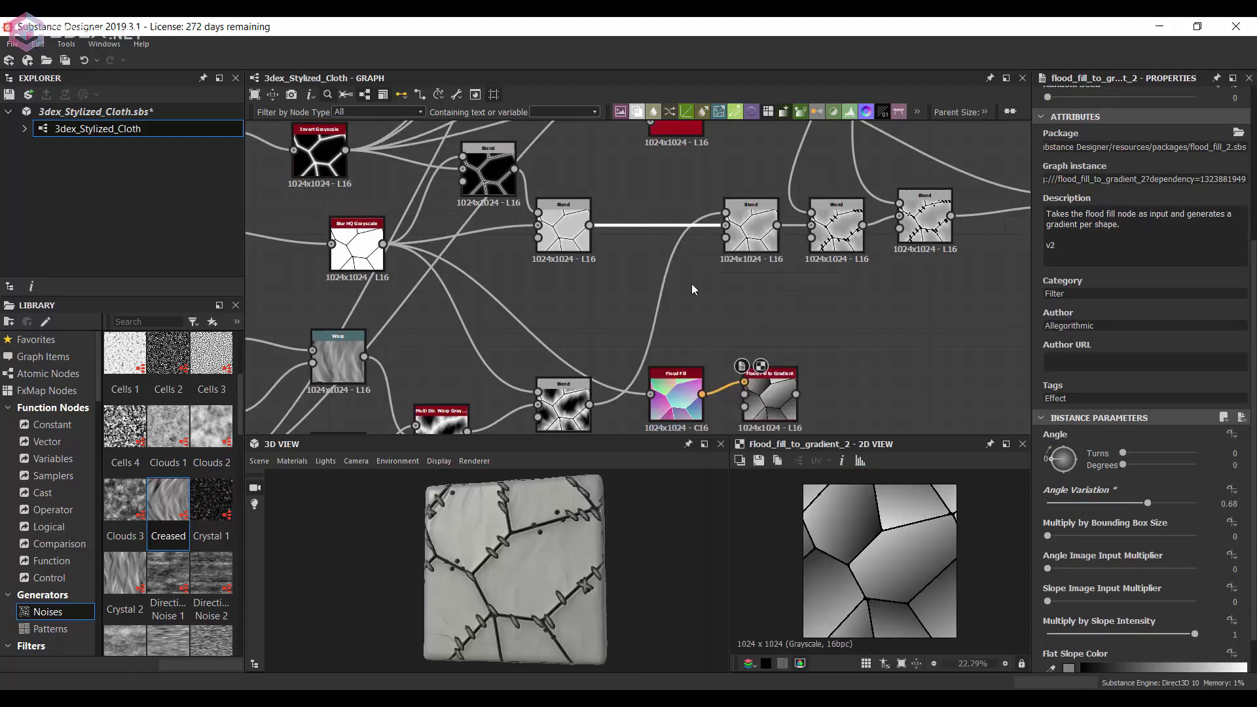
Insert a Multiply Blend between the two blends with opacity 0.28.
{"action": "left_click", "coordinate": [1144, 404]}
{"action": "left_click", "coordinate": [1080, 432]}
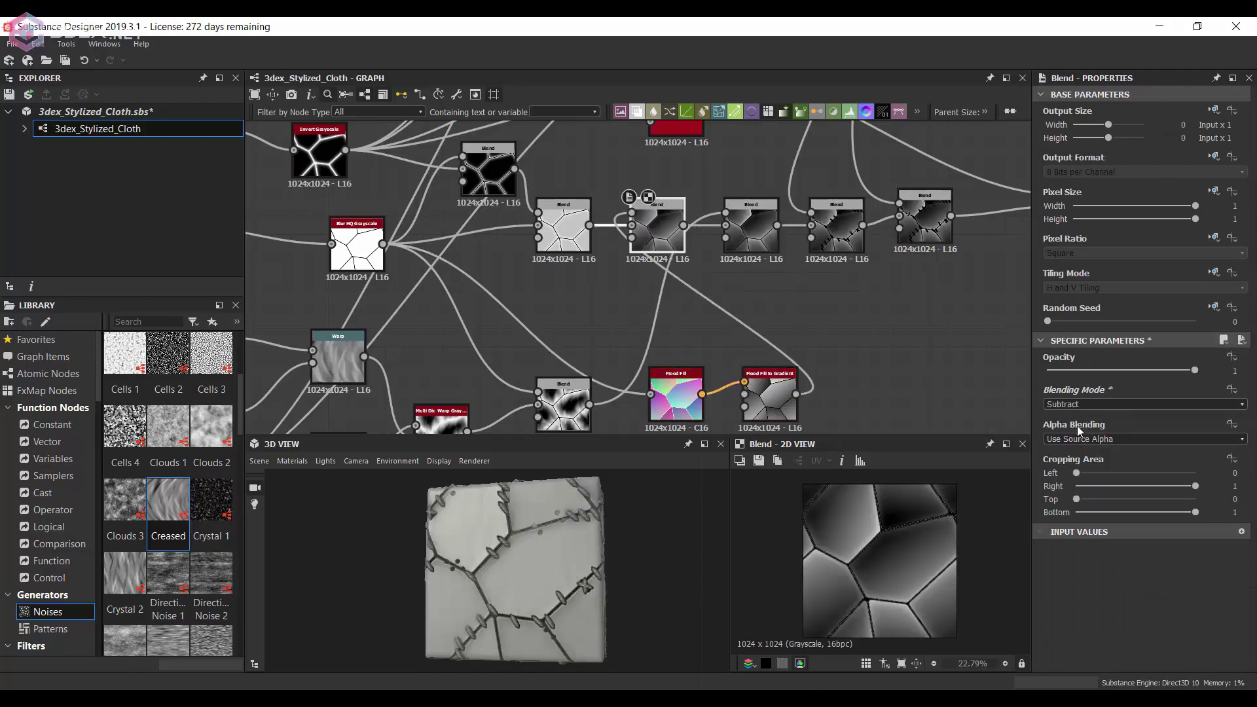
{"action": "left_click", "coordinate": [1080, 404]}
{"action": "left_click", "coordinate": [1081, 445]}
{"action": "left_click_drag", "start_coordinate": [1195, 370], "coordinate": [1113, 371]}
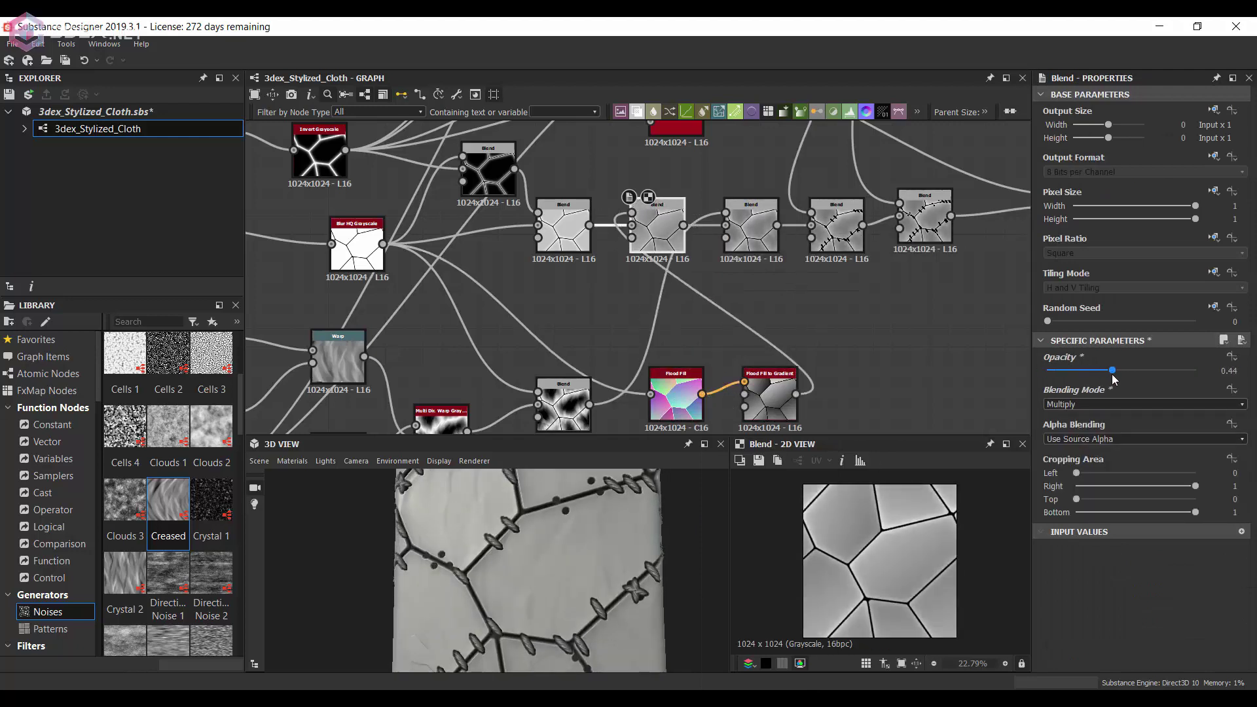
{"action": "left_click", "coordinate": [1080, 405]}
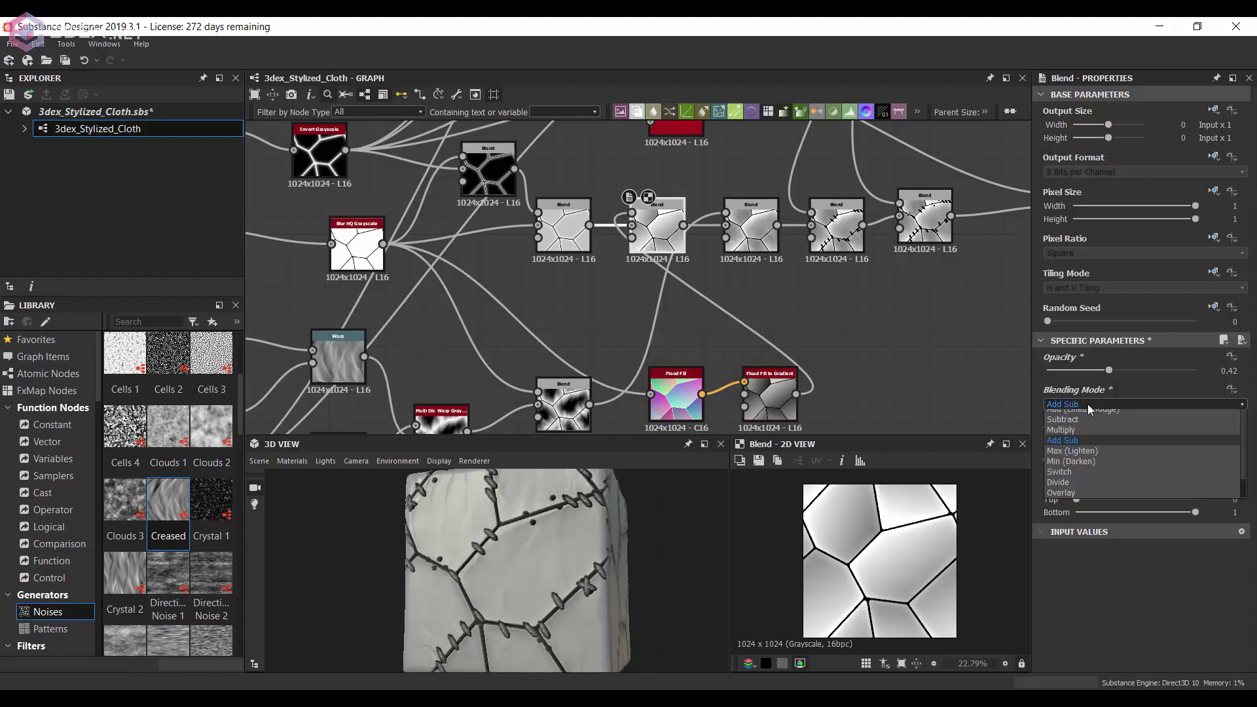
{"action": "left_click", "coordinate": [1078, 465]}
{"action": "left_click", "coordinate": [1080, 404]}
{"action": "left_click", "coordinate": [1081, 445]}
{"action": "left_click_drag", "start_coordinate": [1108, 371], "coordinate": [1089, 372]}
{"action": "middle_click_drag", "start_coordinate": [891, 340], "coordinate": [721, 274]}
{"action": "key", "text": "space"}
Add Flood Fill to Color and Flood Fill to Random Color nodes fed by the gradient output.
{"action": "type", "text": "floo"}
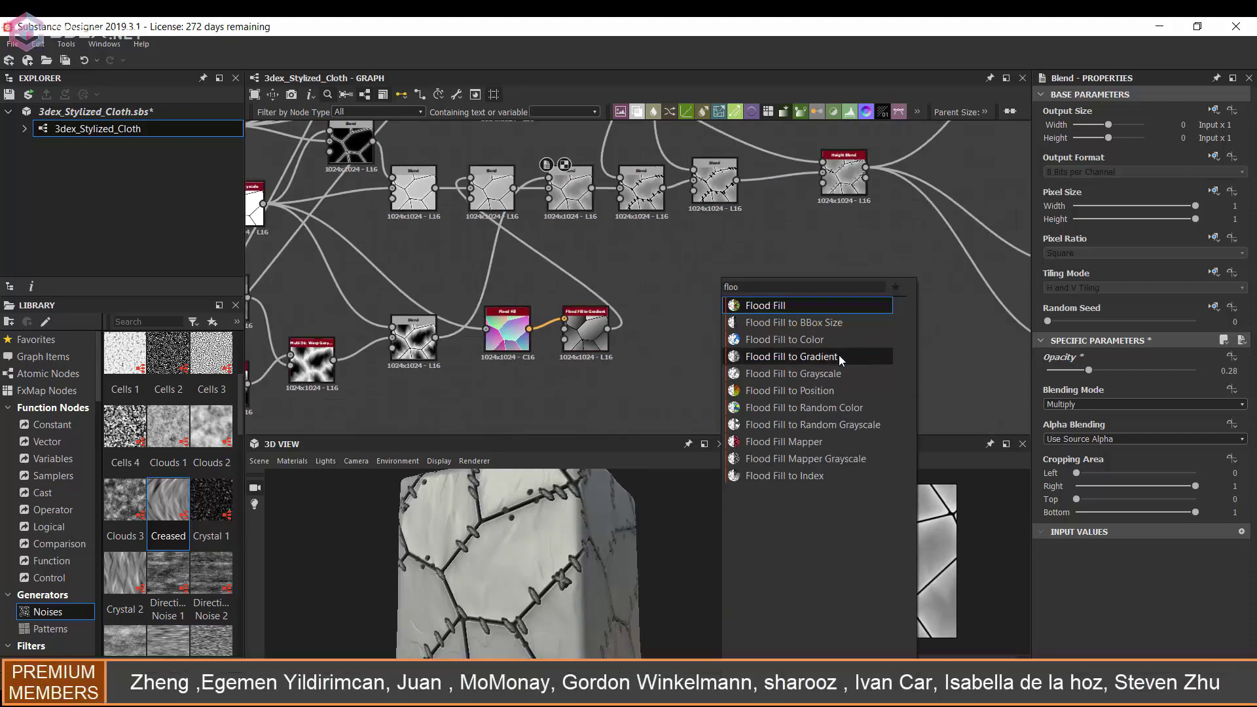
{"action": "left_click", "coordinate": [833, 348]}
{"action": "key", "text": "space"}
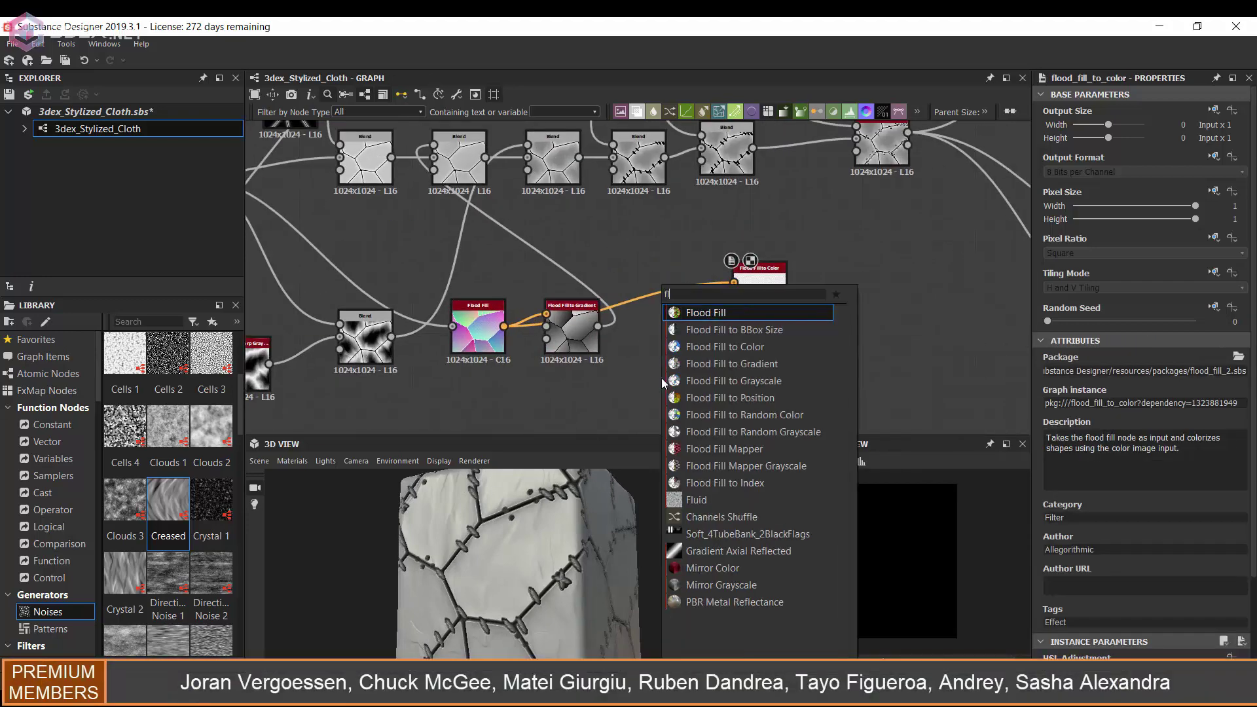
{"action": "left_click", "coordinate": [727, 437]}
{"action": "left_click_drag", "start_coordinate": [609, 328], "coordinate": [658, 393]}
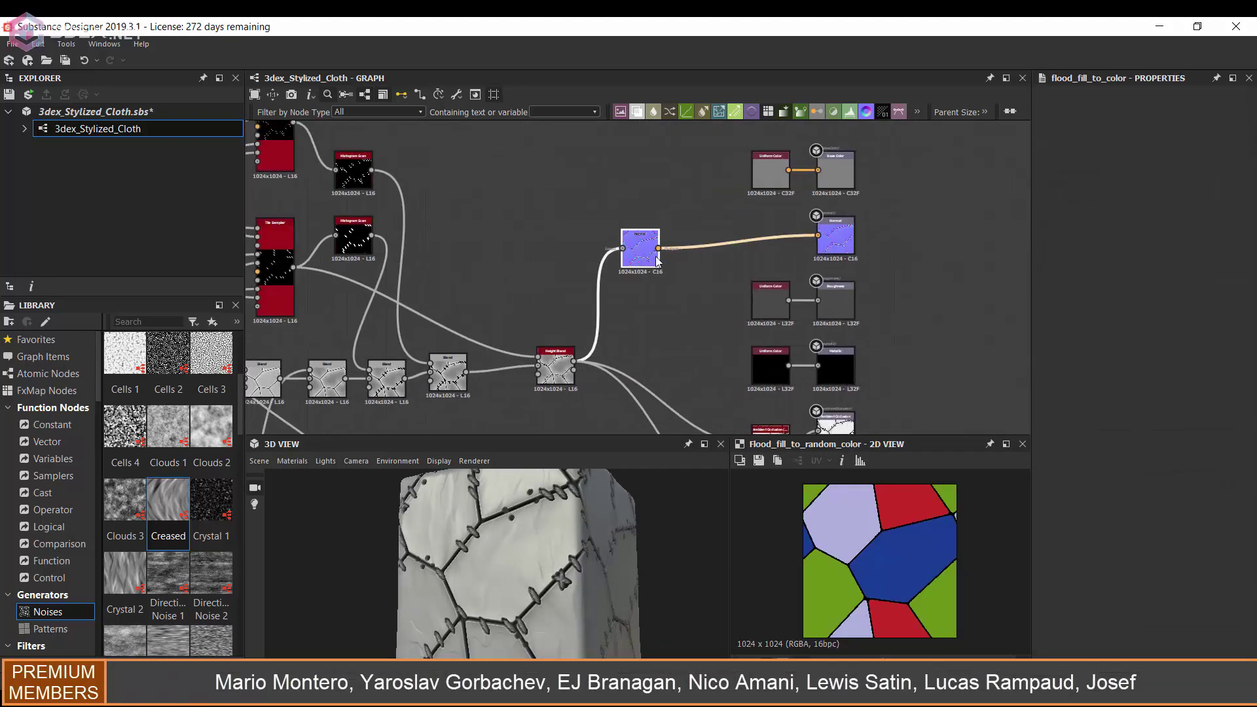
{"action": "double_click", "coordinate": [563, 376]}
Add a Curvature Smooth node driven by the Normal output.
{"action": "left_click_drag", "start_coordinate": [658, 248], "coordinate": [699, 226]}
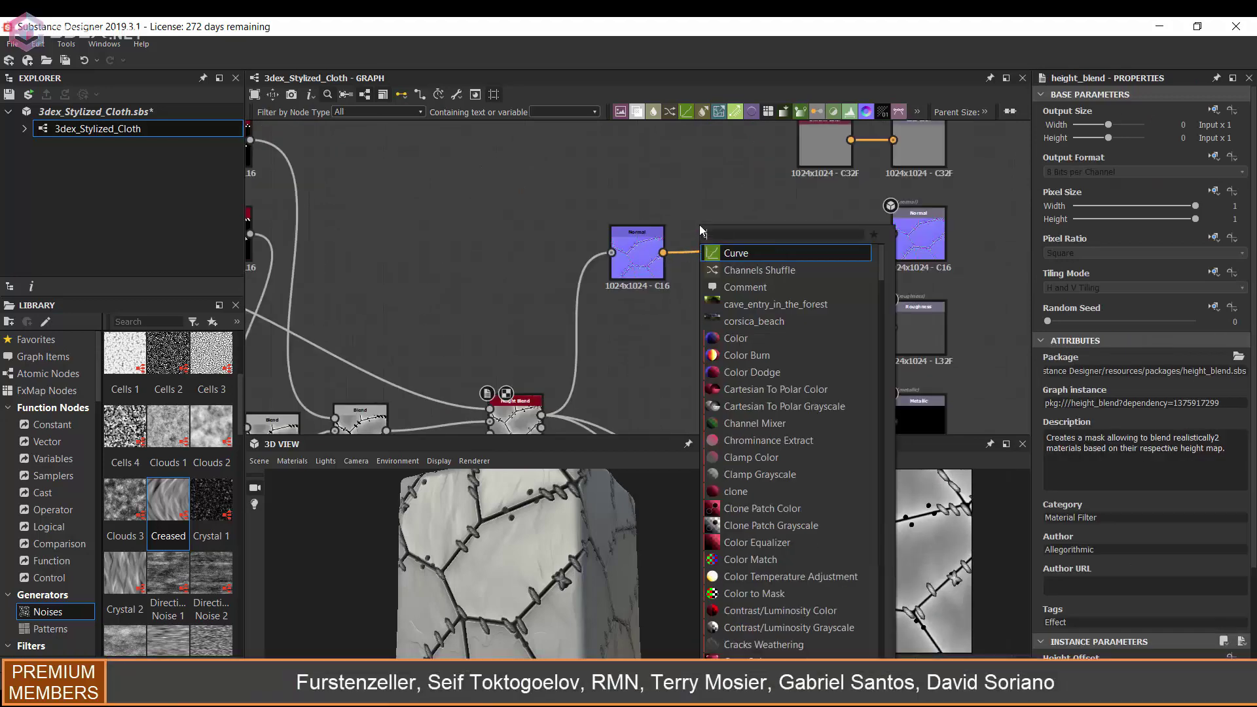
{"action": "left_click", "coordinate": [727, 253]}
{"action": "scroll", "coordinate": [663, 221], "scroll_direction": "up", "scroll_amount": 3}
{"action": "left_click", "coordinate": [721, 138]}
{"action": "left_click", "coordinate": [629, 226]}
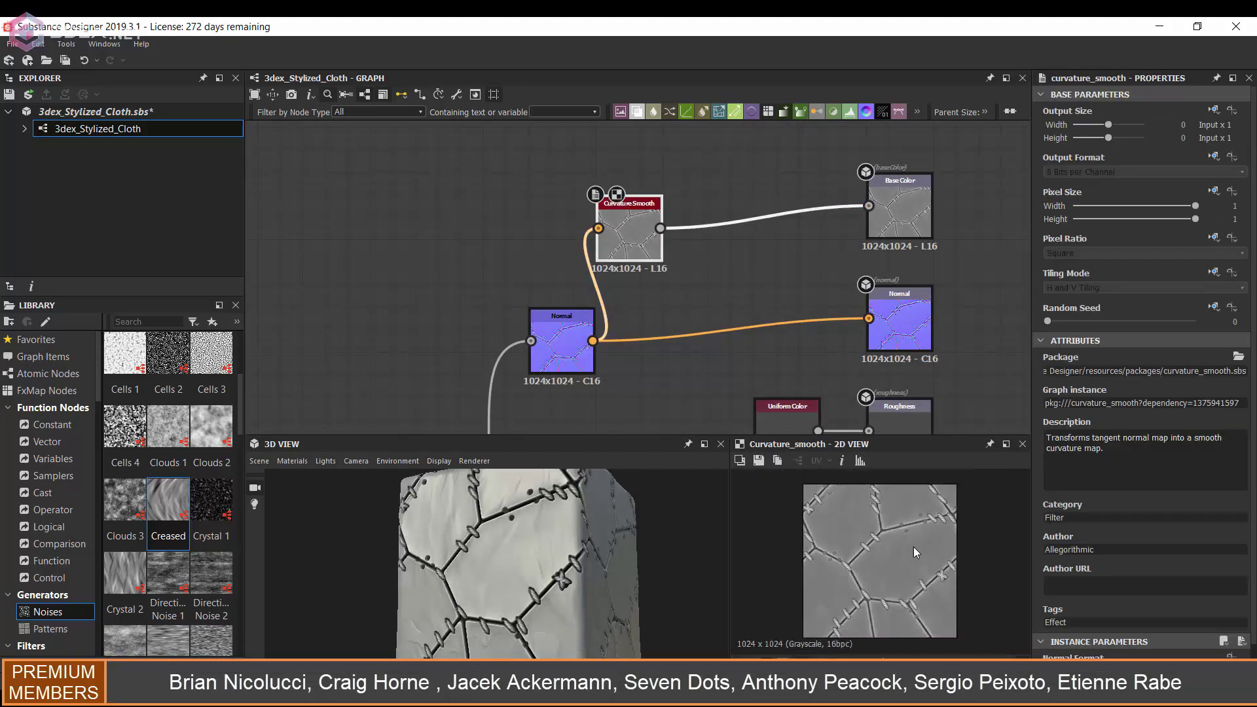
{"action": "scroll", "coordinate": [692, 241], "scroll_direction": "down", "scroll_amount": 2}
{"action": "scroll", "coordinate": [725, 250], "scroll_direction": "up", "scroll_amount": 1}
{"action": "right_click", "coordinate": [726, 250]}
{"action": "key", "text": "Escape"}
Insert a Gradient Map after Curvature Smooth and a Blend node before Base Color.
{"action": "key", "text": "space"}
{"action": "type", "text": "grad"}
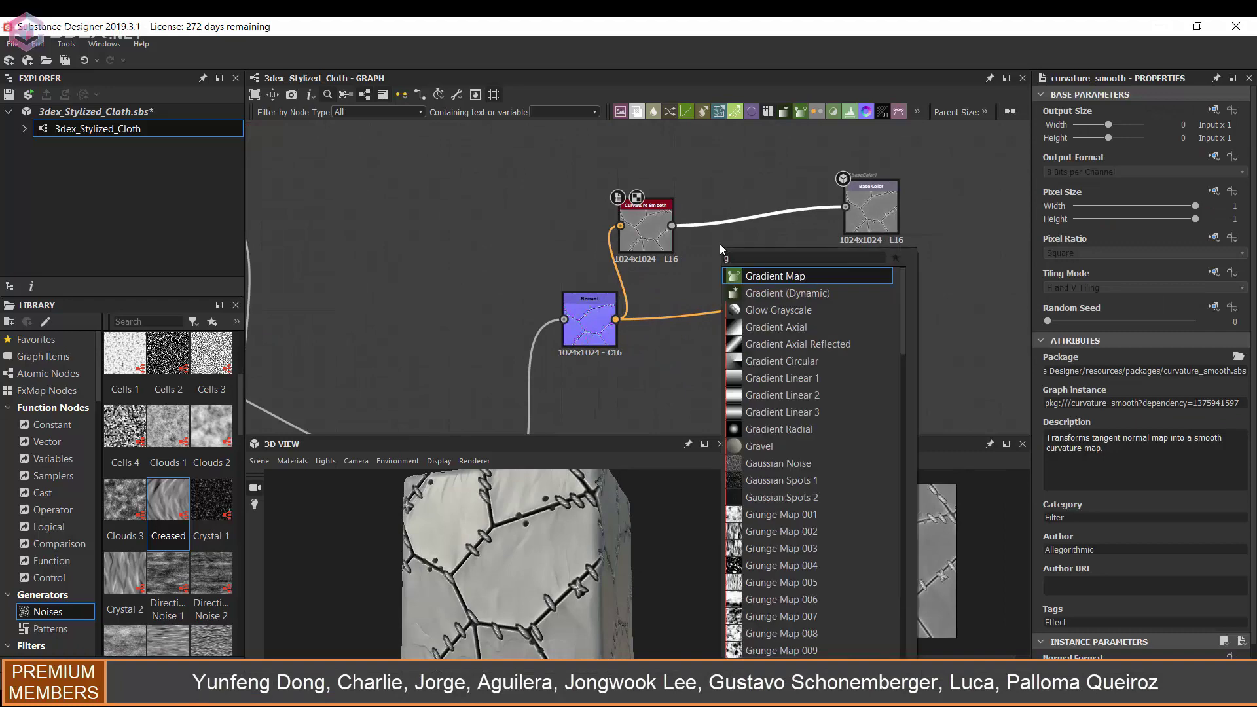
{"action": "key", "text": "Return"}
{"action": "scroll", "coordinate": [721, 243], "scroll_direction": "down", "scroll_amount": 2}
{"action": "scroll", "coordinate": [718, 228], "scroll_direction": "up", "scroll_amount": 2}
{"action": "scroll", "coordinate": [718, 228], "scroll_direction": "up", "scroll_amount": 1}
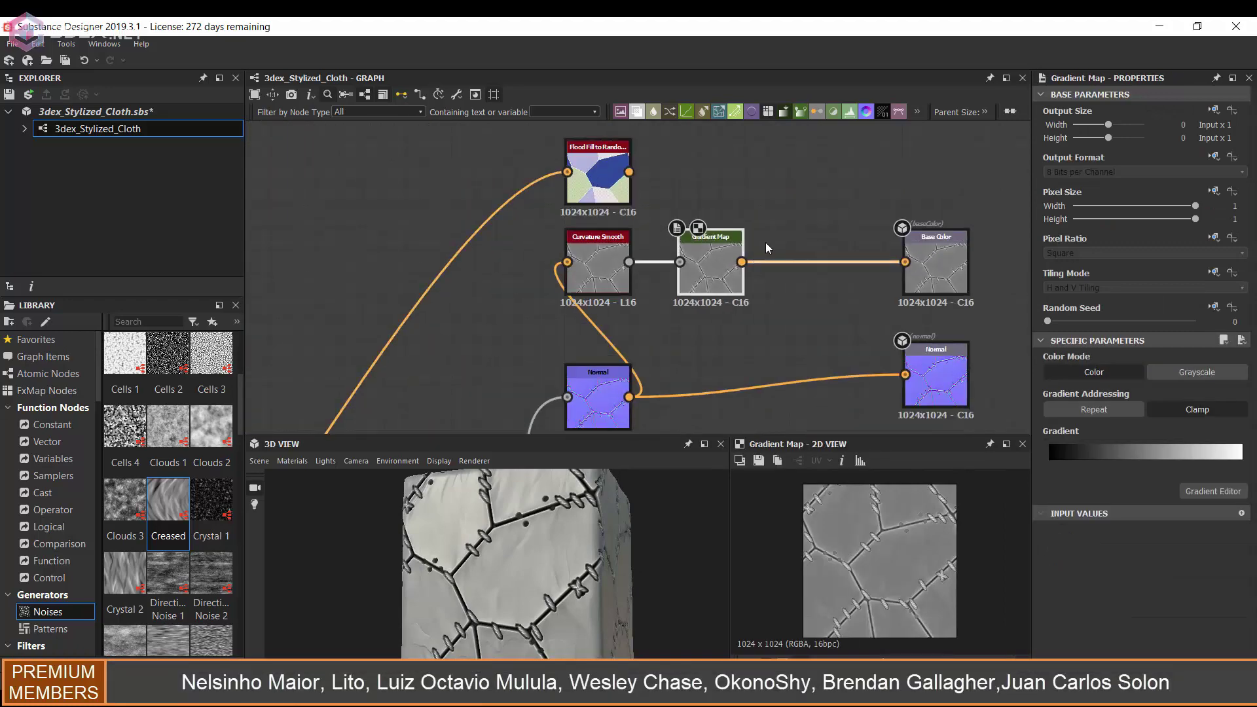
{"action": "key", "text": "space"}
{"action": "type", "text": "blend"}
{"action": "key", "text": "Return"}
Set the Gradient Map colours from dark red to tan brown.
{"action": "left_click", "coordinate": [1213, 491]}
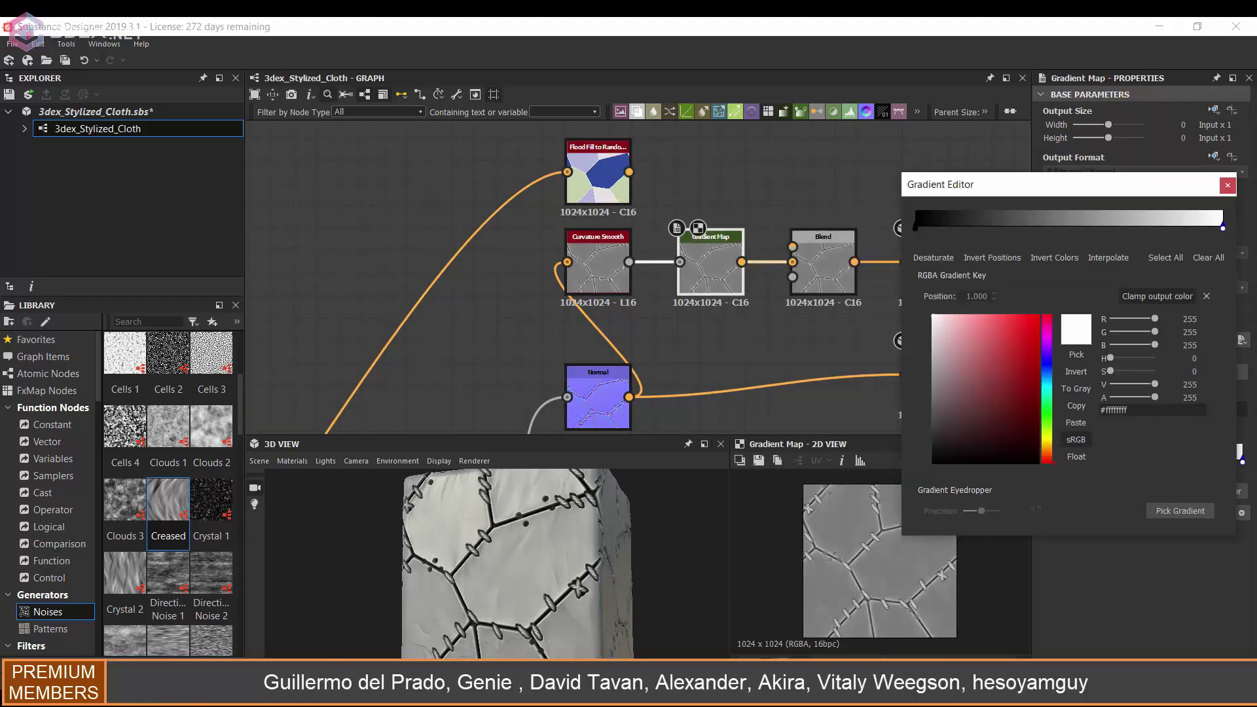
{"action": "left_click", "coordinate": [965, 386]}
{"action": "left_click", "coordinate": [1048, 452]}
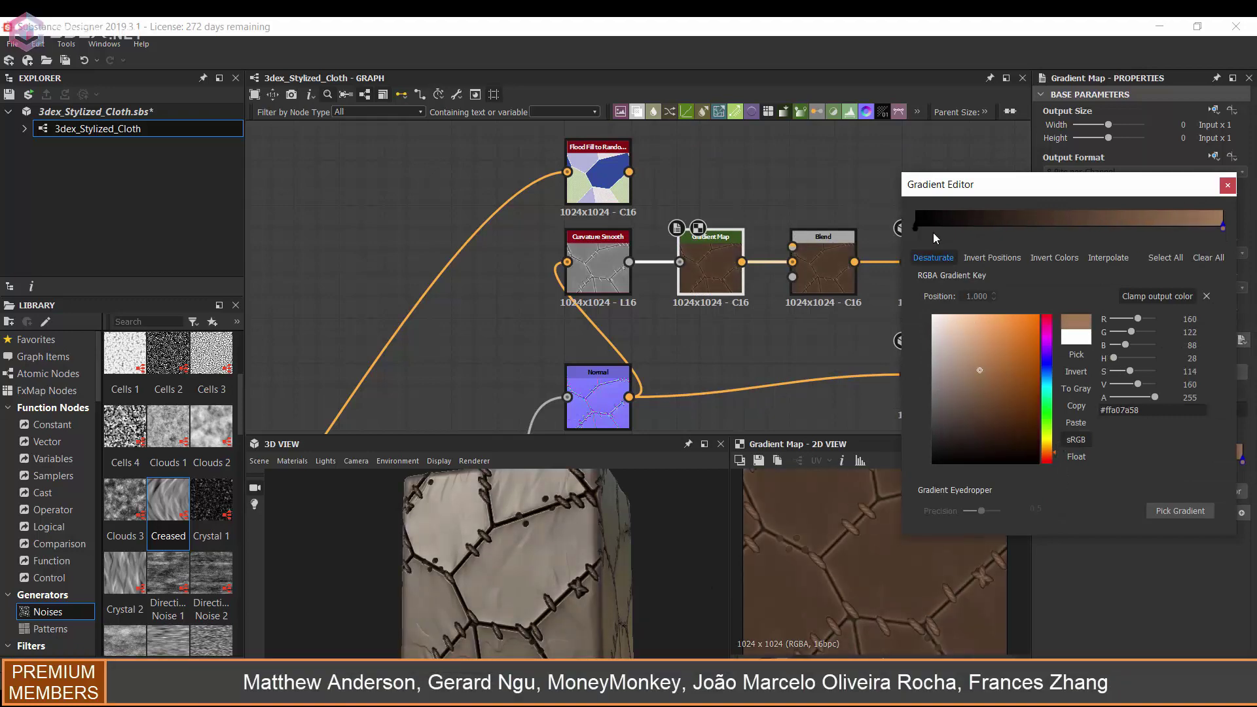
{"action": "left_click", "coordinate": [916, 228]}
{"action": "left_click", "coordinate": [1228, 185]}
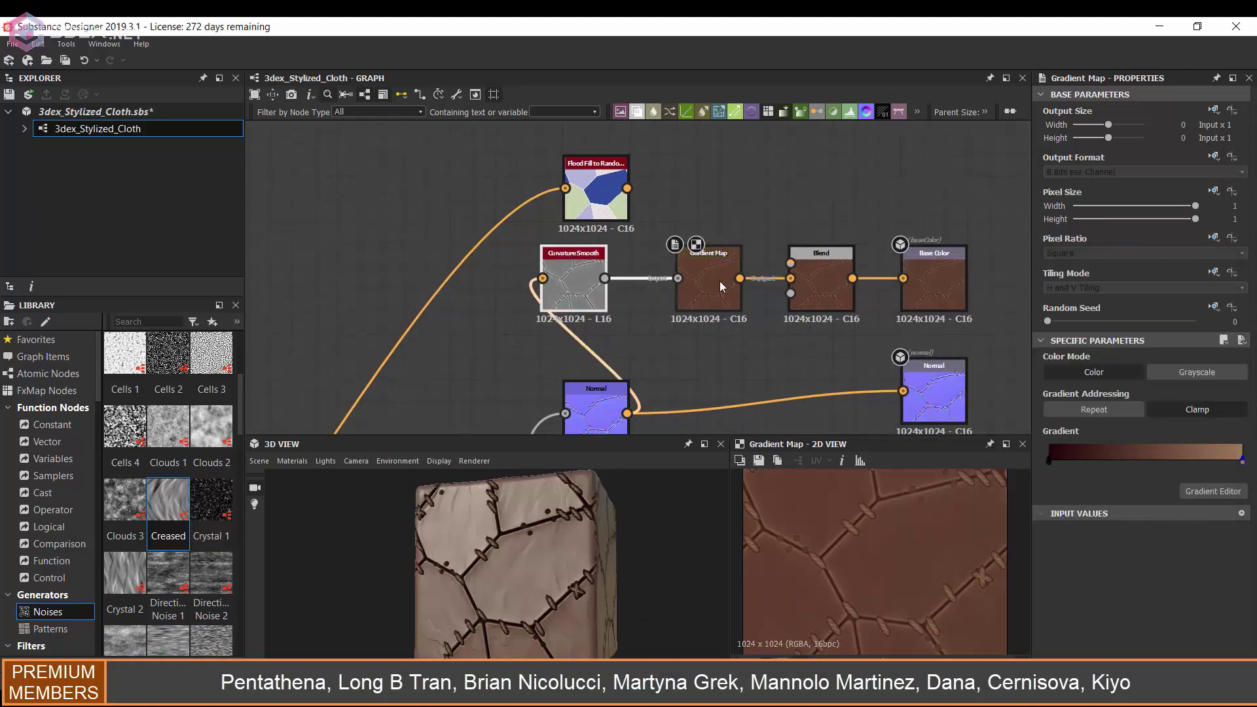
Duplicate the Gradient Map after Flood Fill to Random Color, with a pale orange right key.
{"action": "key", "text": "ctrl+d"}
{"action": "left_click_drag", "start_coordinate": [689, 255], "coordinate": [722, 224]}
{"action": "left_click", "coordinate": [1213, 491]}
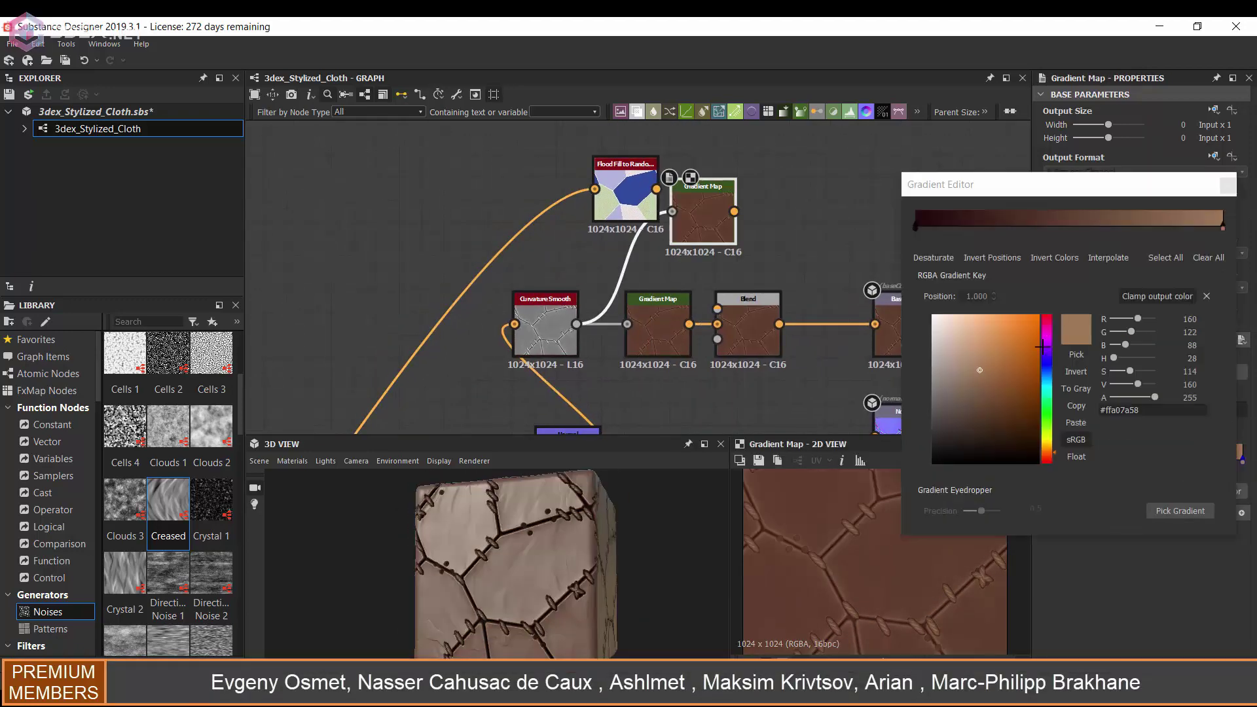
{"action": "left_click_drag", "start_coordinate": [980, 370], "coordinate": [1022, 324]}
{"action": "left_click", "coordinate": [760, 229]}
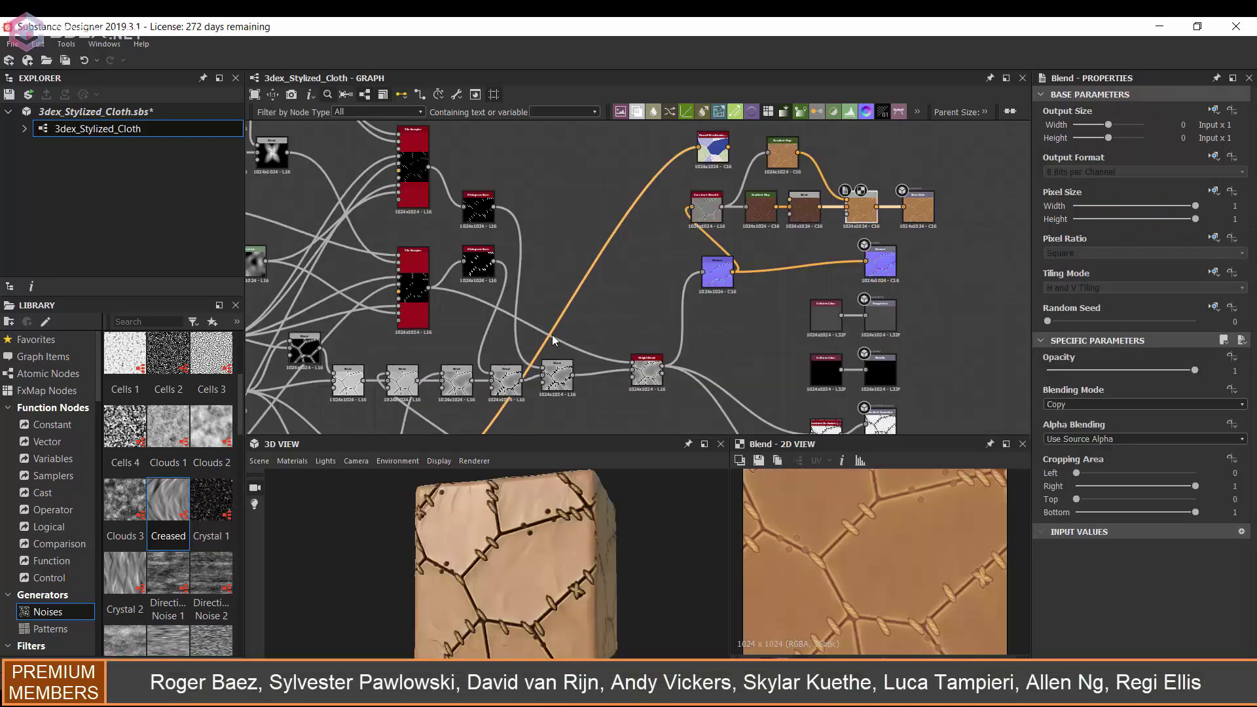
Inspect the blend results and raise the Normal intensity to 10.6.
{"action": "double_click", "coordinate": [647, 371]}
{"action": "scroll", "coordinate": [556, 373], "scroll_direction": "up", "scroll_amount": 2}
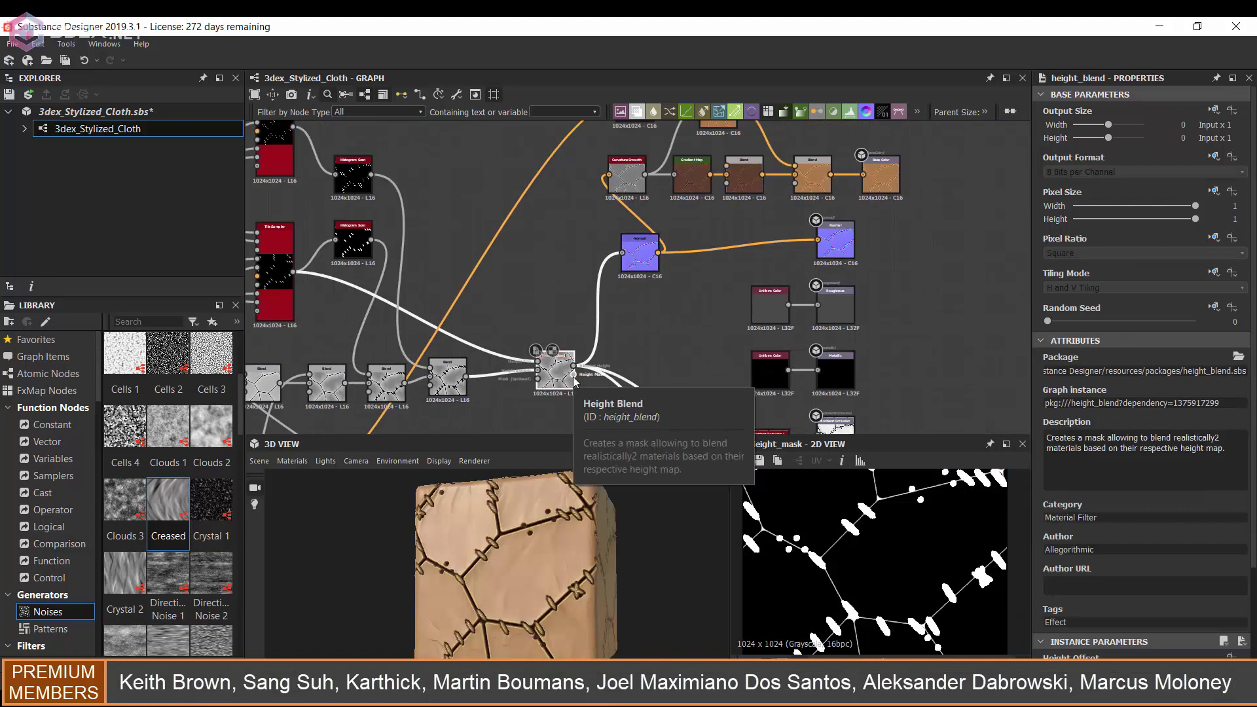
{"action": "double_click", "coordinate": [818, 178]}
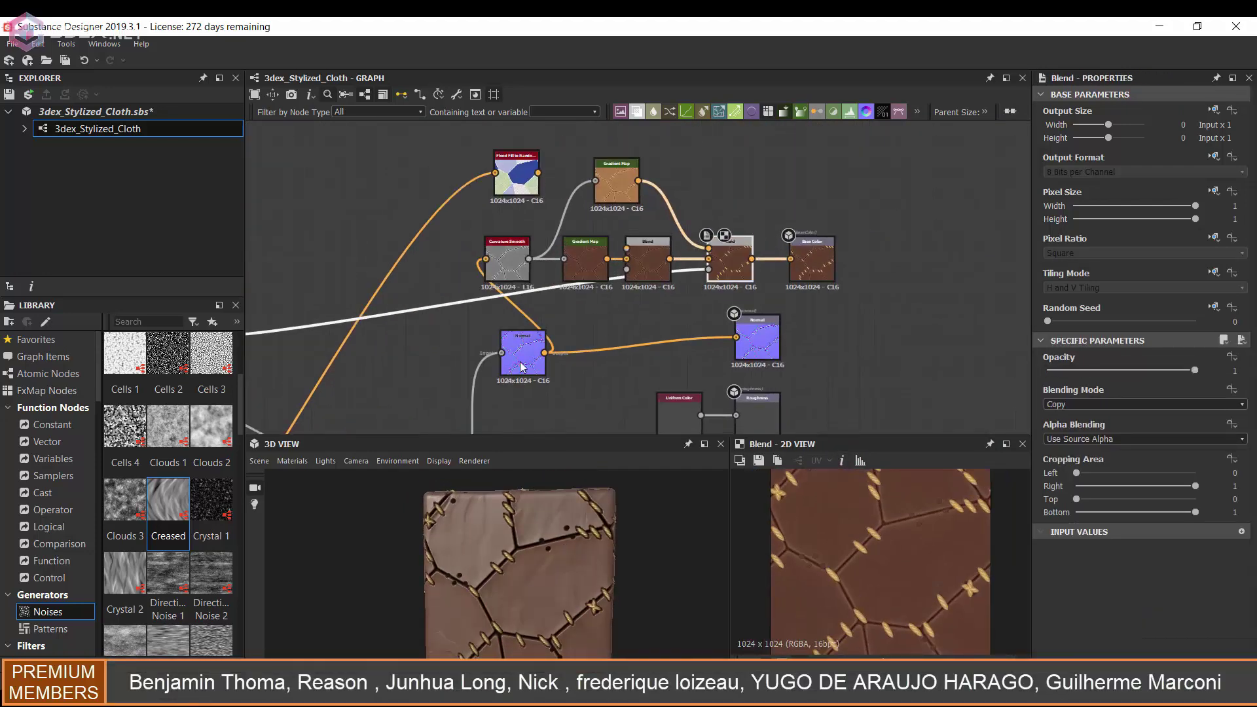
{"action": "double_click", "coordinate": [452, 330]}
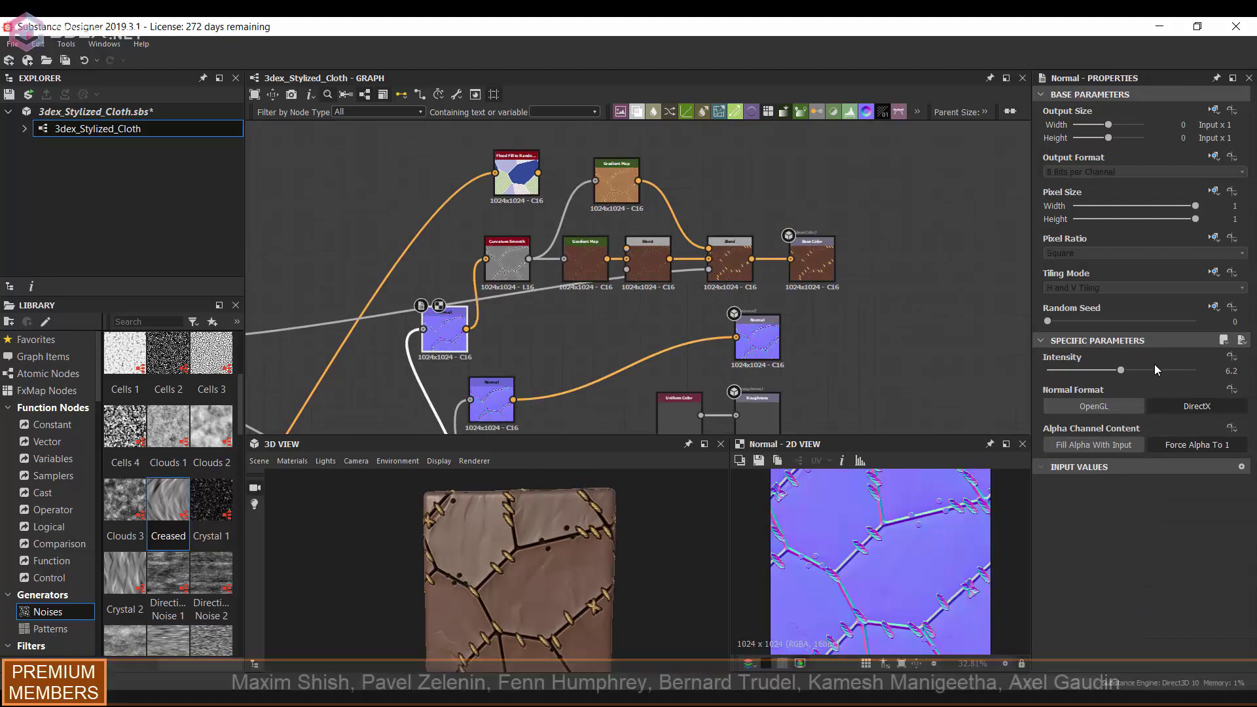
{"action": "left_click_drag", "start_coordinate": [1121, 371], "coordinate": [1174, 370]}
{"action": "double_click", "coordinate": [729, 259]}
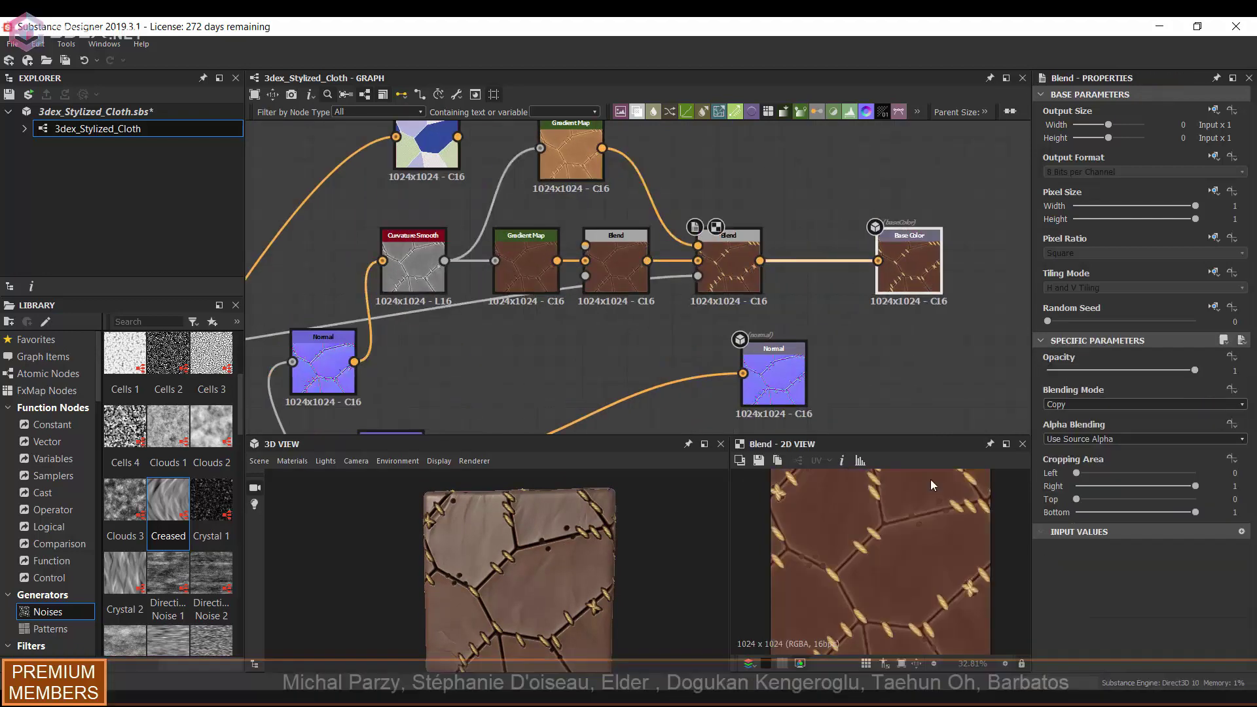
Feed the patch-colour gradient into the Blend's top input using Multiply mode.
{"action": "scroll", "coordinate": [726, 286], "scroll_direction": "up", "scroll_amount": 2}
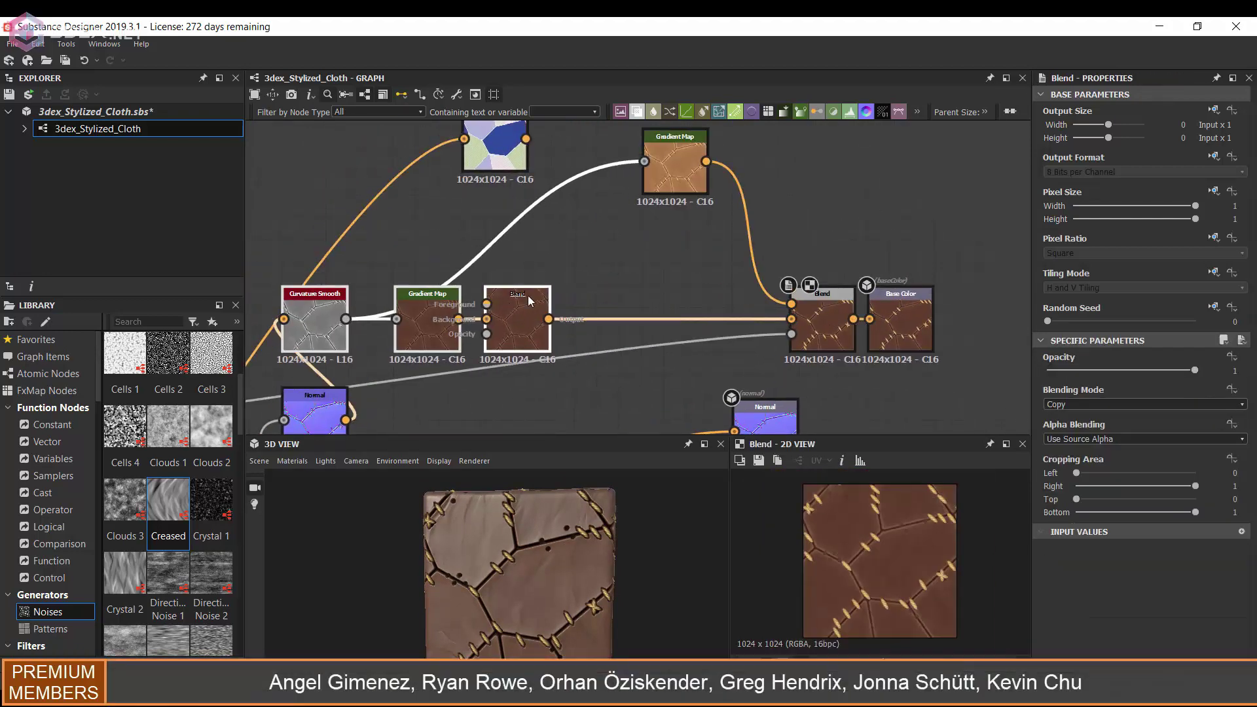
{"action": "left_click_drag", "start_coordinate": [526, 138], "coordinate": [640, 304]}
{"action": "left_click", "coordinate": [1143, 404]}
{"action": "left_click", "coordinate": [1094, 426]}
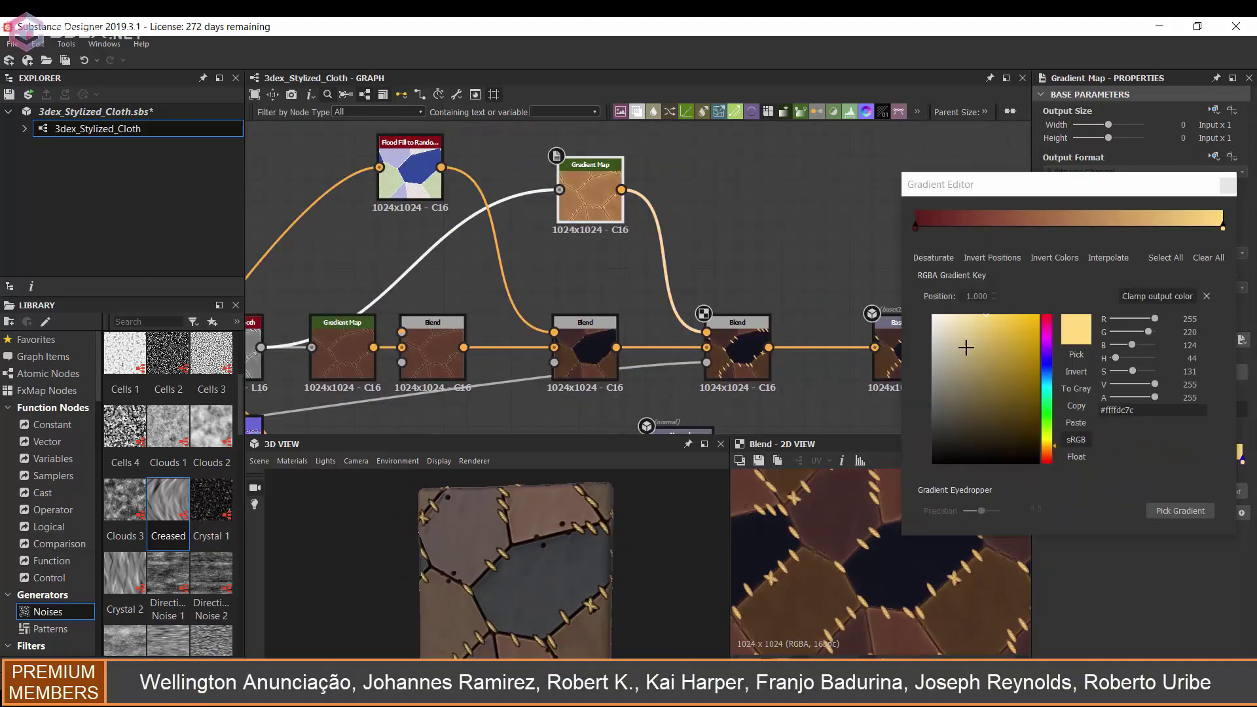
Darken the gradient's dark key to near black and set stitch Rotation Random to 0.2.
{"action": "left_click_drag", "start_coordinate": [982, 420], "coordinate": [971, 453]}
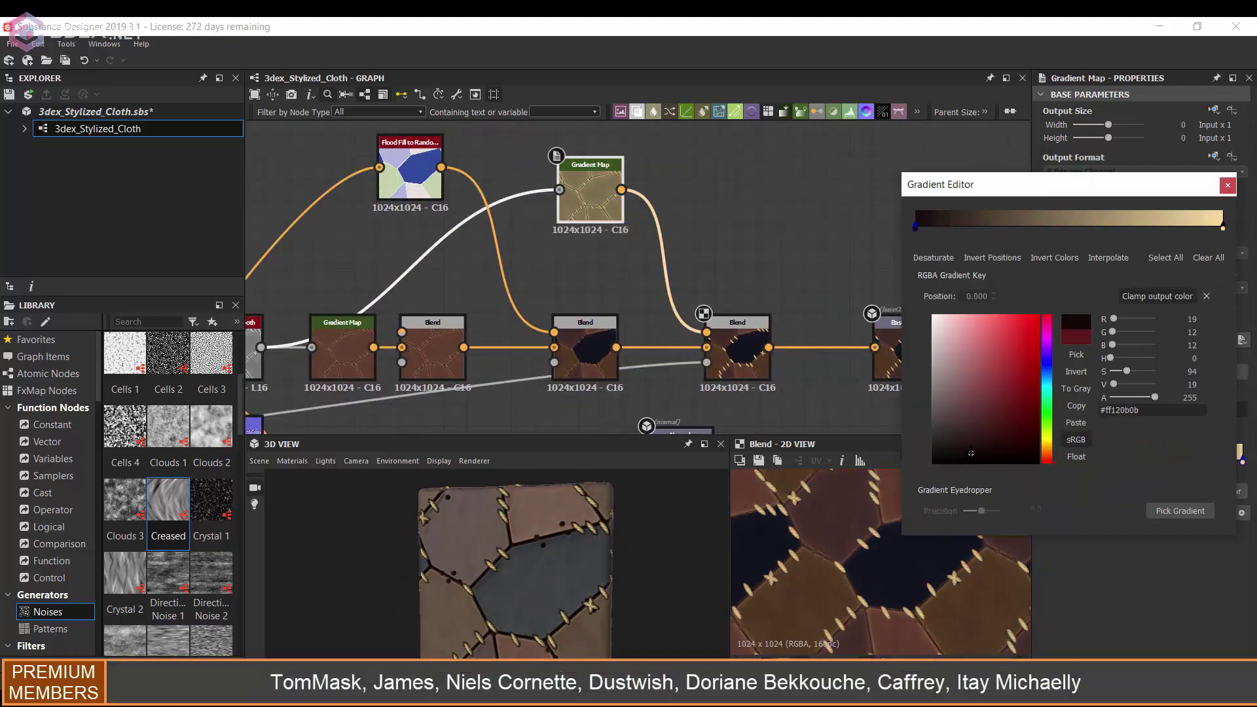
{"action": "left_click", "coordinate": [1228, 186]}
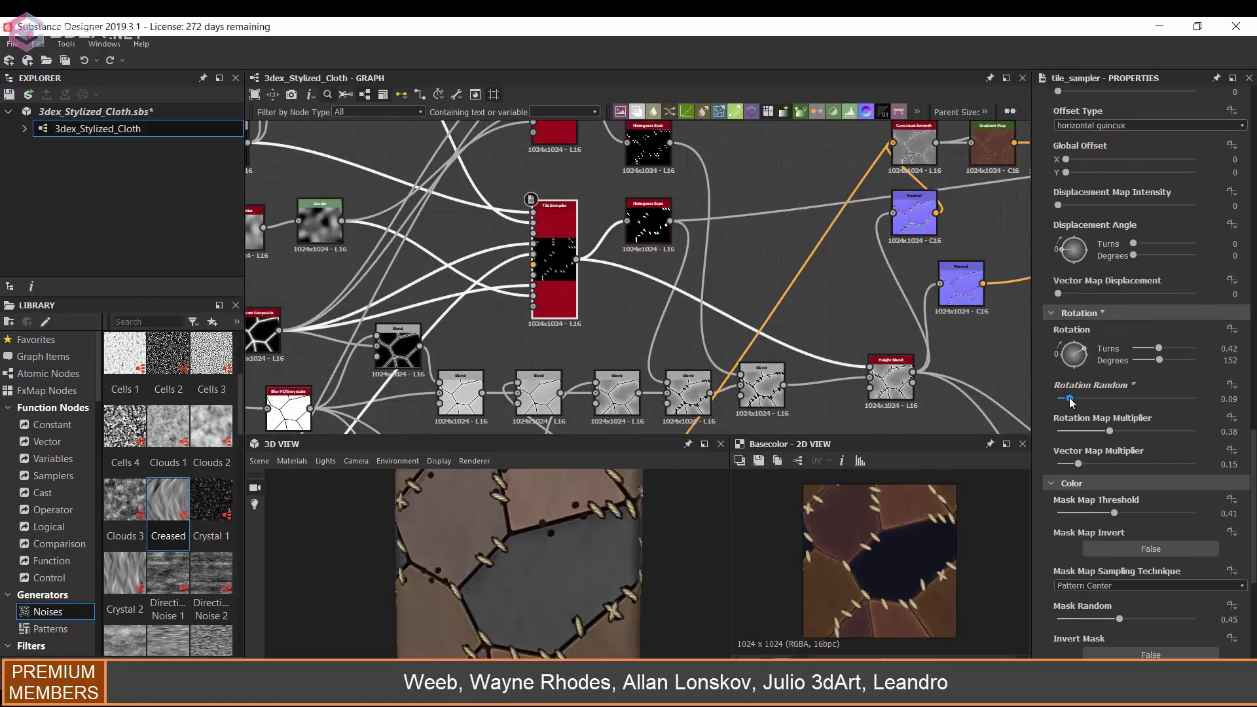
{"action": "left_click_drag", "start_coordinate": [1070, 397], "coordinate": [1086, 397]}
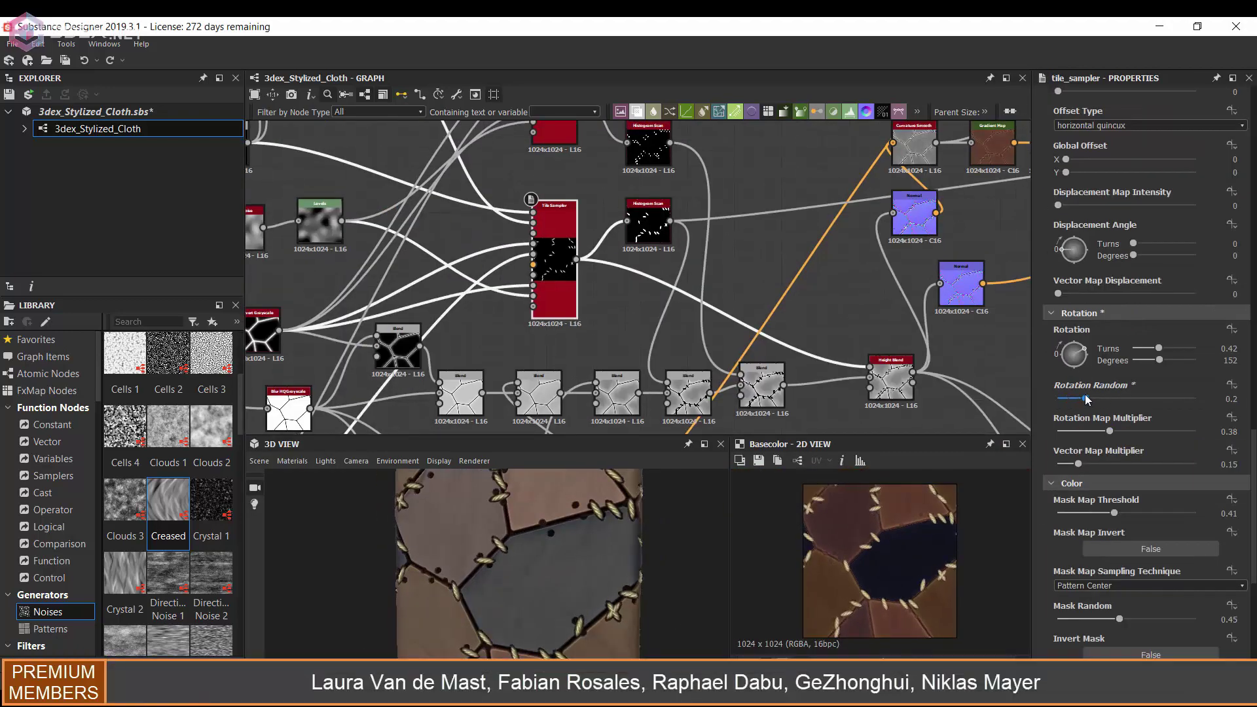
Narrow the stitches to Size X 0.69 and orbit the 3D preview to check them.
{"action": "scroll", "coordinate": [1098, 301], "scroll_direction": "up", "scroll_amount": 5}
{"action": "left_click_drag", "start_coordinate": [1077, 191], "coordinate": [1085, 190]}
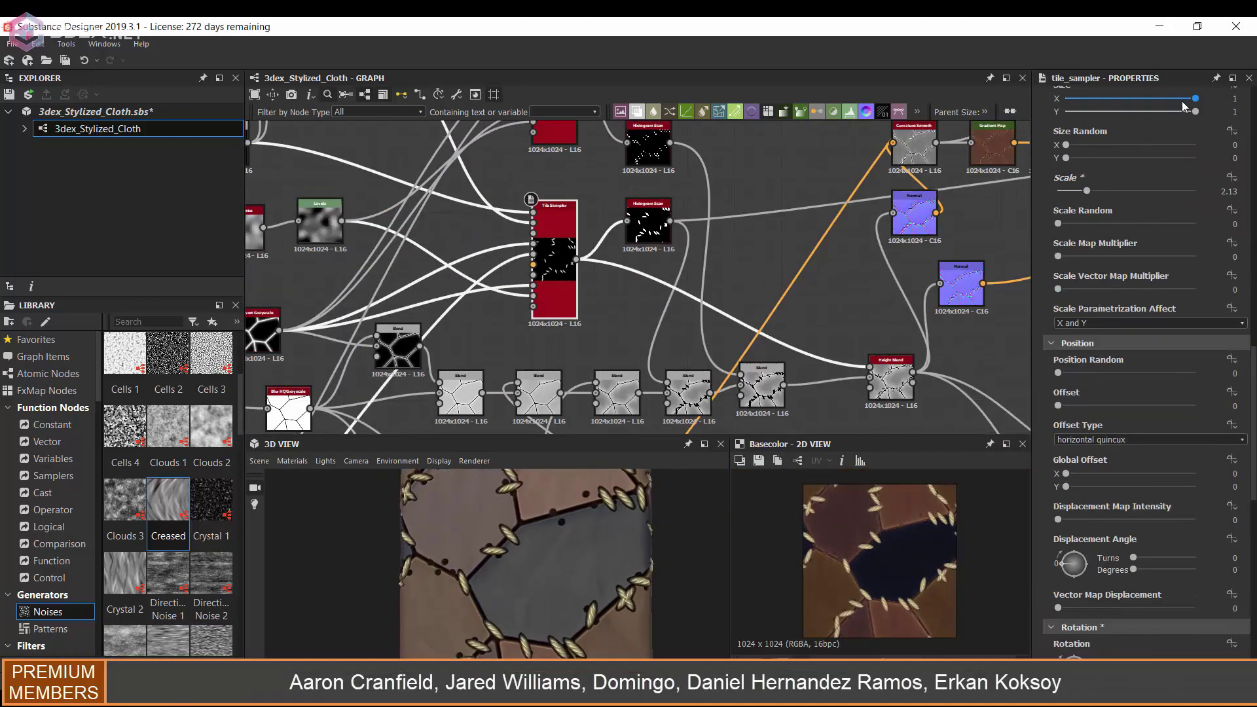
{"action": "left_click_drag", "start_coordinate": [1182, 99], "coordinate": [1159, 98]}
{"action": "mouse_move", "coordinate": [630, 511]}
{"action": "left_mouse_down"}
{"action": "mouse_move", "coordinate": [601, 547]}
{"action": "mouse_move", "coordinate": [720, 568]}
{"action": "mouse_move", "coordinate": [591, 529]}
{"action": "left_mouse_up"}
{"action": "middle_click_drag", "start_coordinate": [924, 299], "coordinate": [772, 258]}
{"action": "scroll", "coordinate": [871, 557], "scroll_direction": "up", "scroll_amount": 3}
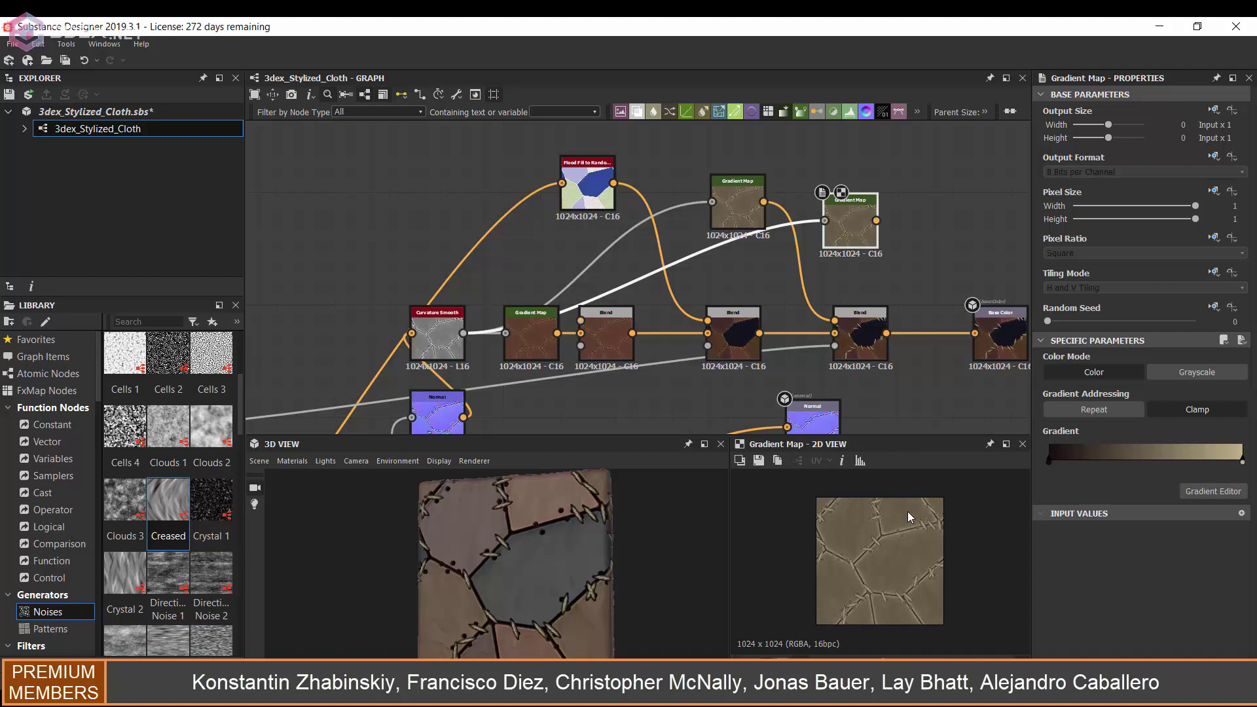
Edit the new Gradient Map's colours and add a lower-opacity Blend into the base colour chain.
{"action": "left_click", "coordinate": [1214, 491]}
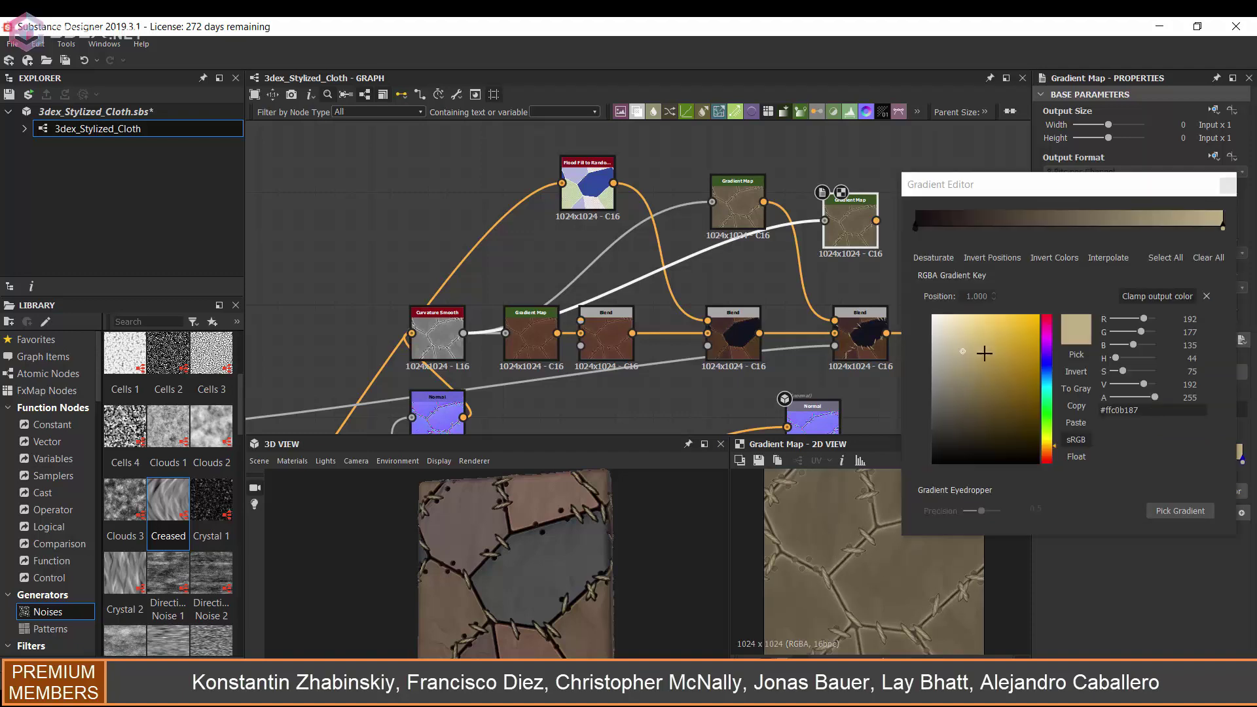
{"action": "scroll", "coordinate": [828, 247], "scroll_direction": "down", "scroll_amount": 1}
{"action": "left_click_drag", "start_coordinate": [815, 296], "coordinate": [873, 296]}
{"action": "left_click", "coordinate": [874, 313]}
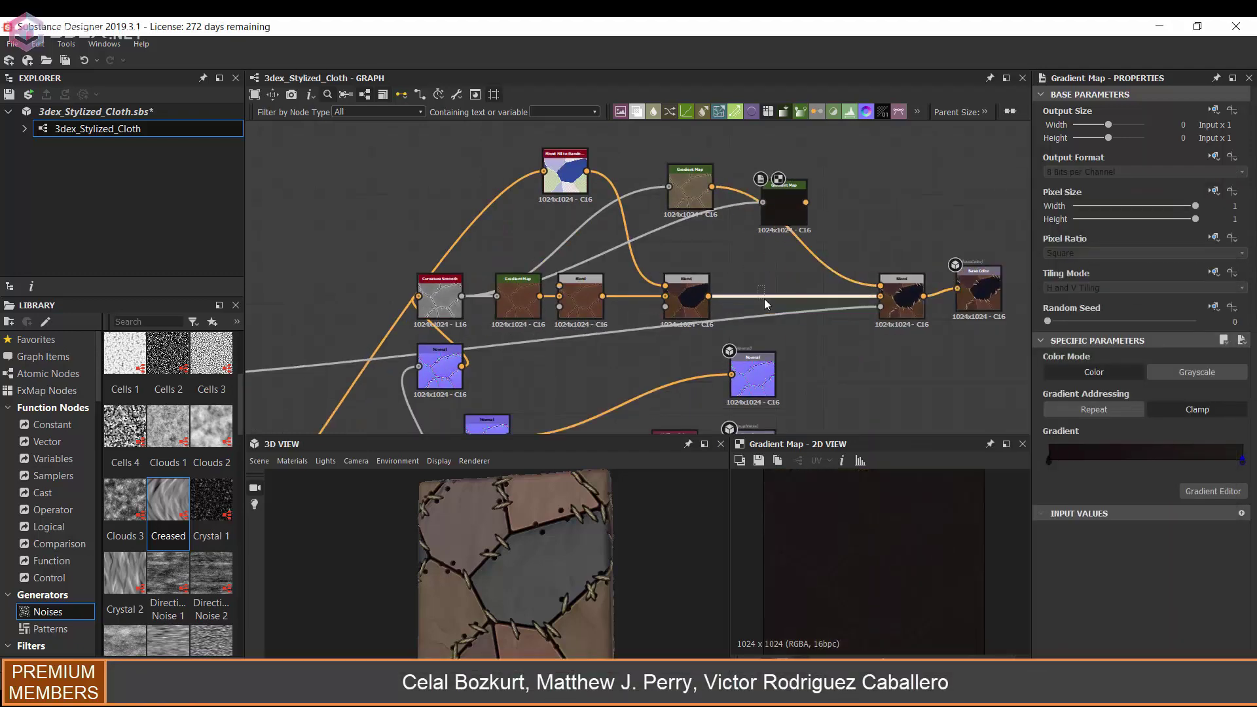
{"action": "scroll", "coordinate": [933, 269], "scroll_direction": "down", "scroll_amount": 2}
{"action": "scroll", "coordinate": [933, 269], "scroll_direction": "up", "scroll_amount": 3}
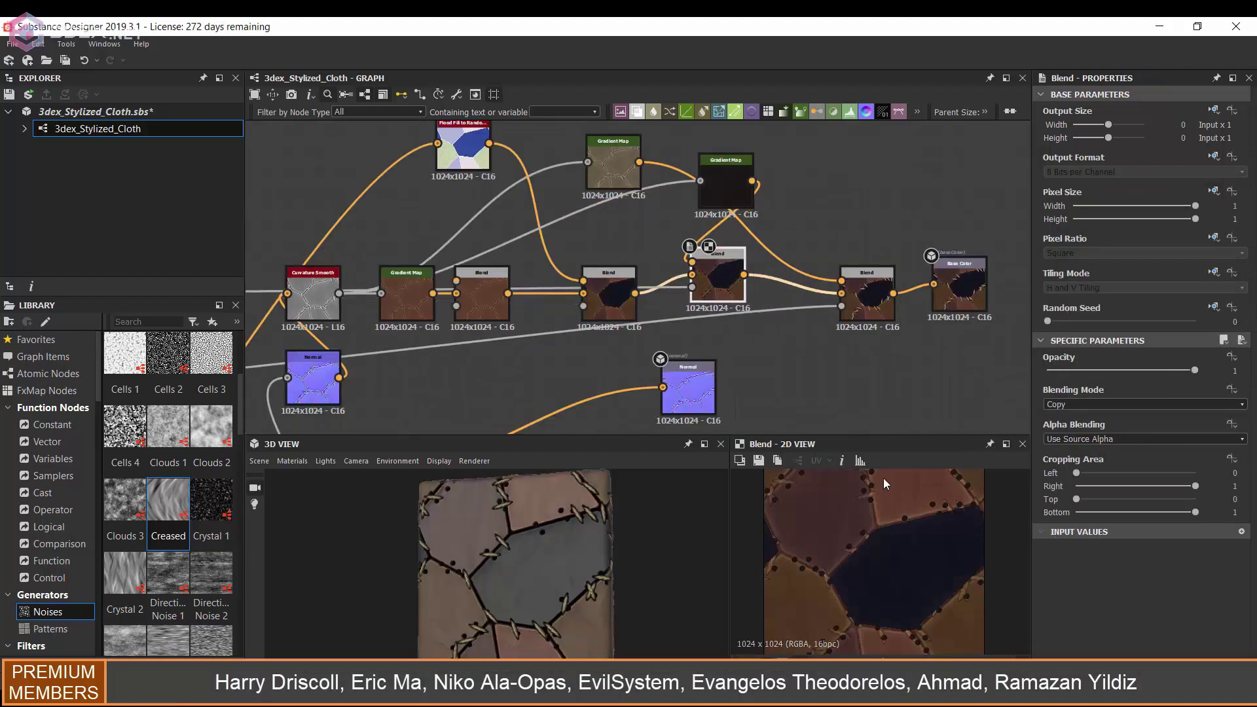
{"action": "left_click_drag", "start_coordinate": [1195, 370], "coordinate": [1100, 370]}
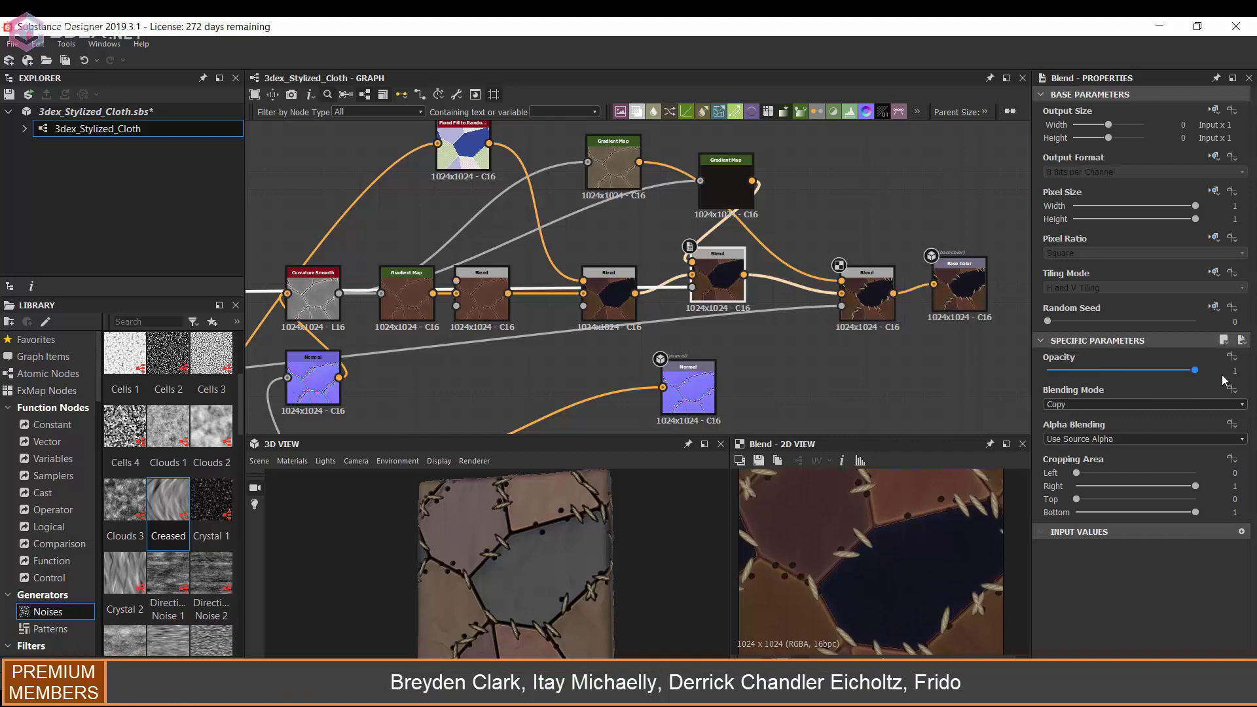
{"action": "middle_click_drag", "start_coordinate": [969, 367], "coordinate": [812, 357]}
{"action": "left_click", "coordinate": [802, 282]}
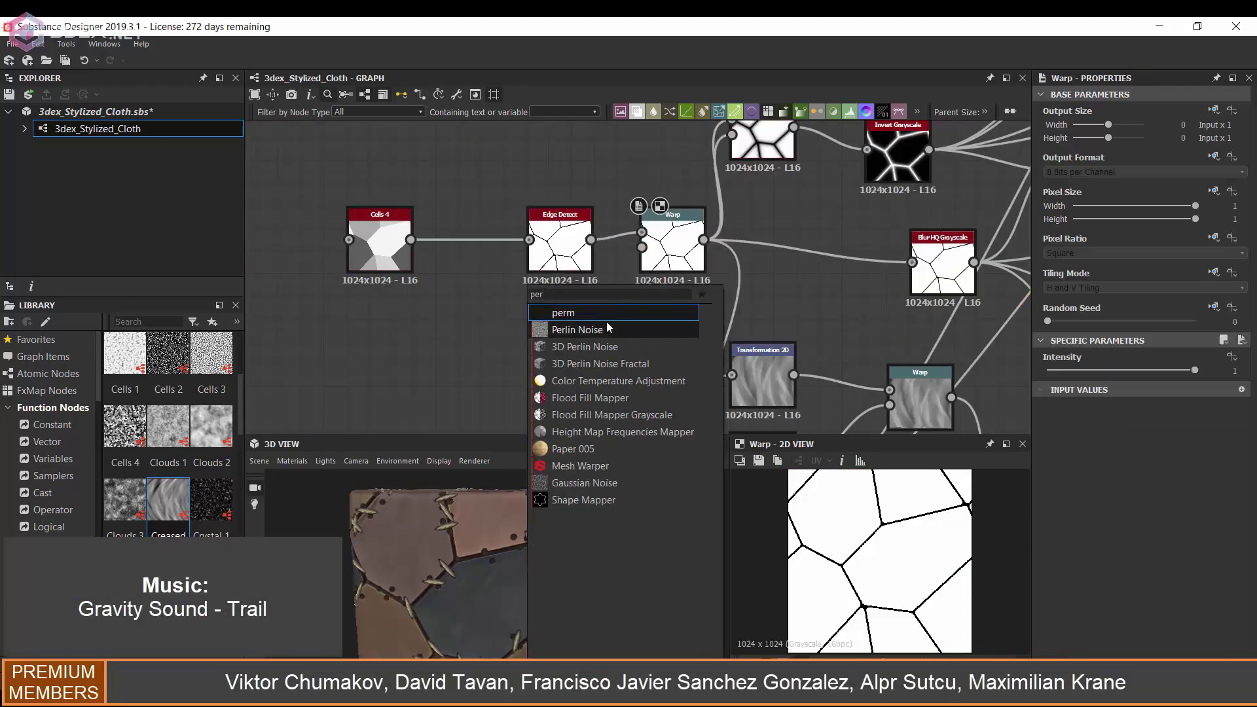
Feed a Perlin Noise into the Warp node and set Warp Intensity to 0.35.
{"action": "left_click", "coordinate": [609, 329]}
{"action": "left_click_drag", "start_coordinate": [569, 354], "coordinate": [642, 247]}
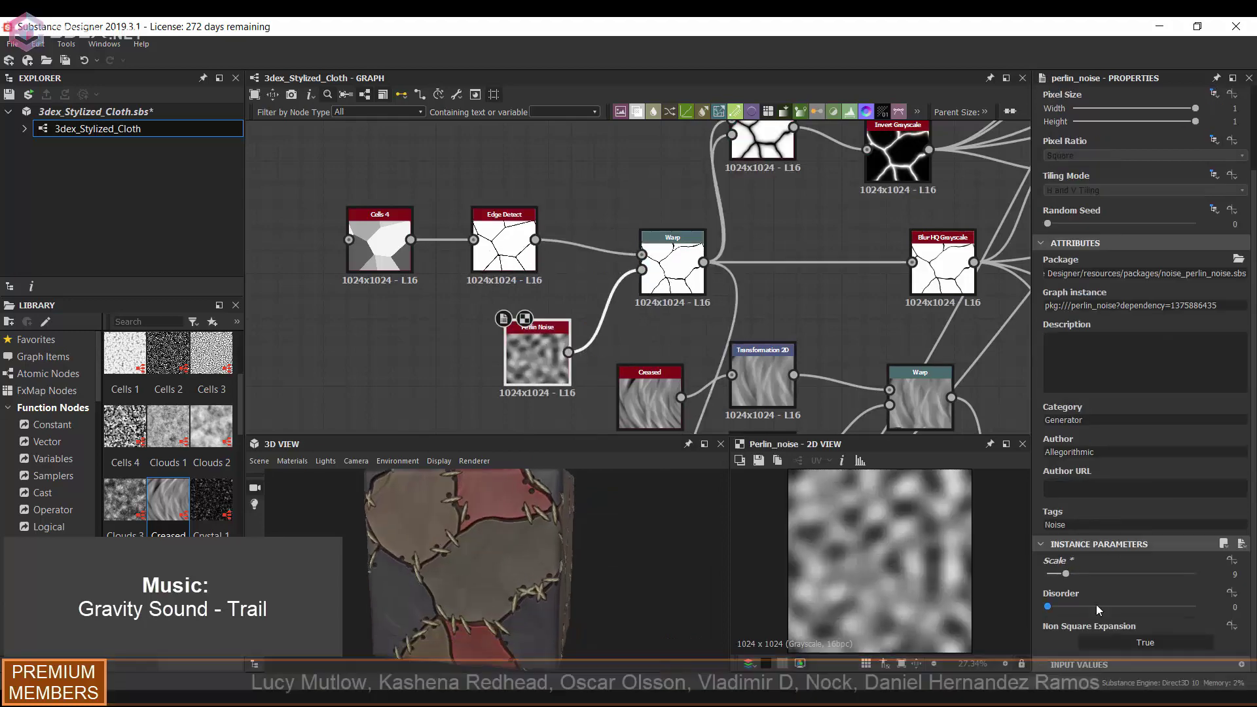
{"action": "left_click", "coordinate": [673, 275]}
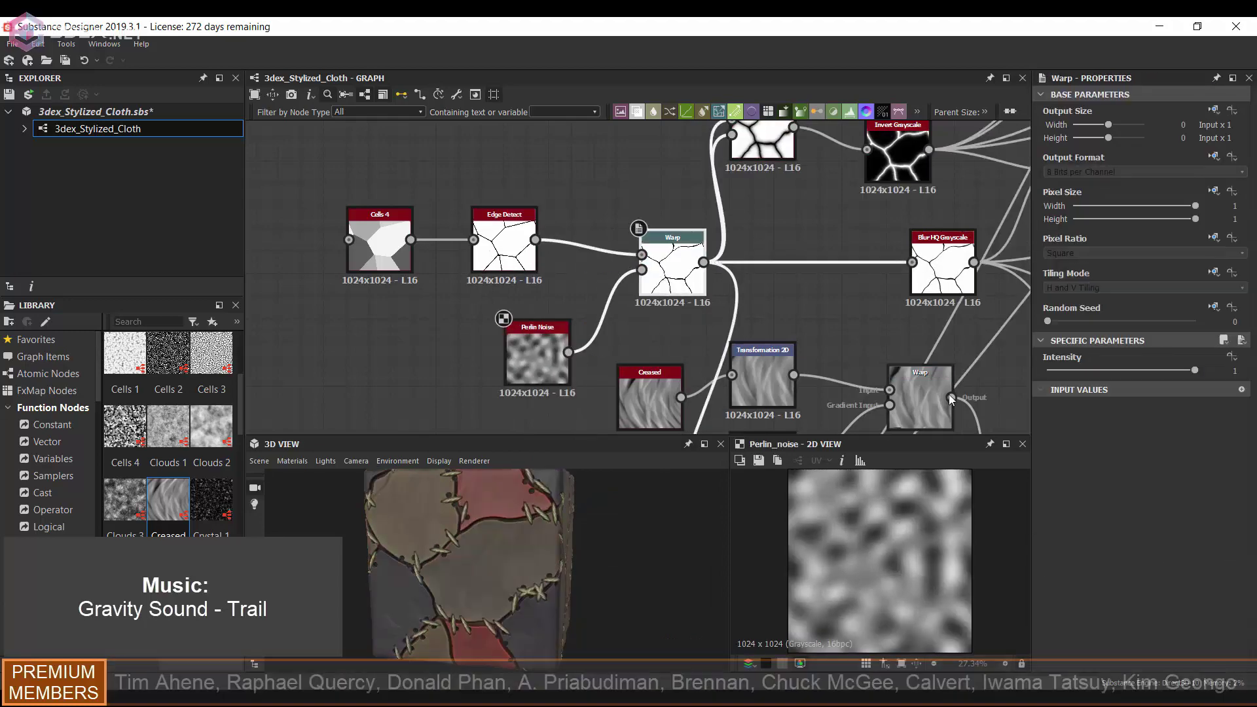
{"action": "left_click_drag", "start_coordinate": [1195, 370], "coordinate": [1099, 371]}
{"action": "double_click", "coordinate": [673, 268]}
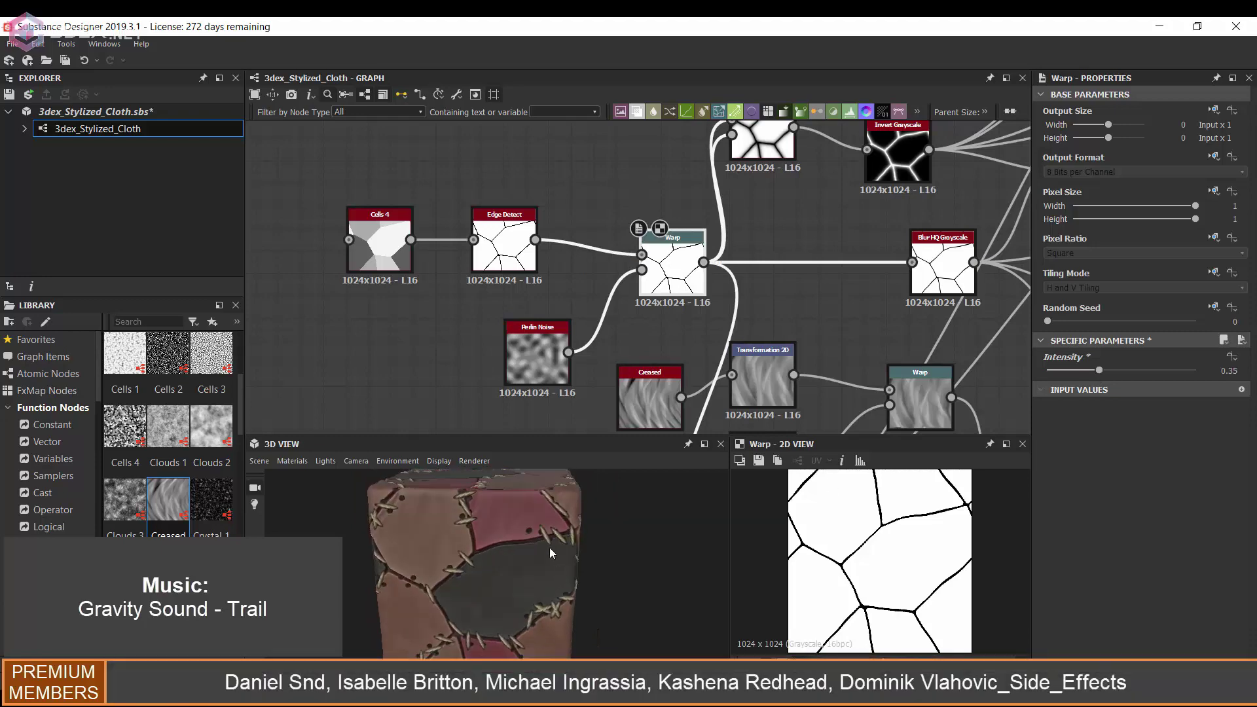
Switch the 3D View preview mesh to Rounded Cylinder.
{"action": "left_click_drag", "start_coordinate": [550, 553], "coordinate": [497, 556]}
{"action": "middle_click_drag", "start_coordinate": [969, 275], "coordinate": [747, 269]}
{"action": "scroll", "coordinate": [748, 262], "scroll_direction": "down", "scroll_amount": 2}
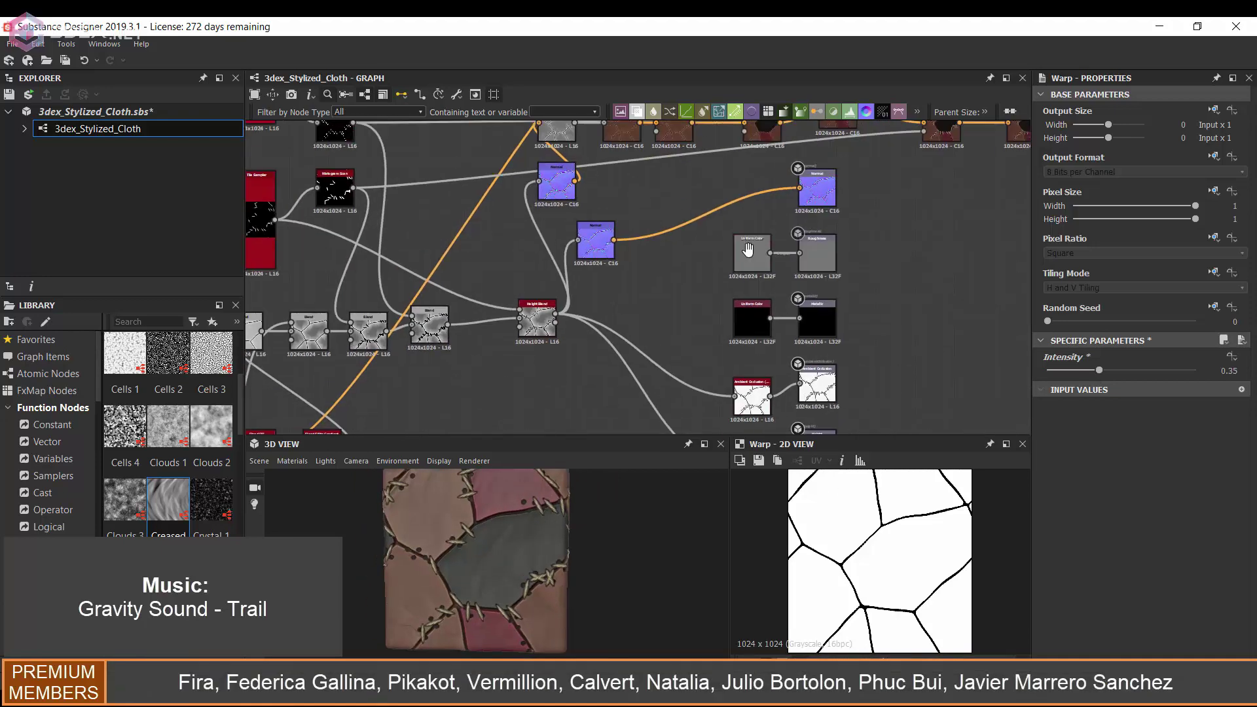
{"action": "scroll", "coordinate": [751, 203], "scroll_direction": "down", "scroll_amount": 2}
{"action": "middle_click_drag", "start_coordinate": [718, 205], "coordinate": [718, 238]}
{"action": "left_click", "coordinate": [259, 461]}
{"action": "left_click", "coordinate": [288, 344]}
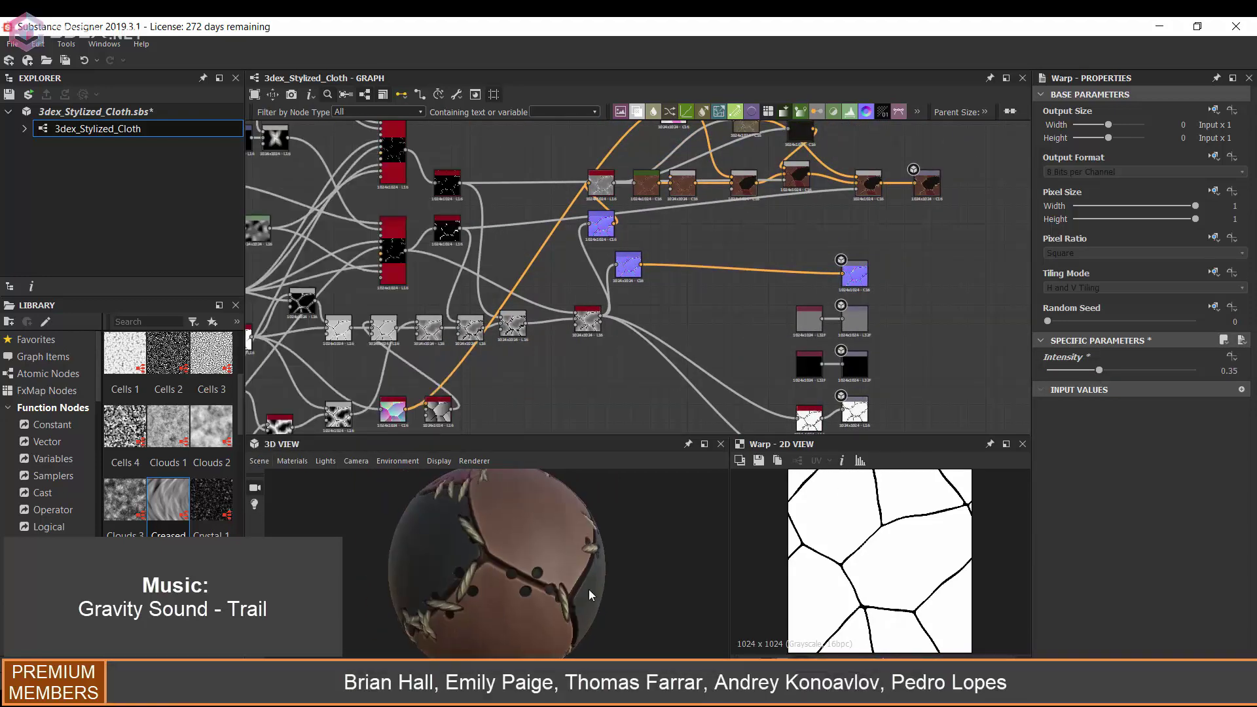
{"action": "left_click", "coordinate": [259, 460]}
{"action": "left_click", "coordinate": [316, 314]}
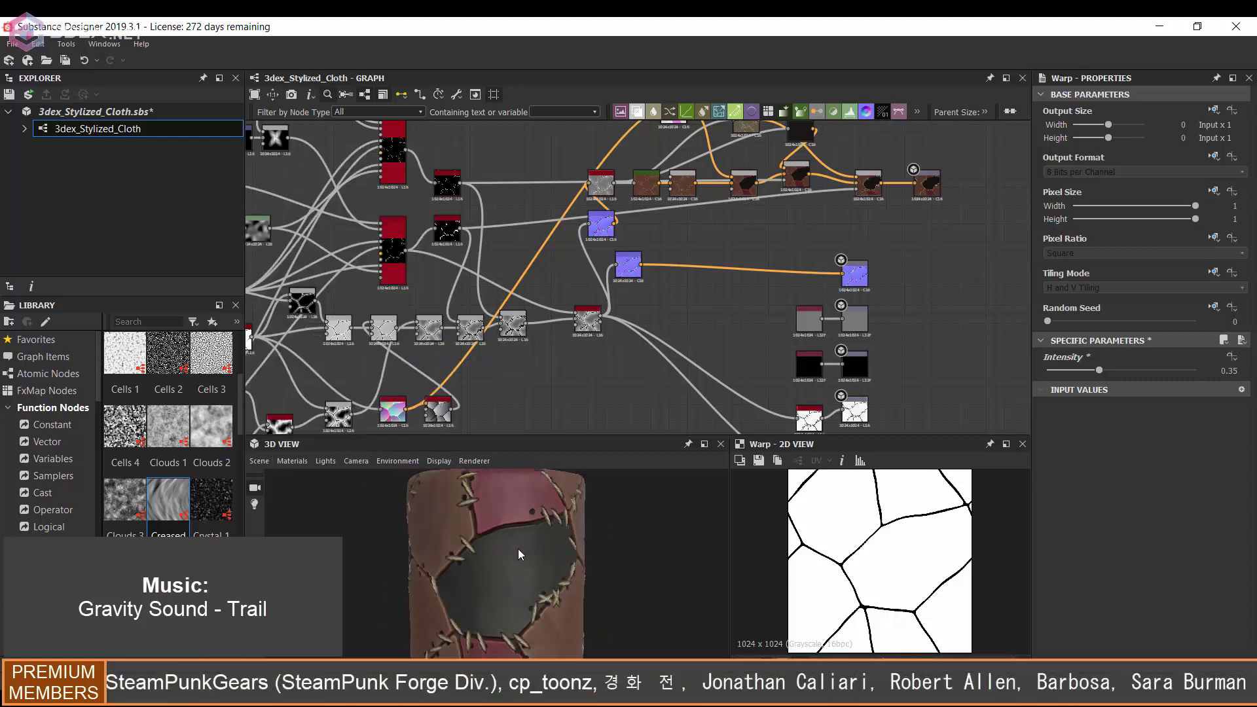
Select the Height Blend node and view its result.
{"action": "left_click", "coordinate": [563, 230]}
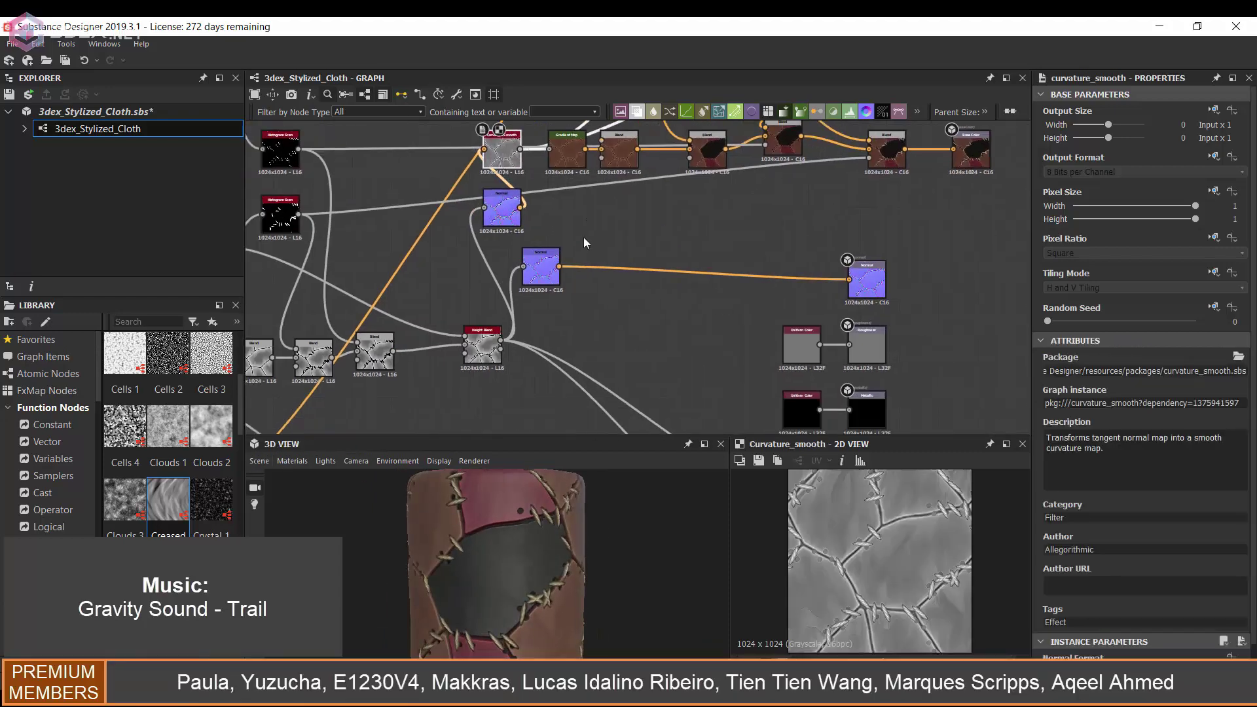
{"action": "left_click", "coordinate": [655, 308]}
{"action": "scroll", "coordinate": [744, 352], "scroll_direction": "up", "scroll_amount": 2}
{"action": "scroll", "coordinate": [654, 296], "scroll_direction": "up", "scroll_amount": 1}
{"action": "scroll", "coordinate": [654, 296], "scroll_direction": "down", "scroll_amount": 3}
Add a Blend node fed by the grey patch Blend and the Blur HQ output.
{"action": "left_click", "coordinate": [439, 290]}
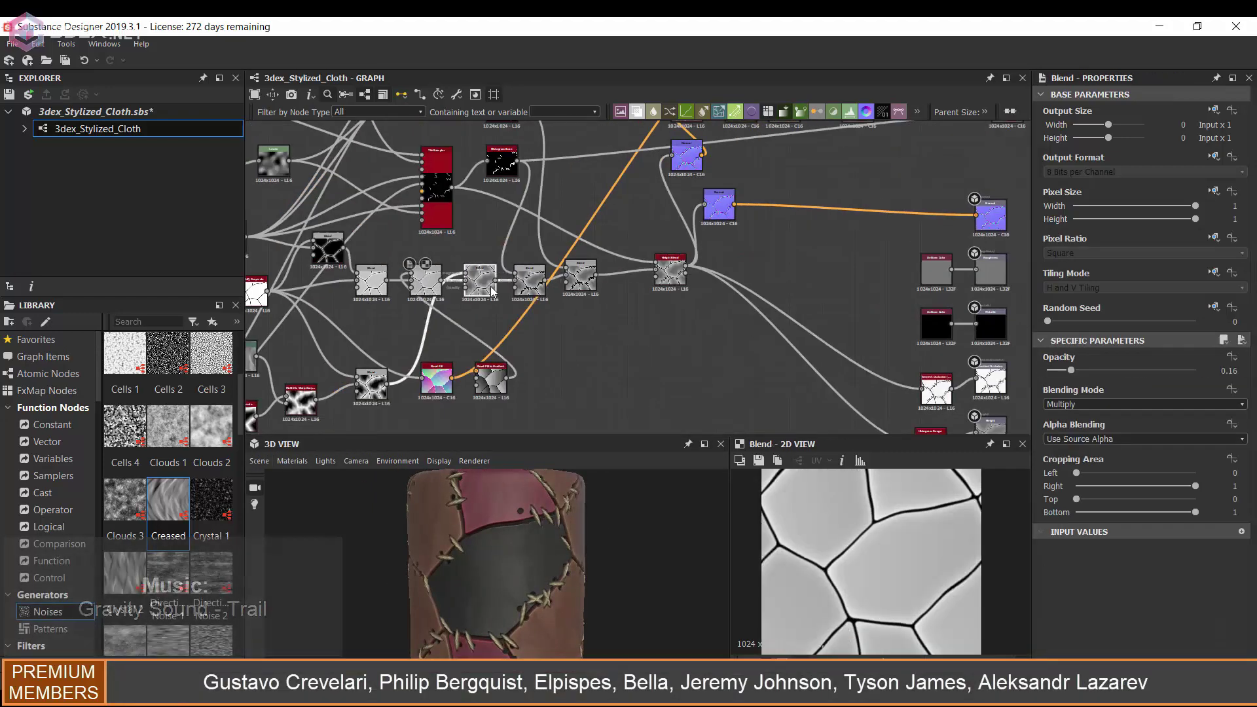
{"action": "scroll", "coordinate": [556, 351], "scroll_direction": "up", "scroll_amount": 2}
{"action": "middle_click_drag", "start_coordinate": [555, 351], "coordinate": [712, 242]}
{"action": "key", "text": "space"}
{"action": "type", "text": "blend"}
{"action": "key", "text": "Return"}
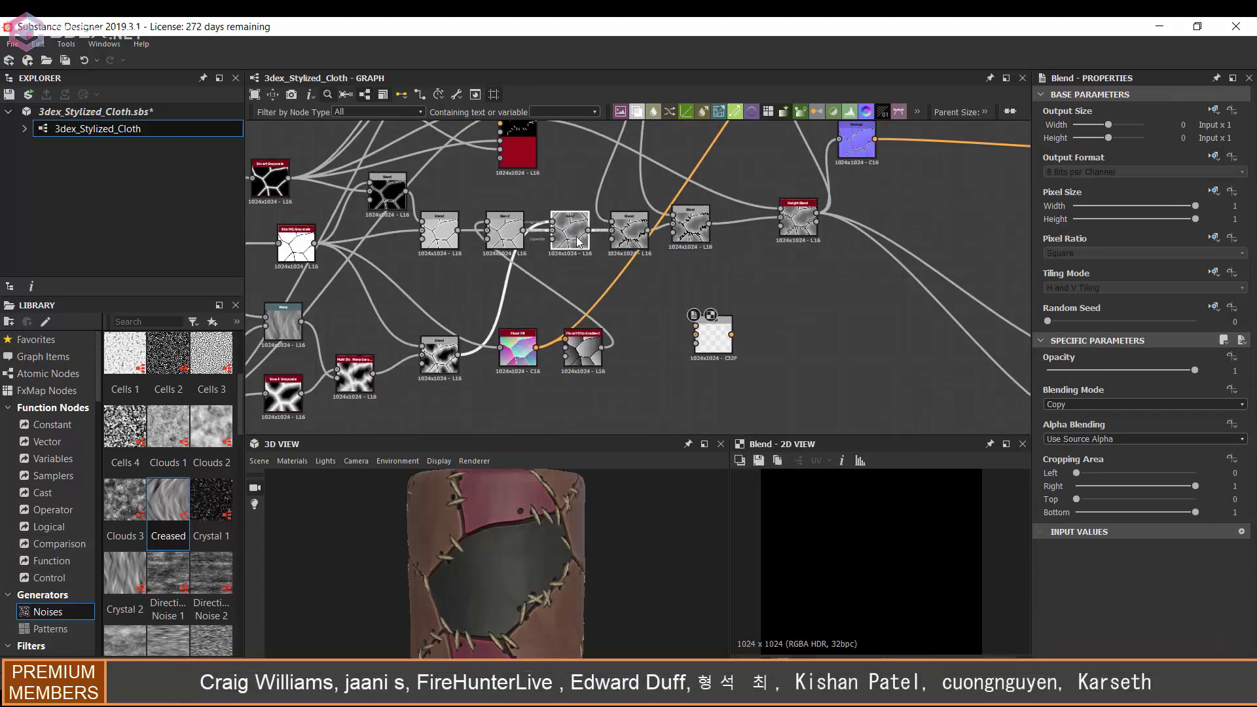
{"action": "left_click_drag", "start_coordinate": [590, 230], "coordinate": [696, 334]}
{"action": "left_click_drag", "start_coordinate": [315, 243], "coordinate": [696, 325]}
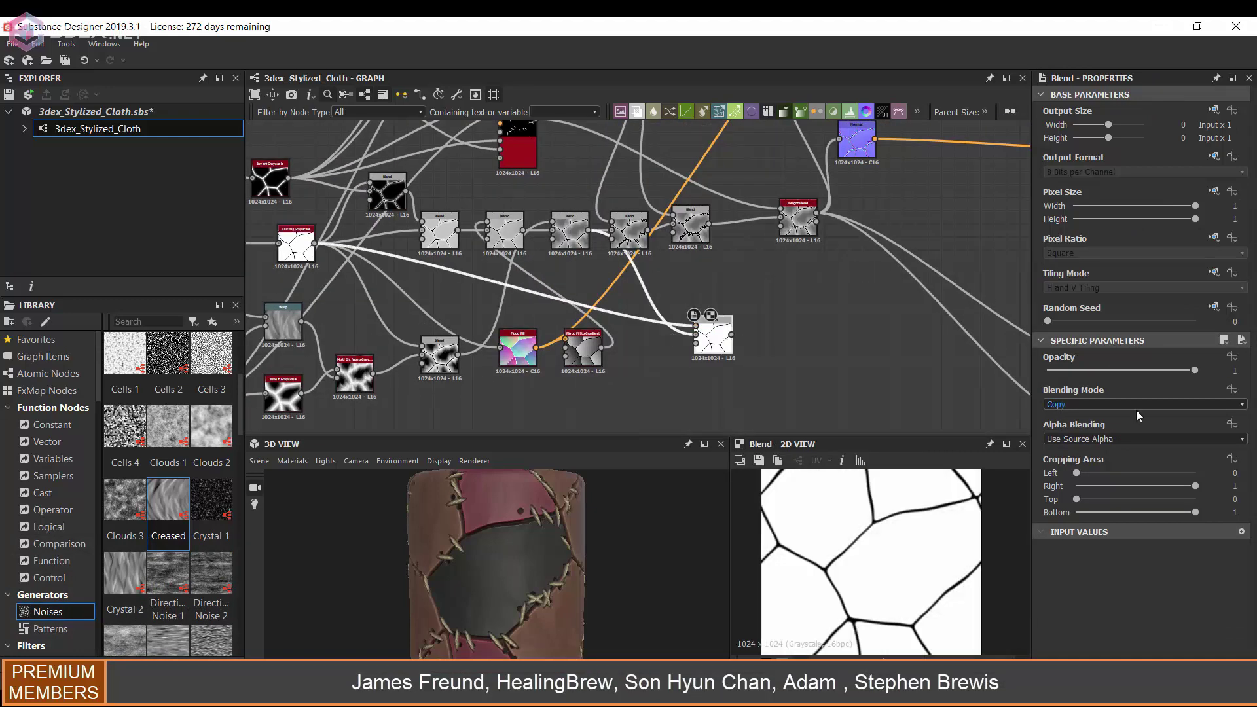
Insert an Invert Grayscale on the Blur HQ link and set the blend to Max (Lighten).
{"action": "key", "text": "space"}
{"action": "type", "text": "invert"}
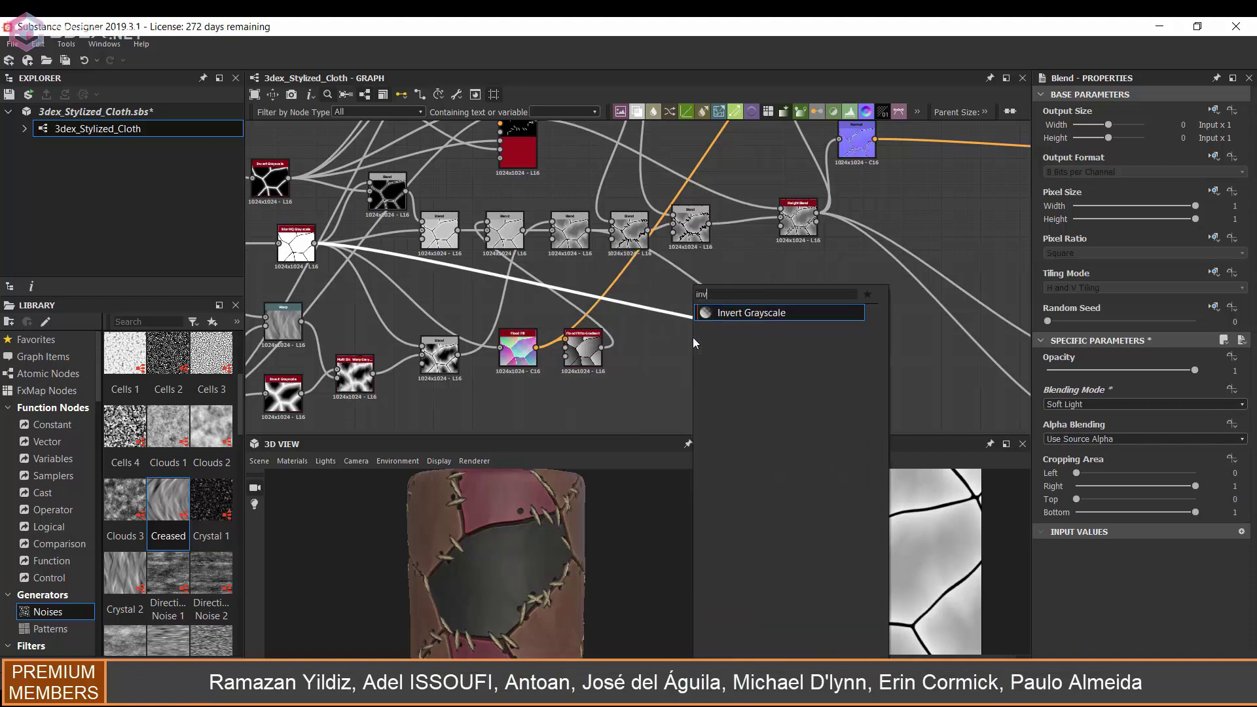
{"action": "key", "text": "Return"}
{"action": "left_click", "coordinate": [844, 350]}
{"action": "left_click", "coordinate": [1112, 406]}
{"action": "left_click", "coordinate": [1091, 416]}
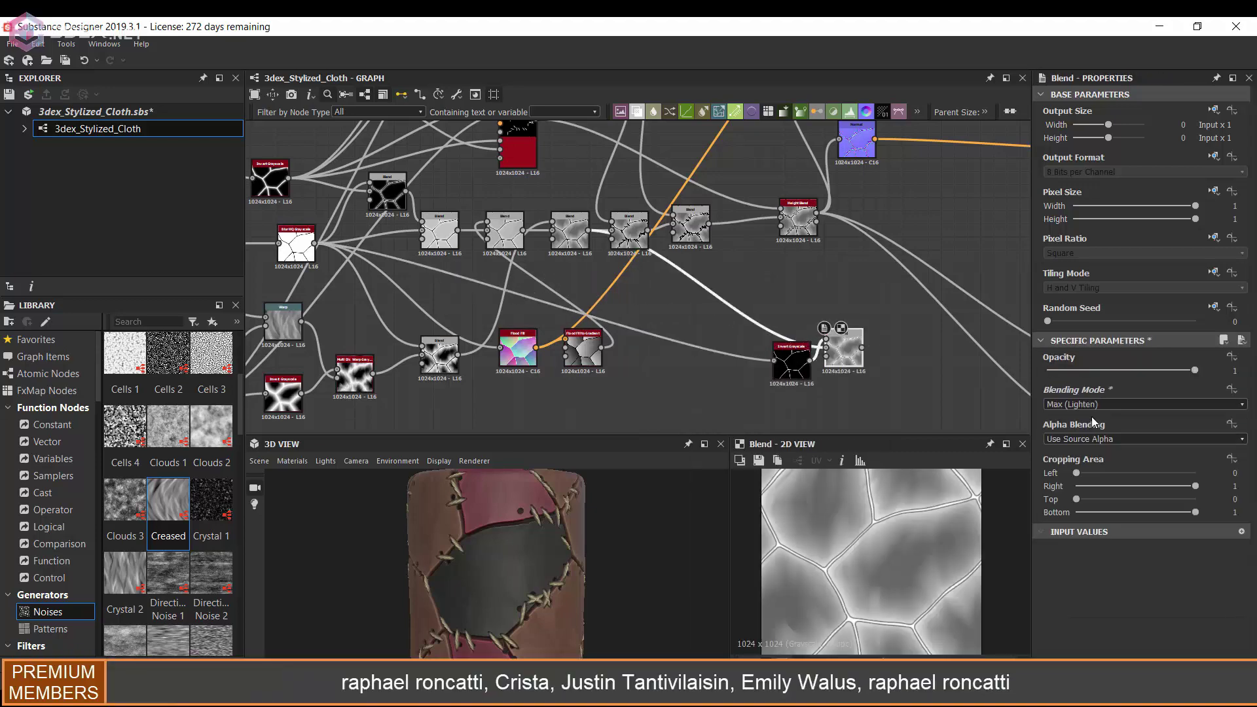
{"action": "scroll", "coordinate": [549, 333], "scroll_direction": "down", "scroll_amount": 1}
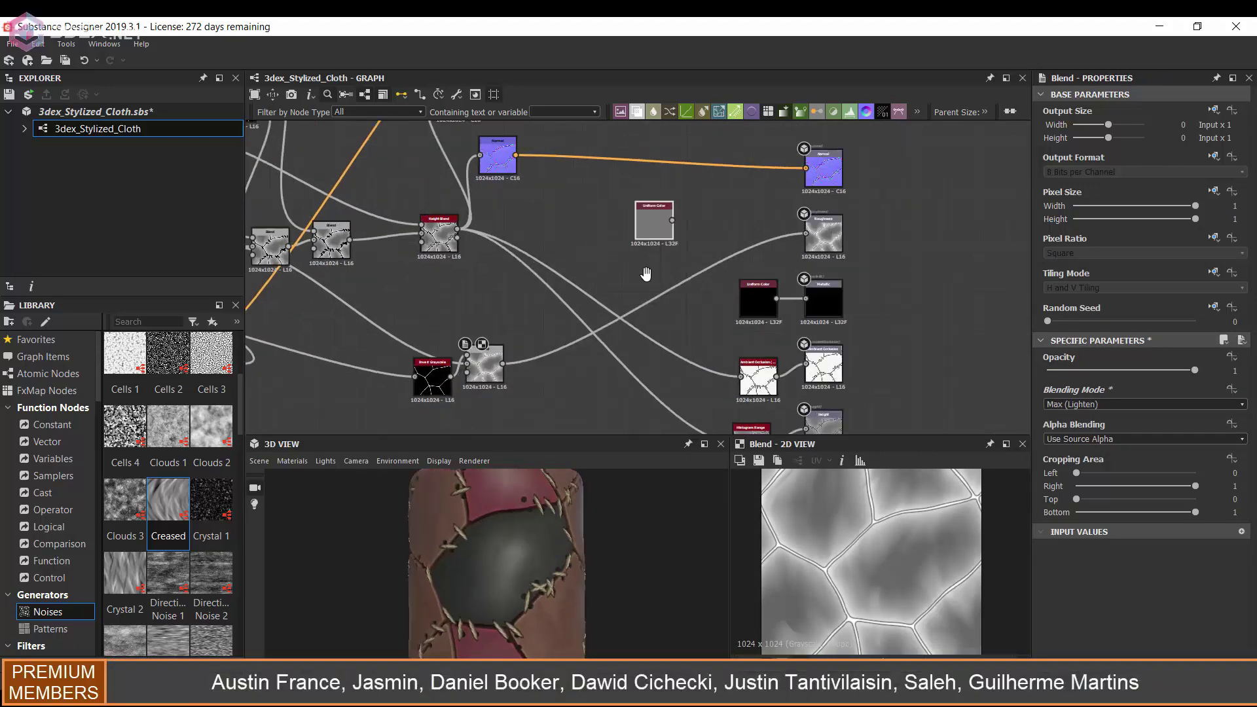
{"action": "scroll", "coordinate": [645, 266], "scroll_direction": "up", "scroll_amount": 2}
Add a Levels node, compressing its output range and raising the output minimum.
{"action": "key", "text": "space"}
{"action": "left_click", "coordinate": [794, 313]}
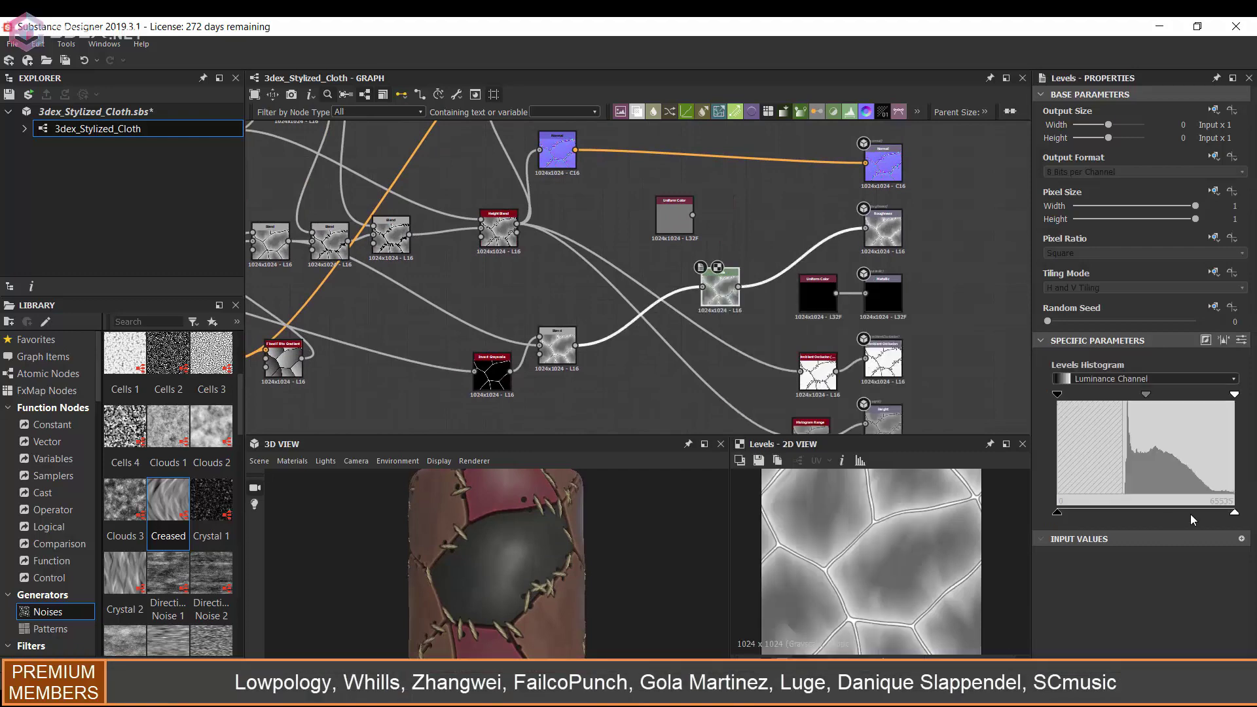
{"action": "left_click_drag", "start_coordinate": [1057, 512], "coordinate": [1105, 512]}
{"action": "left_click_drag", "start_coordinate": [1234, 512], "coordinate": [1181, 512]}
{"action": "left_click_drag", "start_coordinate": [414, 524], "coordinate": [455, 575]}
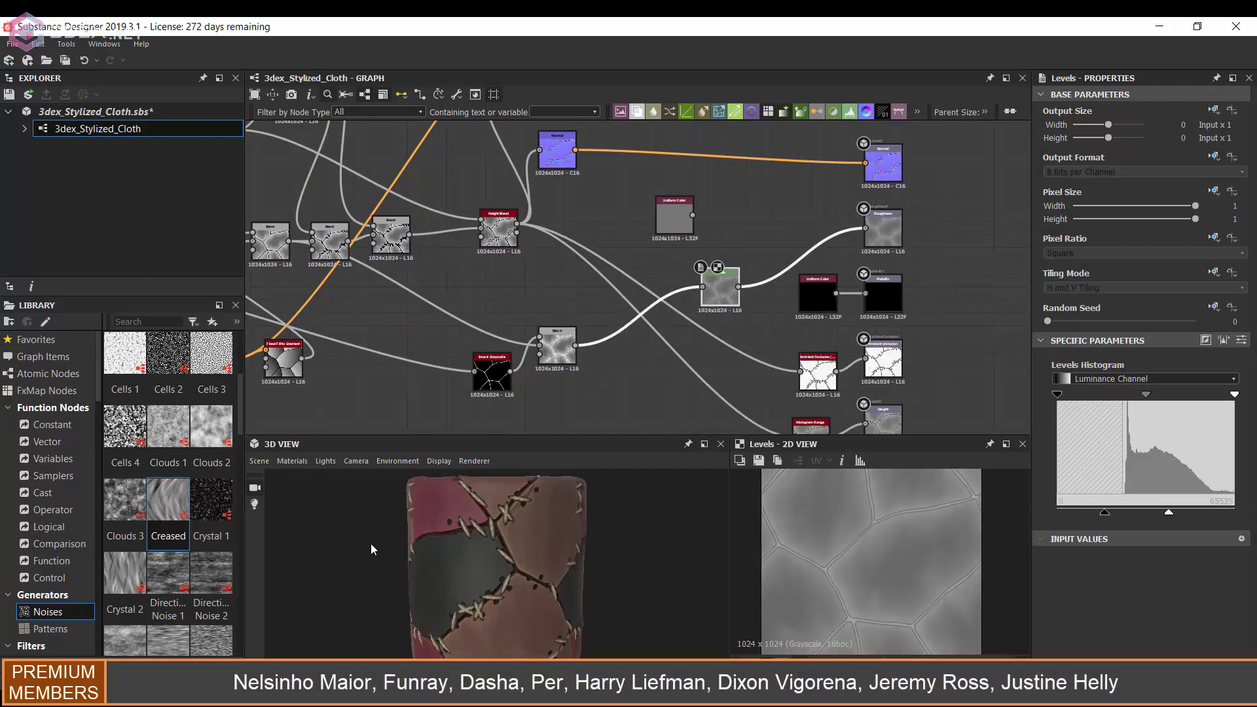
{"action": "left_click_drag", "start_coordinate": [1105, 512], "coordinate": [1130, 512]}
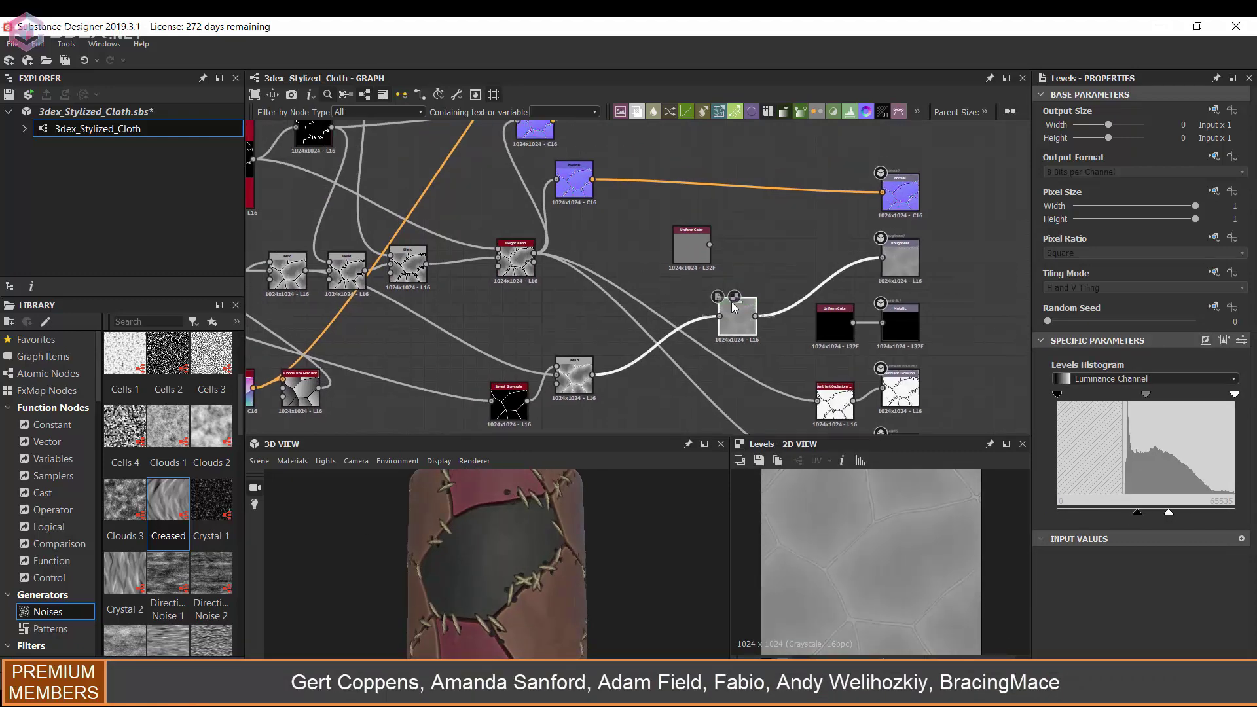
Connect the Uniform Color (203) into the neighbouring Blend node.
{"action": "middle_click_drag", "start_coordinate": [732, 302], "coordinate": [799, 370]}
{"action": "left_click", "coordinate": [838, 357]}
{"action": "left_click_drag", "start_coordinate": [736, 333], "coordinate": [849, 362]}
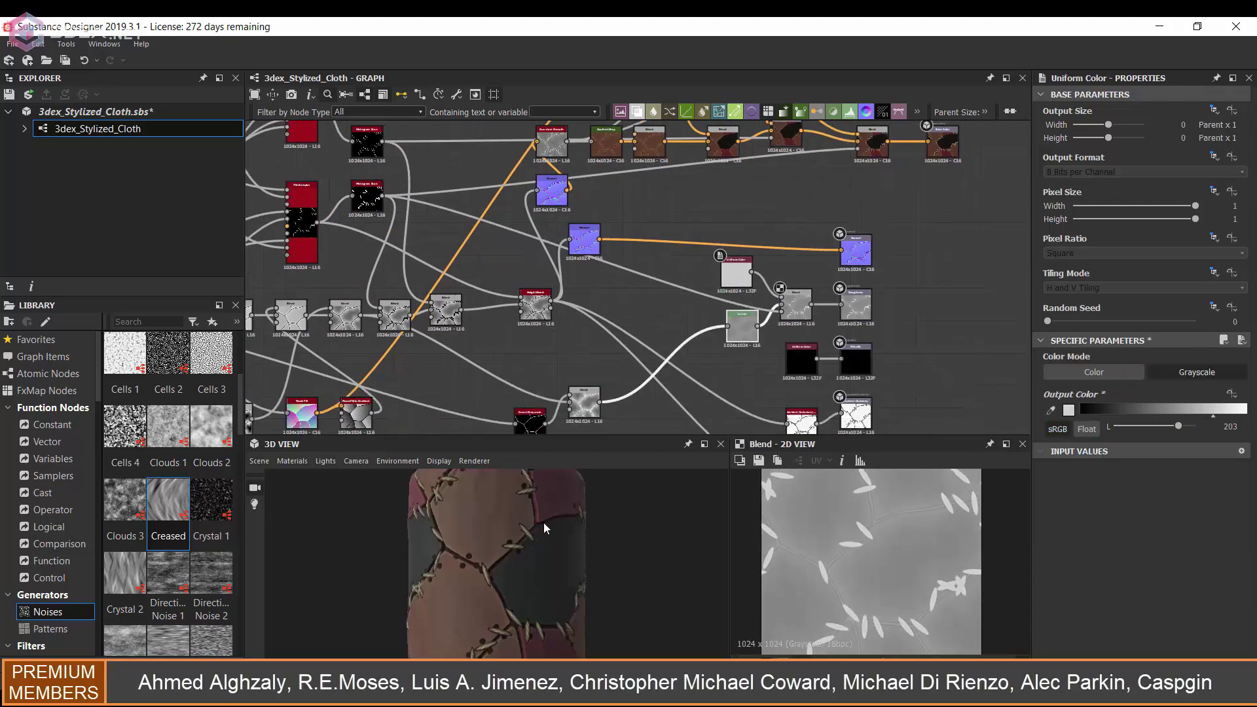
Lower the crack Warp intensity to about 0.22.
{"action": "scroll", "coordinate": [638, 275], "scroll_direction": "down", "scroll_amount": 5}
{"action": "scroll", "coordinate": [559, 321], "scroll_direction": "up", "scroll_amount": 5}
{"action": "left_click_drag", "start_coordinate": [424, 203], "coordinate": [559, 321]}
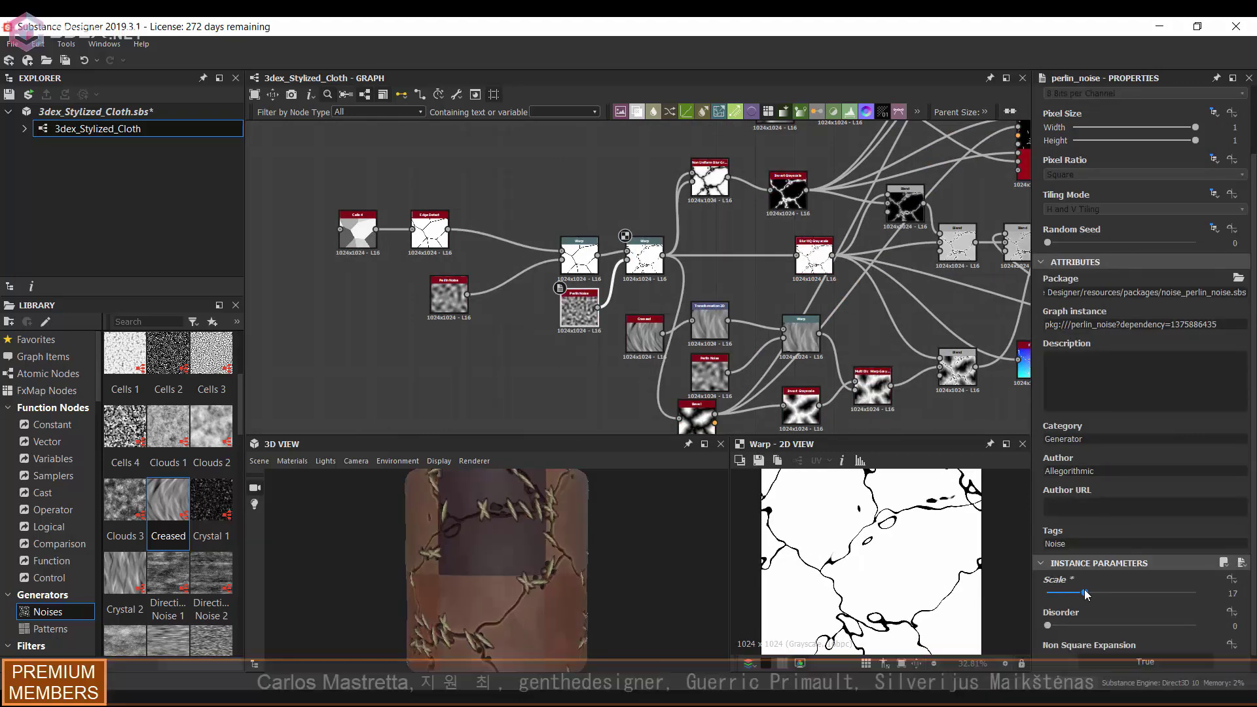
{"action": "mouse_move", "coordinate": [1087, 372]}
{"action": "left_mouse_down"}
{"action": "mouse_move", "coordinate": [1062, 372]}
{"action": "mouse_move", "coordinate": [1091, 371]}
{"action": "left_mouse_up"}
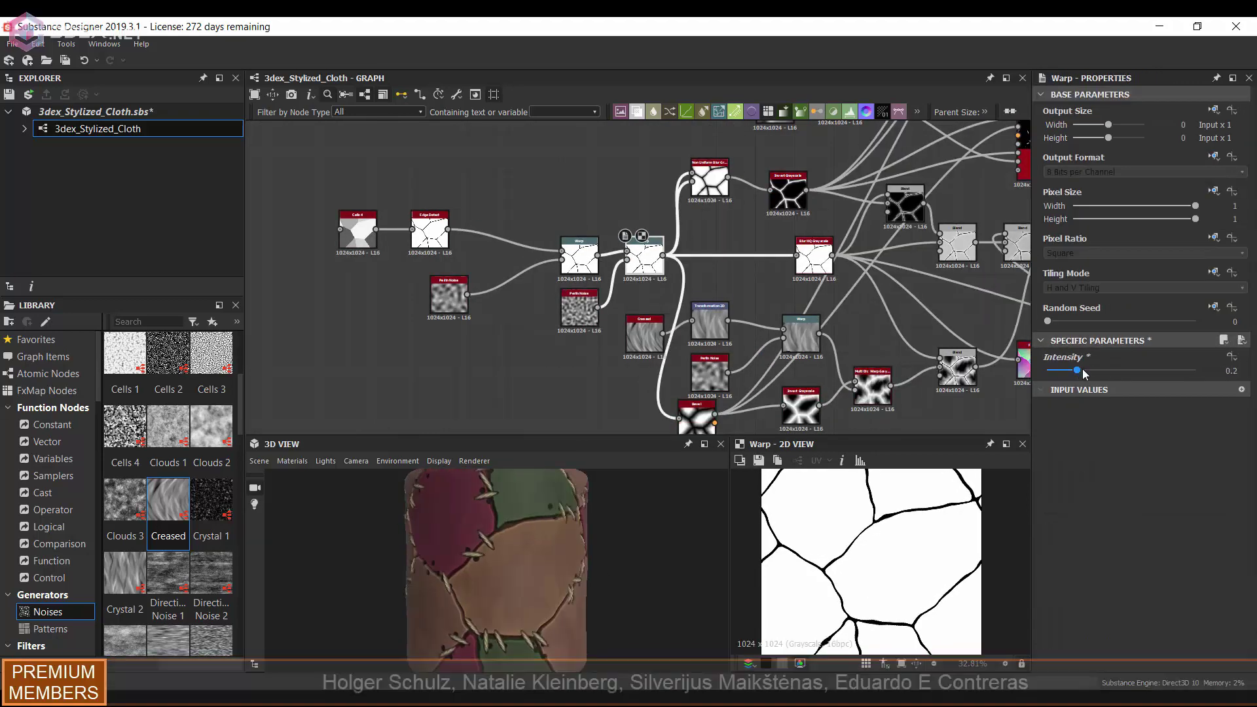
{"action": "left_click_drag", "start_coordinate": [525, 558], "coordinate": [531, 538]}
{"action": "scroll", "coordinate": [531, 538], "scroll_direction": "down", "scroll_amount": 3}
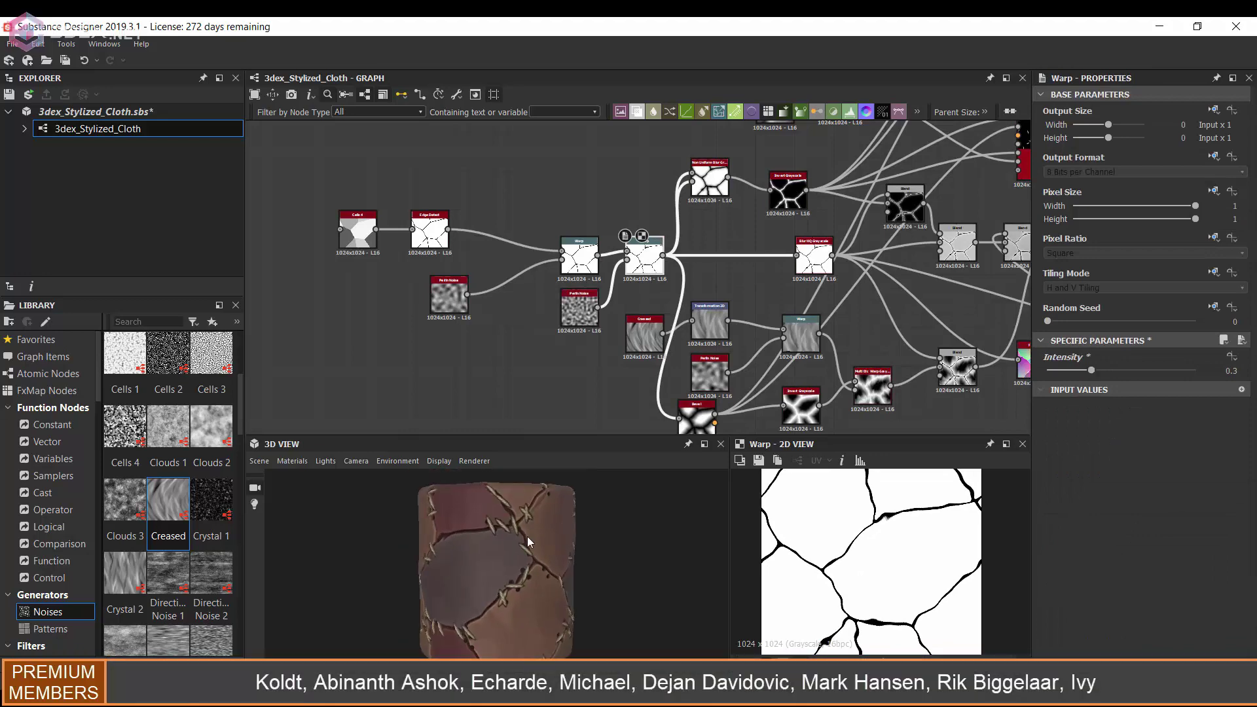
{"action": "left_click_drag", "start_coordinate": [1091, 371], "coordinate": [1082, 373]}
Raise the Perlin Noise scale to about 19 and add a Cells 3 noise.
{"action": "left_click", "coordinate": [579, 308]}
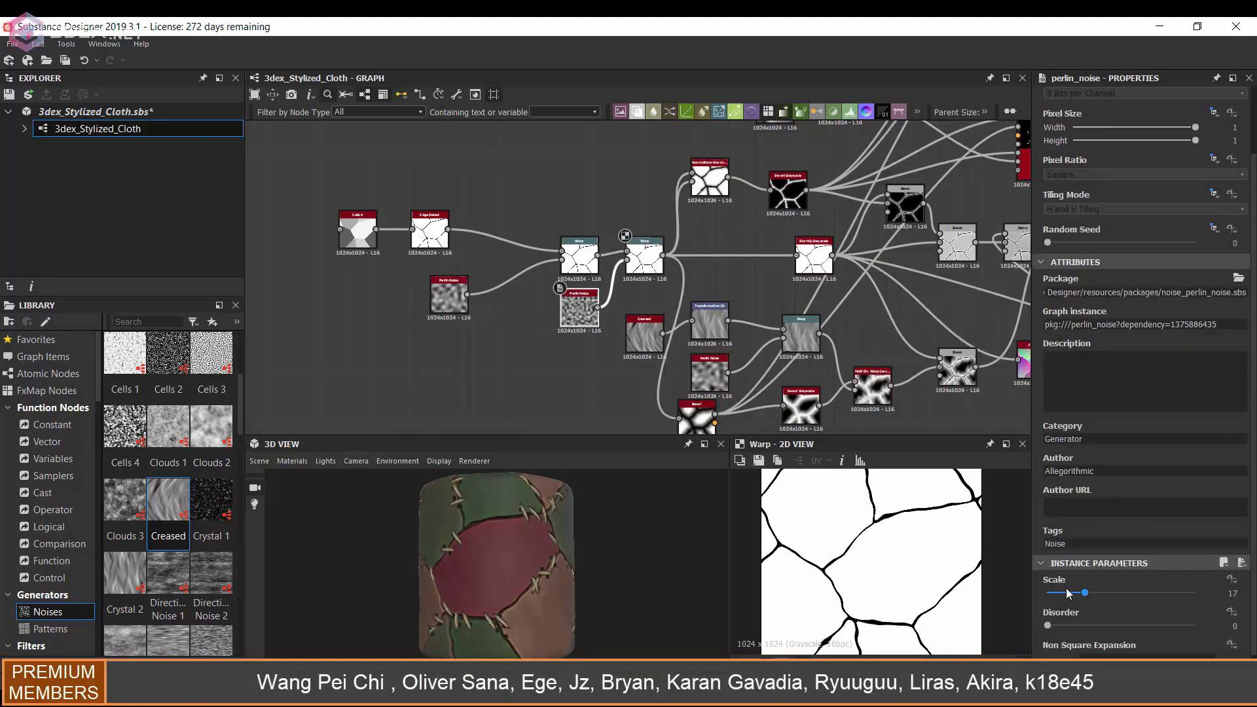
{"action": "left_click_drag", "start_coordinate": [1086, 595], "coordinate": [1090, 594]}
{"action": "left_click_drag", "start_coordinate": [517, 563], "coordinate": [519, 609]}
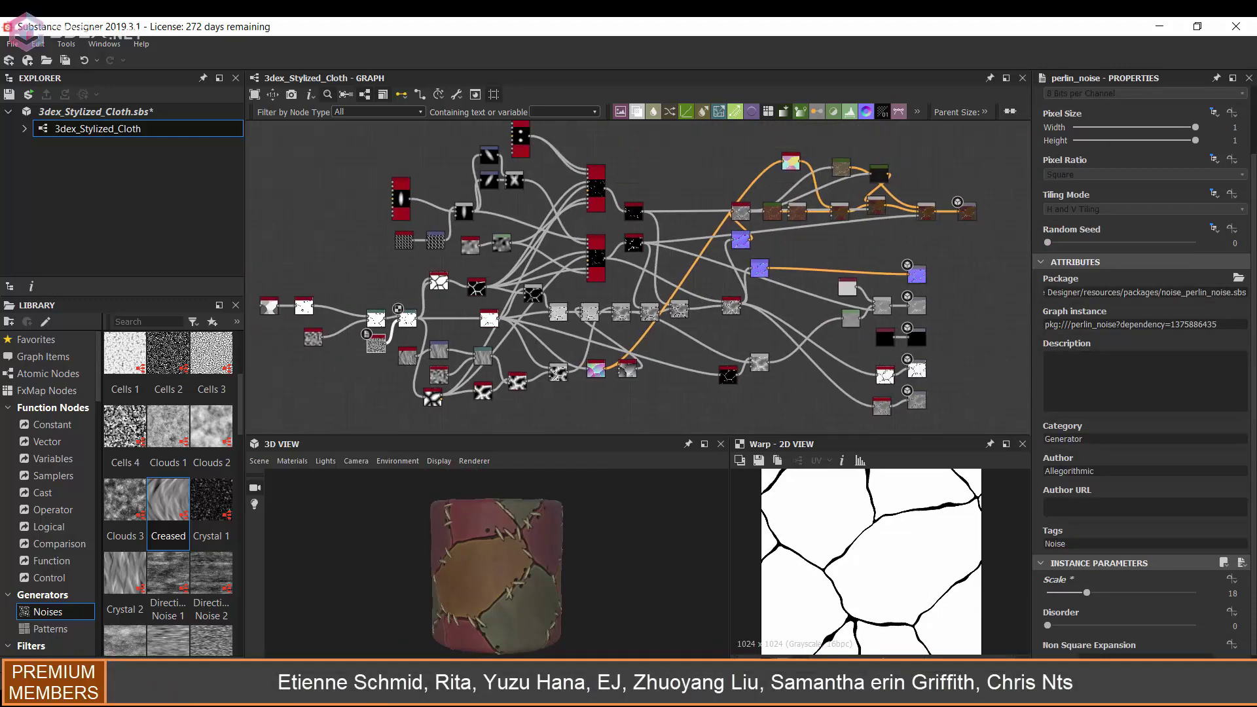
{"action": "left_click_drag", "start_coordinate": [211, 354], "coordinate": [633, 354]}
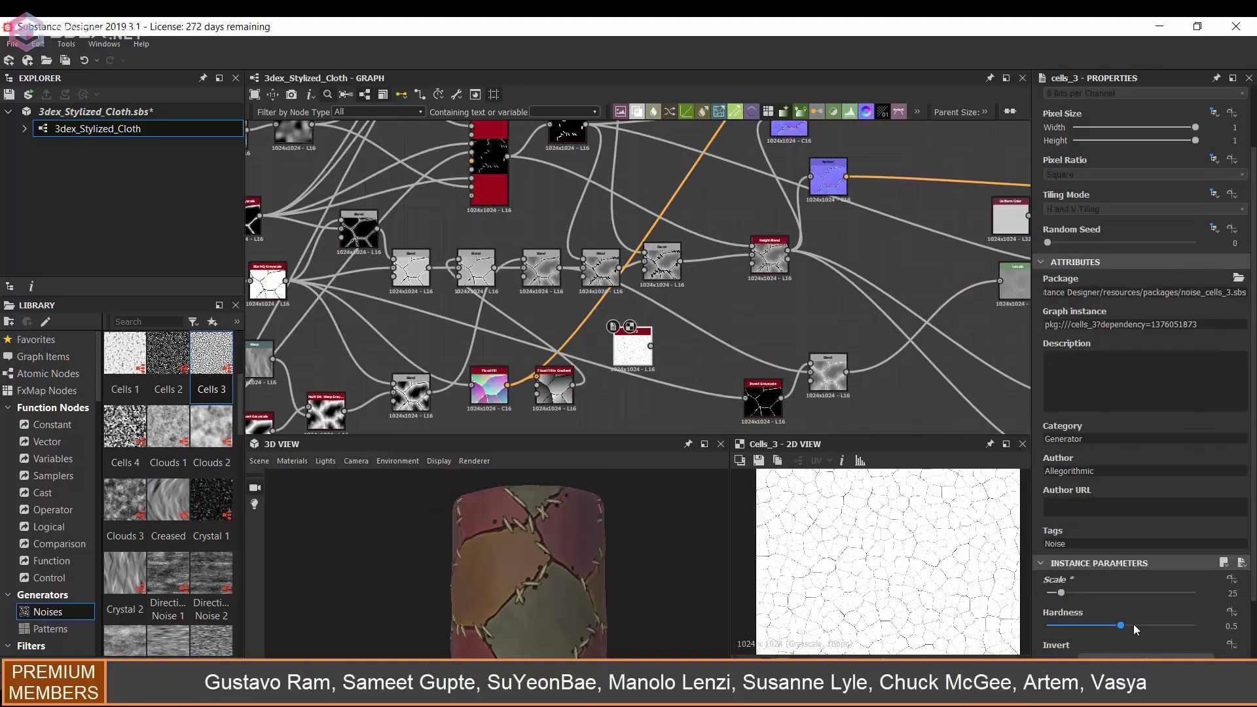
Blend Cells 3 into the patch map with Multiply at low opacity (0.67).
{"action": "scroll", "coordinate": [687, 324], "scroll_direction": "up", "scroll_amount": 1}
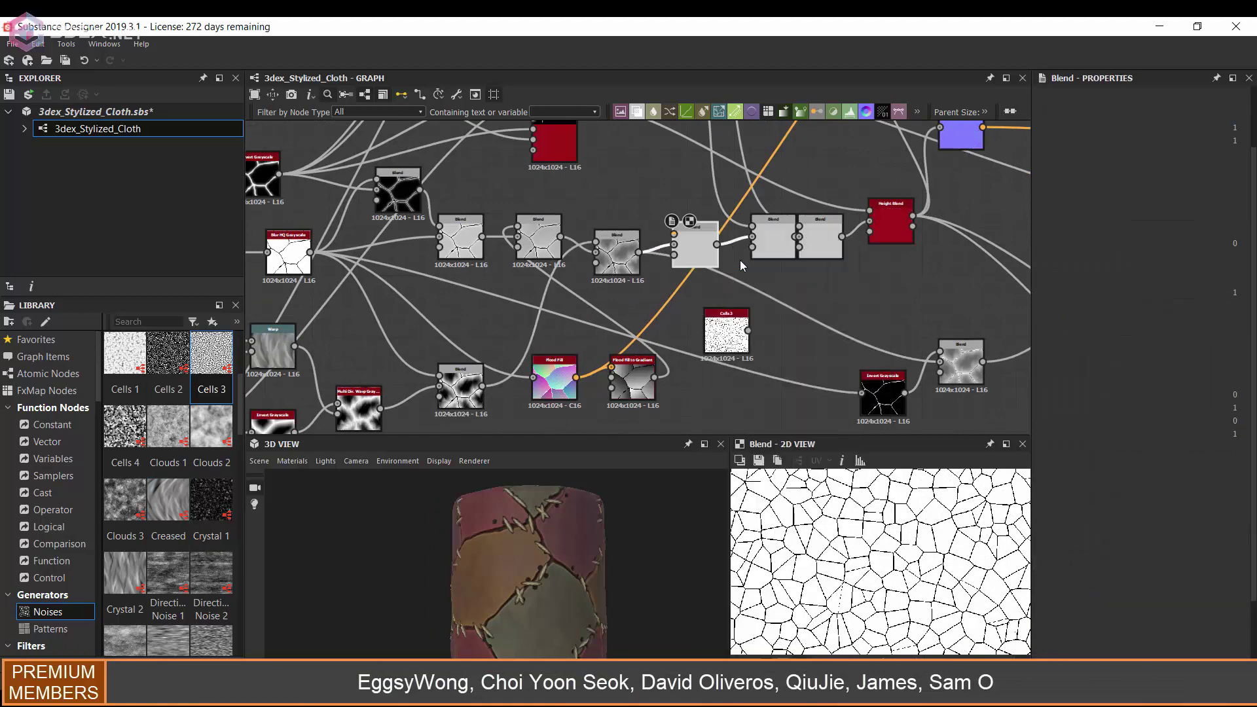
{"action": "left_click", "coordinate": [1090, 405]}
{"action": "left_click", "coordinate": [1087, 479]}
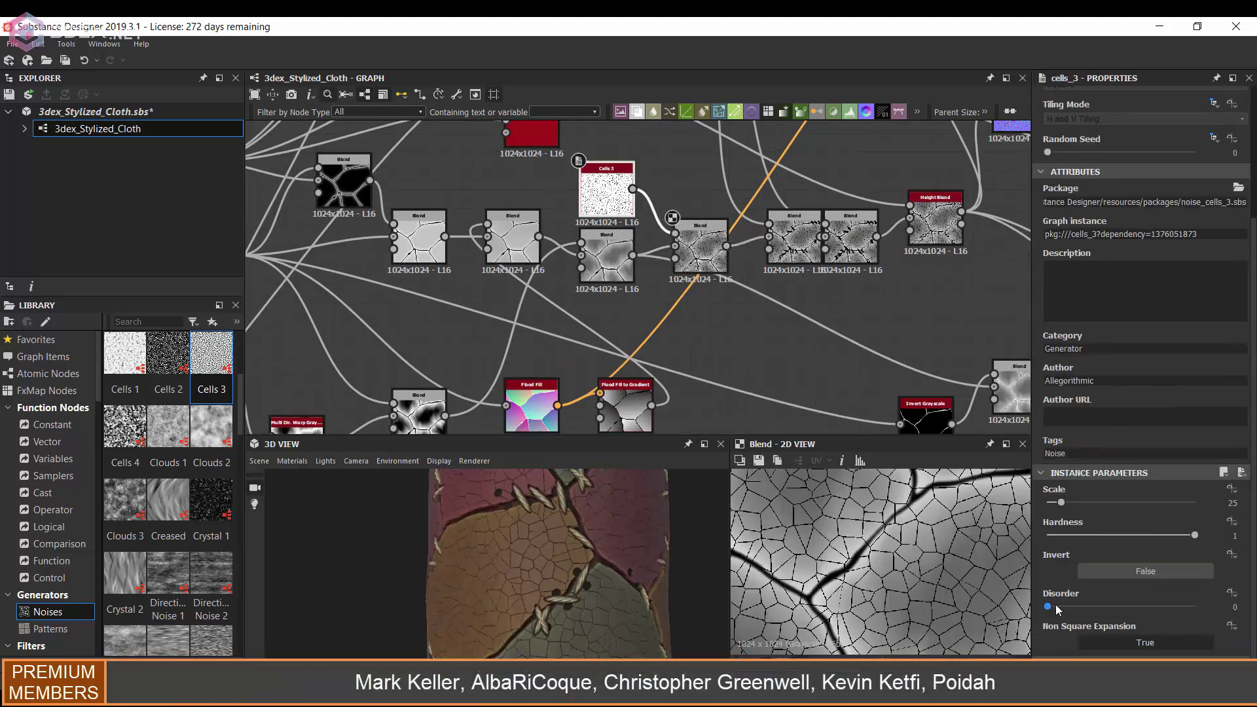
{"action": "left_click_drag", "start_coordinate": [1064, 503], "coordinate": [1056, 506]}
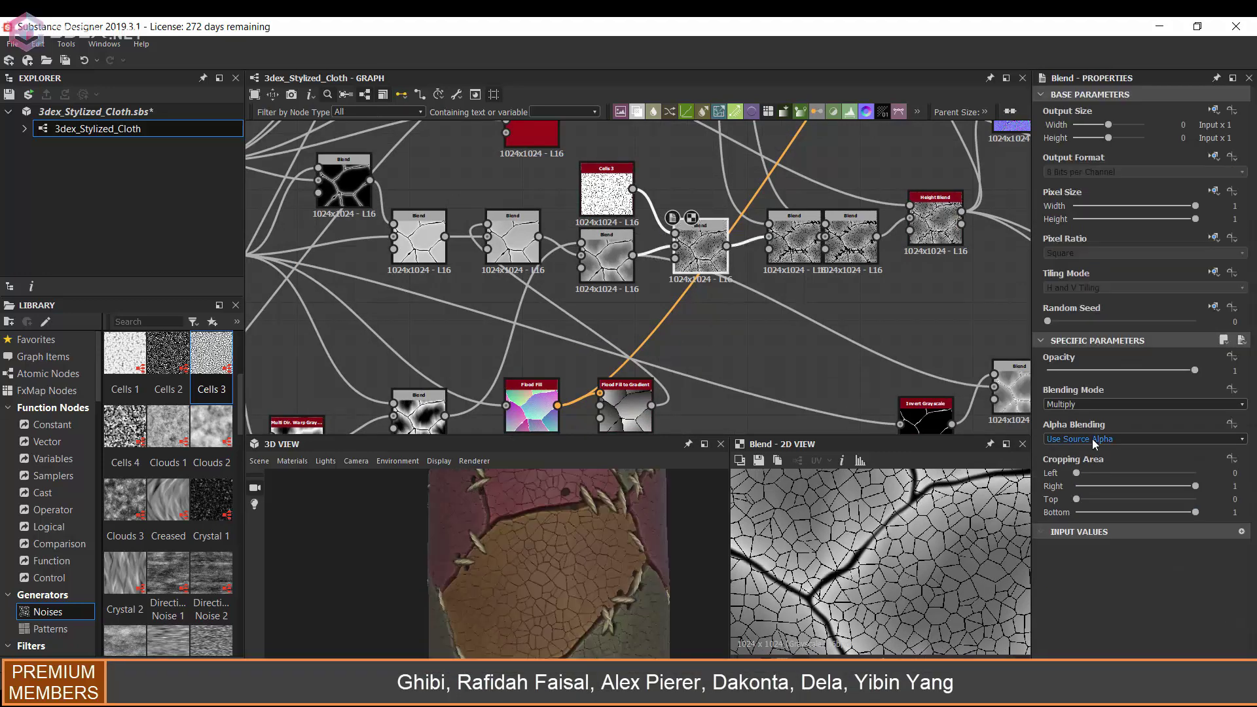
{"action": "left_click_drag", "start_coordinate": [1195, 370], "coordinate": [1058, 367]}
{"action": "scroll", "coordinate": [575, 571], "scroll_direction": "down", "scroll_amount": 3}
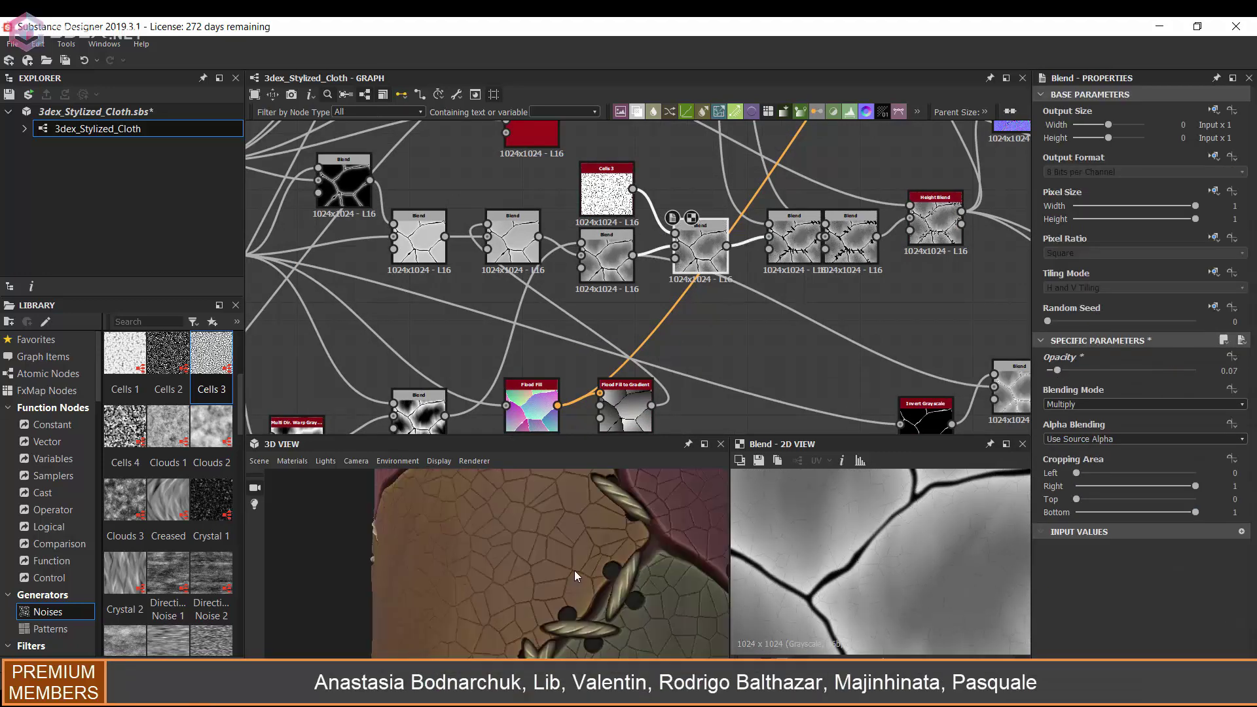
{"action": "scroll", "coordinate": [580, 558], "scroll_direction": "down", "scroll_amount": 3}
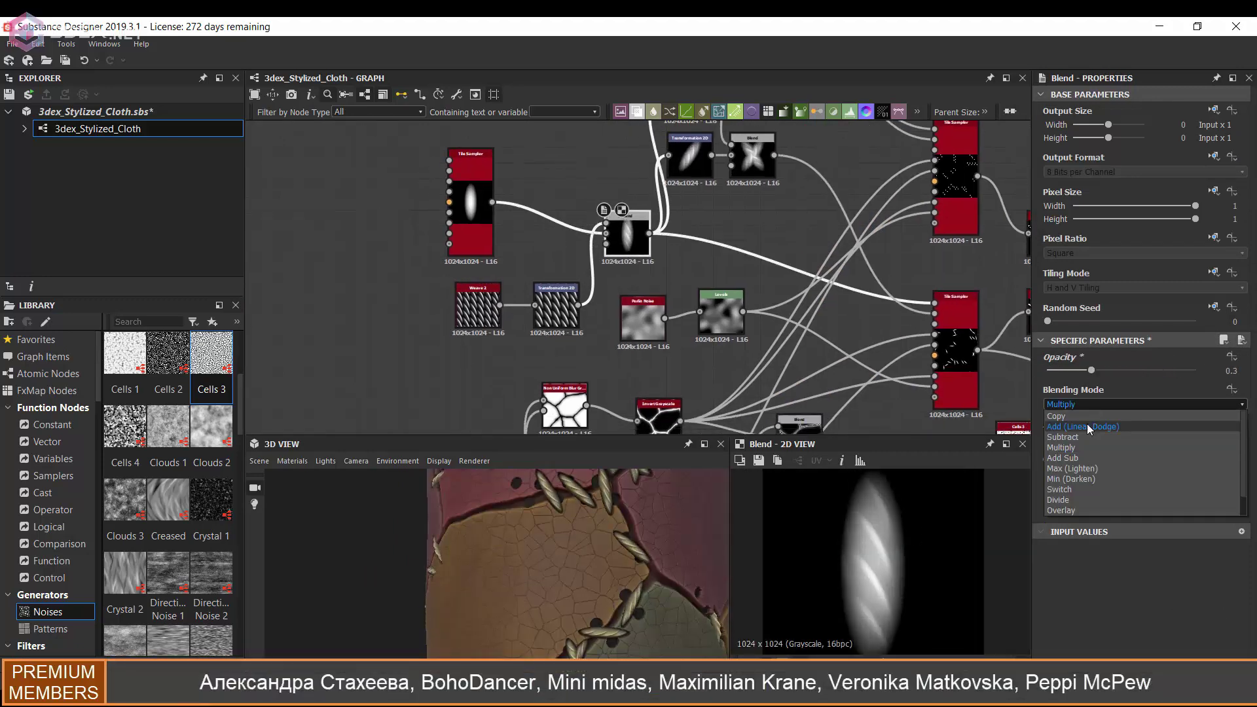
{"action": "left_click", "coordinate": [1087, 425]}
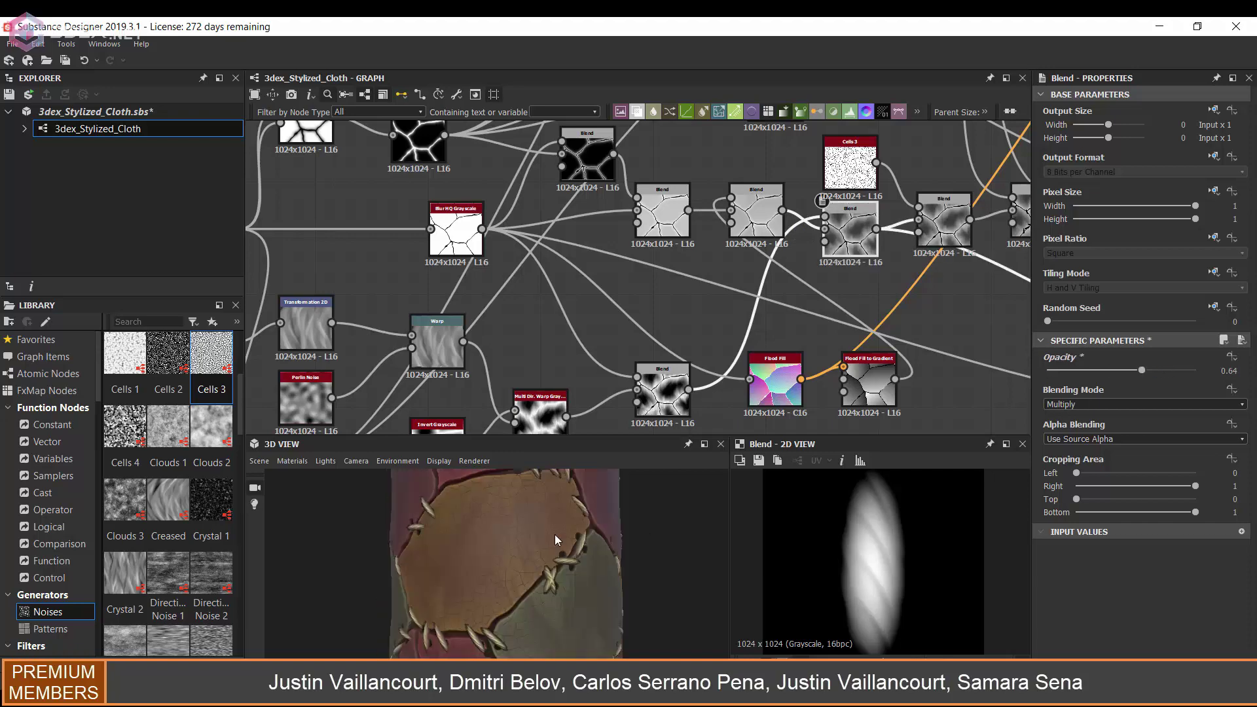
Set the Multi Directional Warp intensity to 105.07.
{"action": "left_click_drag", "start_coordinate": [556, 535], "coordinate": [532, 510]}
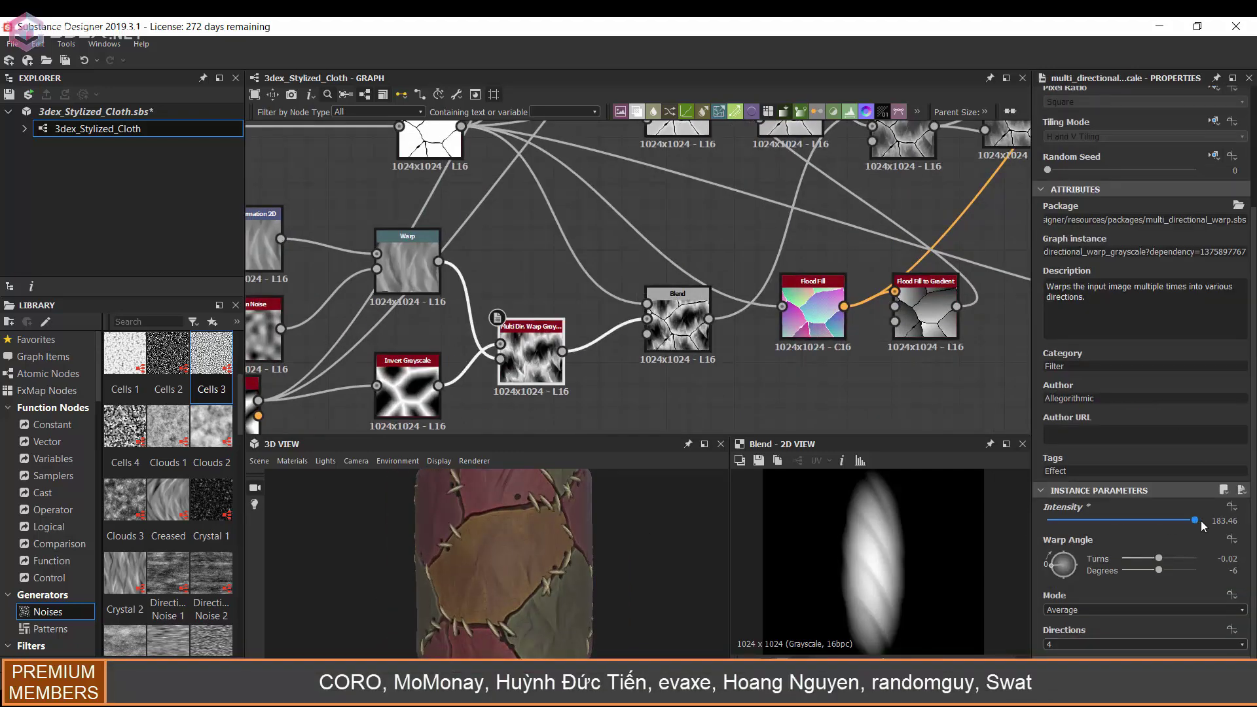
{"action": "left_click_drag", "start_coordinate": [1202, 522], "coordinate": [1139, 522]}
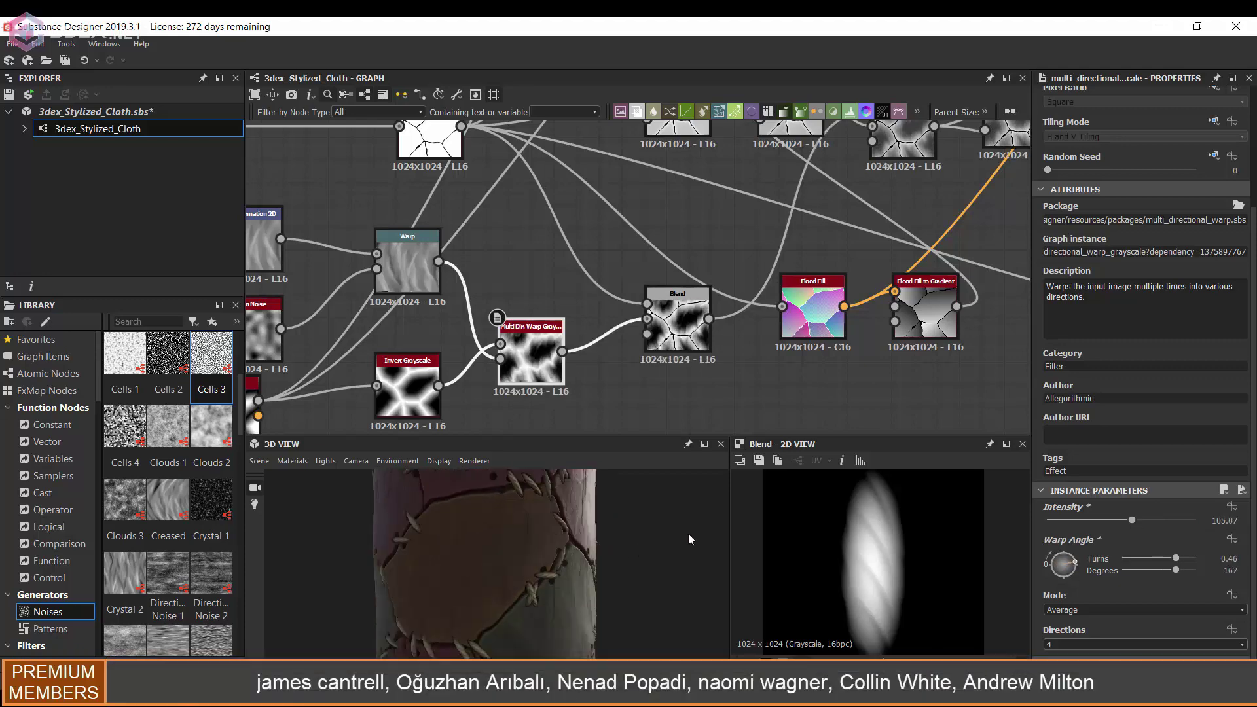
{"action": "left_click_drag", "start_coordinate": [689, 533], "coordinate": [509, 528]}
{"action": "scroll", "coordinate": [580, 533], "scroll_direction": "down", "scroll_amount": 3}
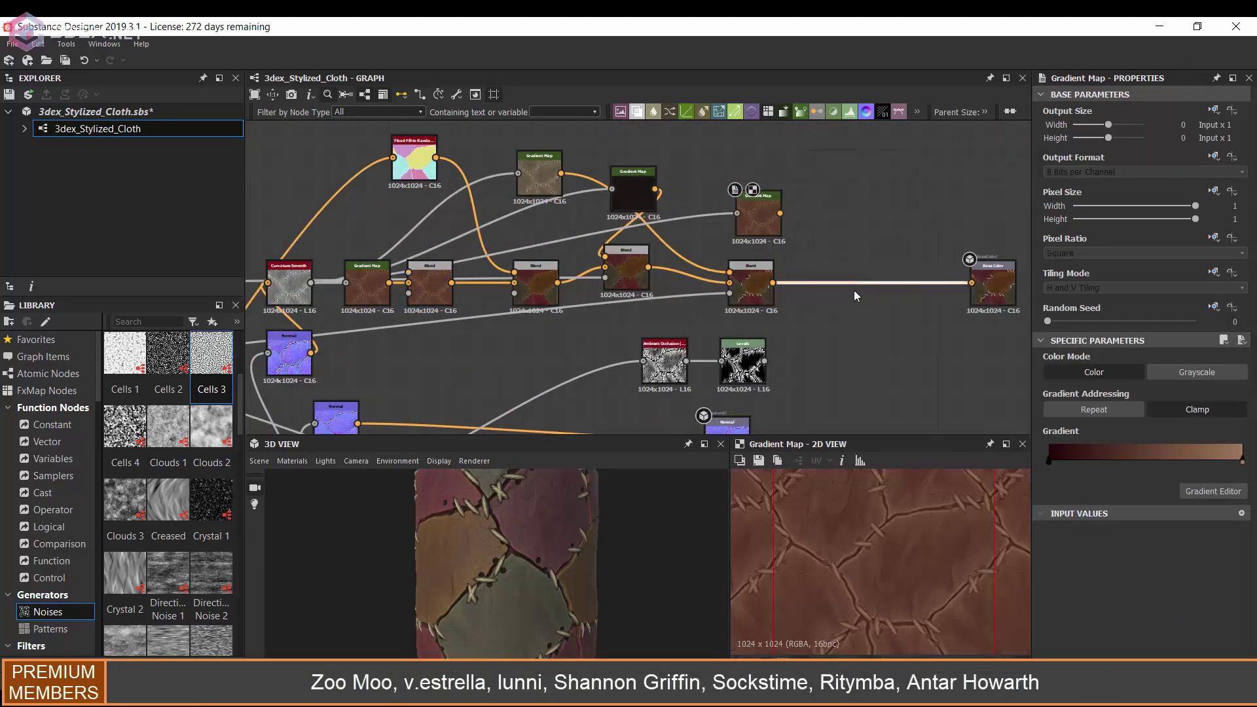
Set the Gradient Map's right key colour to a warm orange.
{"action": "left_click", "coordinate": [759, 214]}
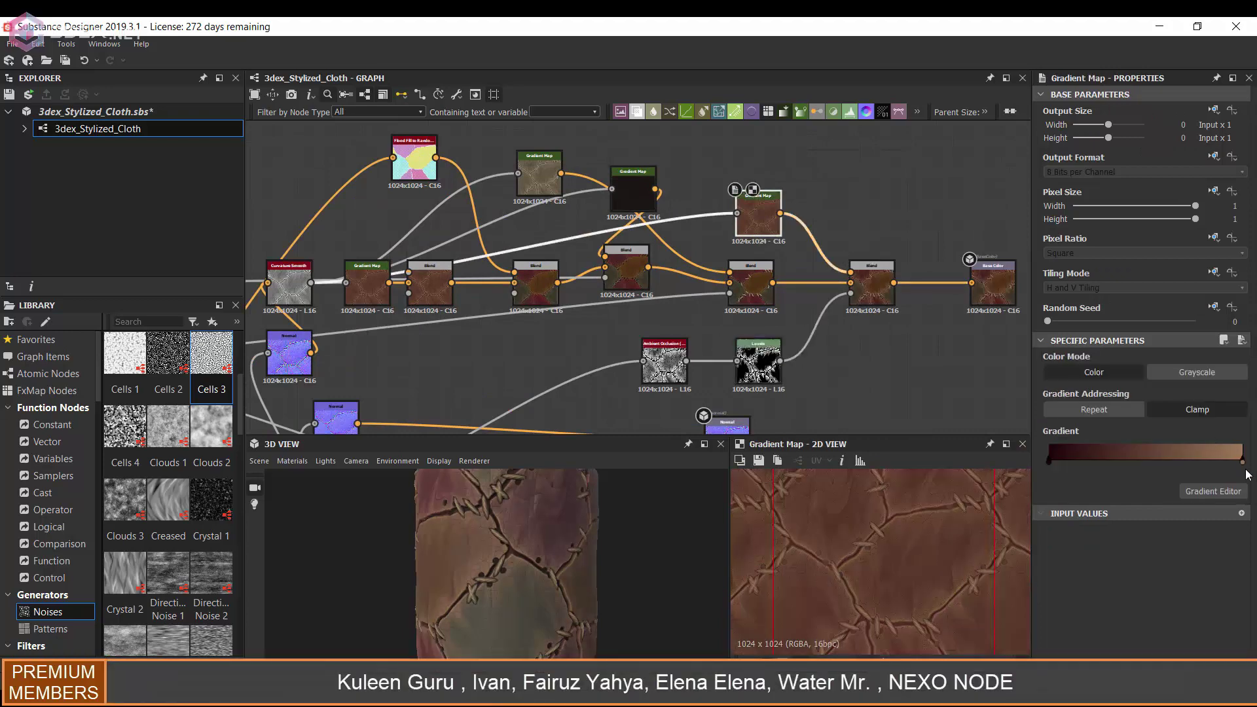
{"action": "left_click", "coordinate": [1205, 491]}
{"action": "left_click", "coordinate": [1047, 452]}
{"action": "left_click", "coordinate": [1026, 421]}
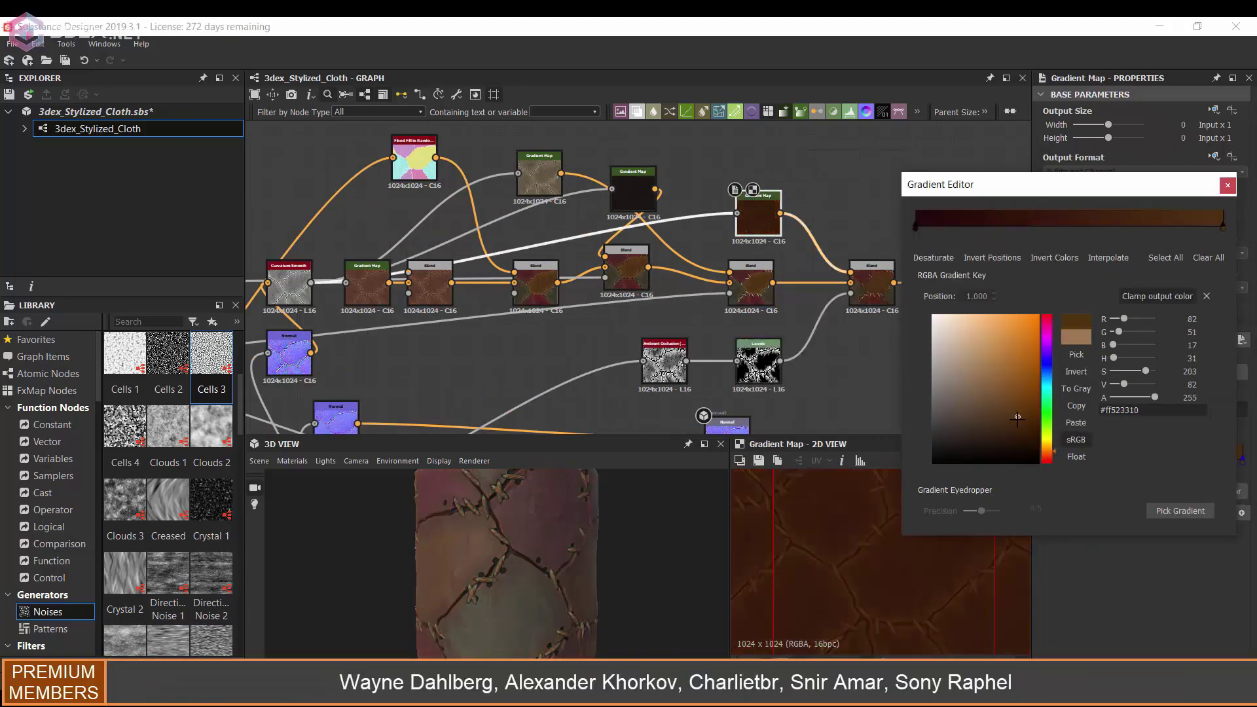
{"action": "left_click_drag", "start_coordinate": [662, 564], "coordinate": [601, 567]}
{"action": "scroll", "coordinate": [602, 567], "scroll_direction": "up", "scroll_amount": 3}
{"action": "left_click", "coordinate": [1036, 383]}
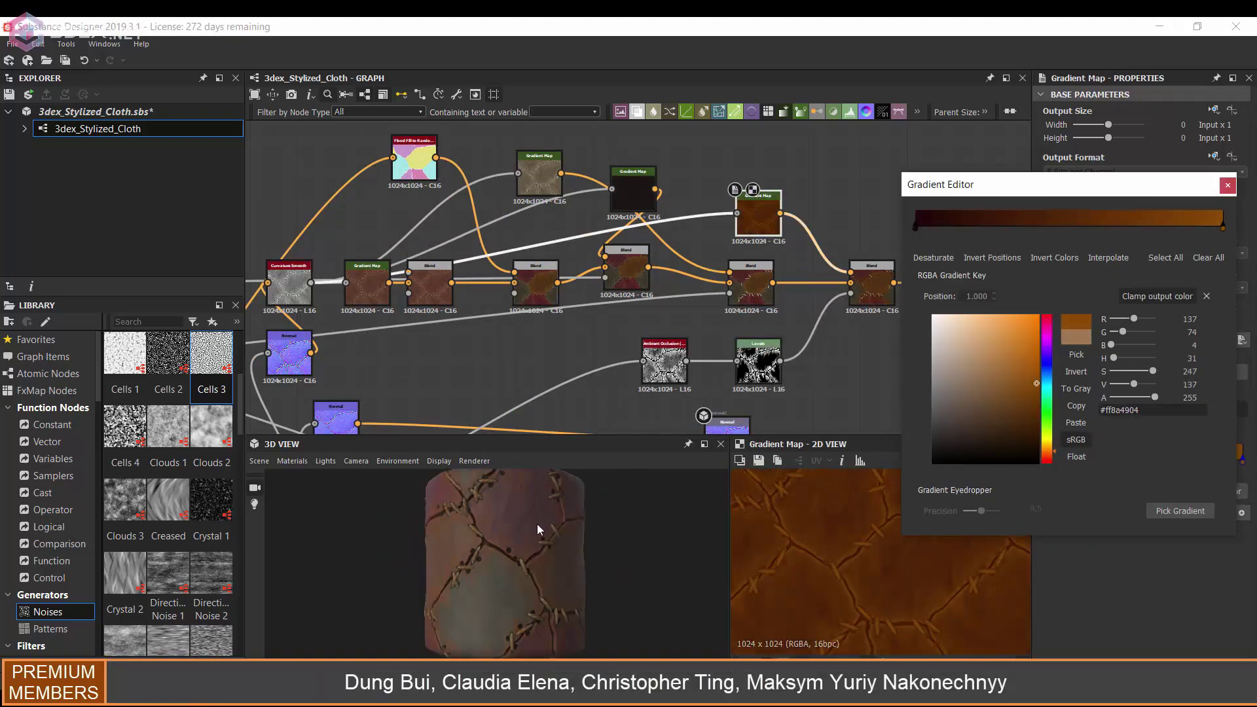
{"action": "left_click", "coordinate": [1052, 454]}
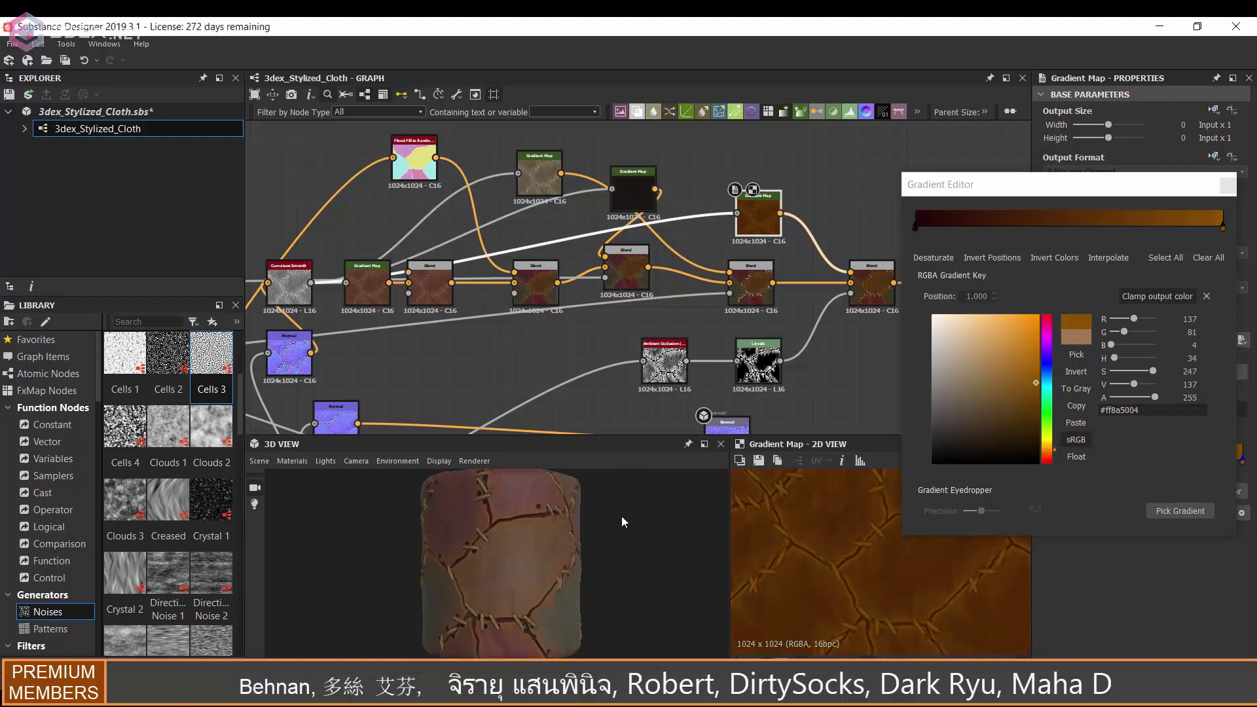
{"action": "left_click_drag", "start_coordinate": [523, 563], "coordinate": [497, 524]}
Set the gradient's left stop to a very dark brown.
{"action": "left_click", "coordinate": [916, 226]}
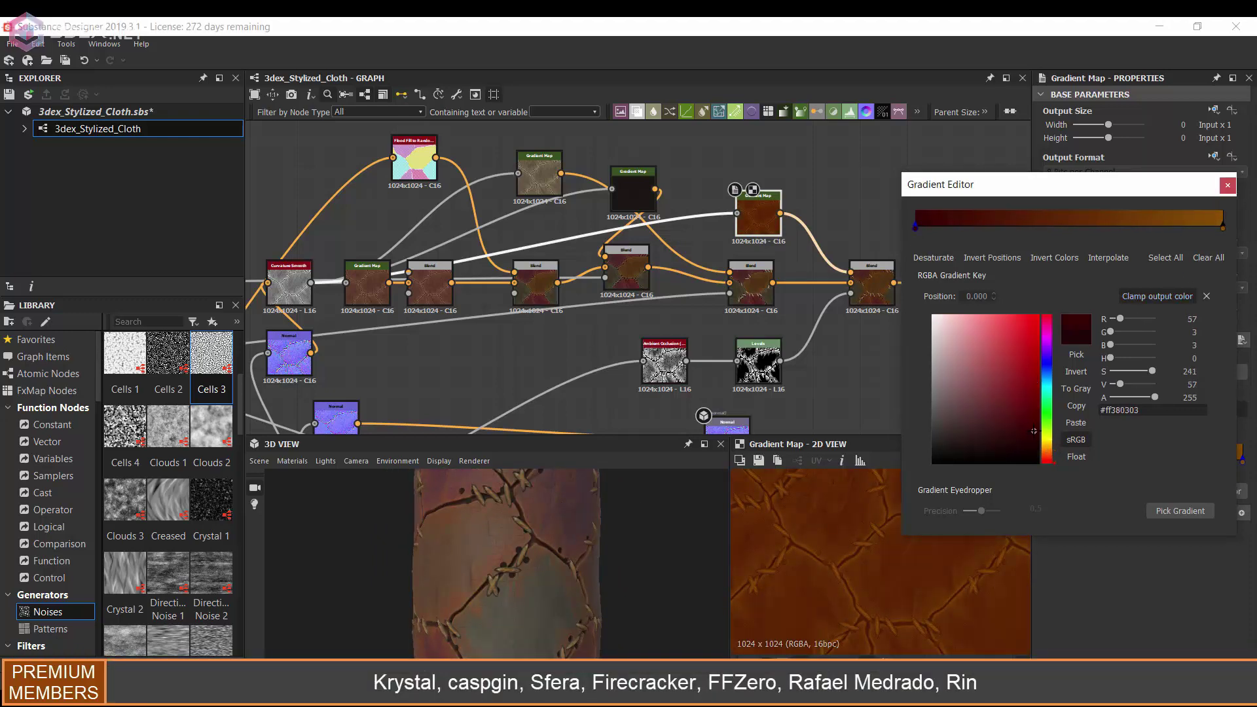
{"action": "left_click", "coordinate": [1038, 452]}
{"action": "left_click", "coordinate": [1054, 413]}
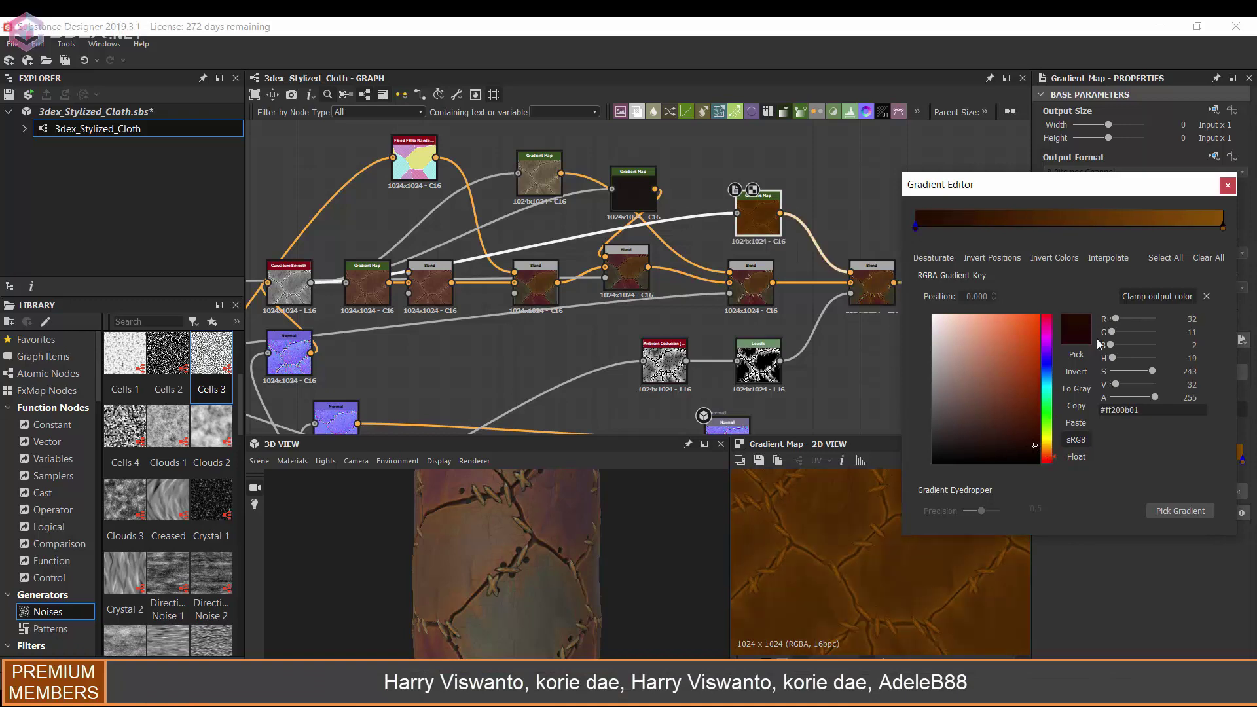
{"action": "left_click", "coordinate": [1228, 185]}
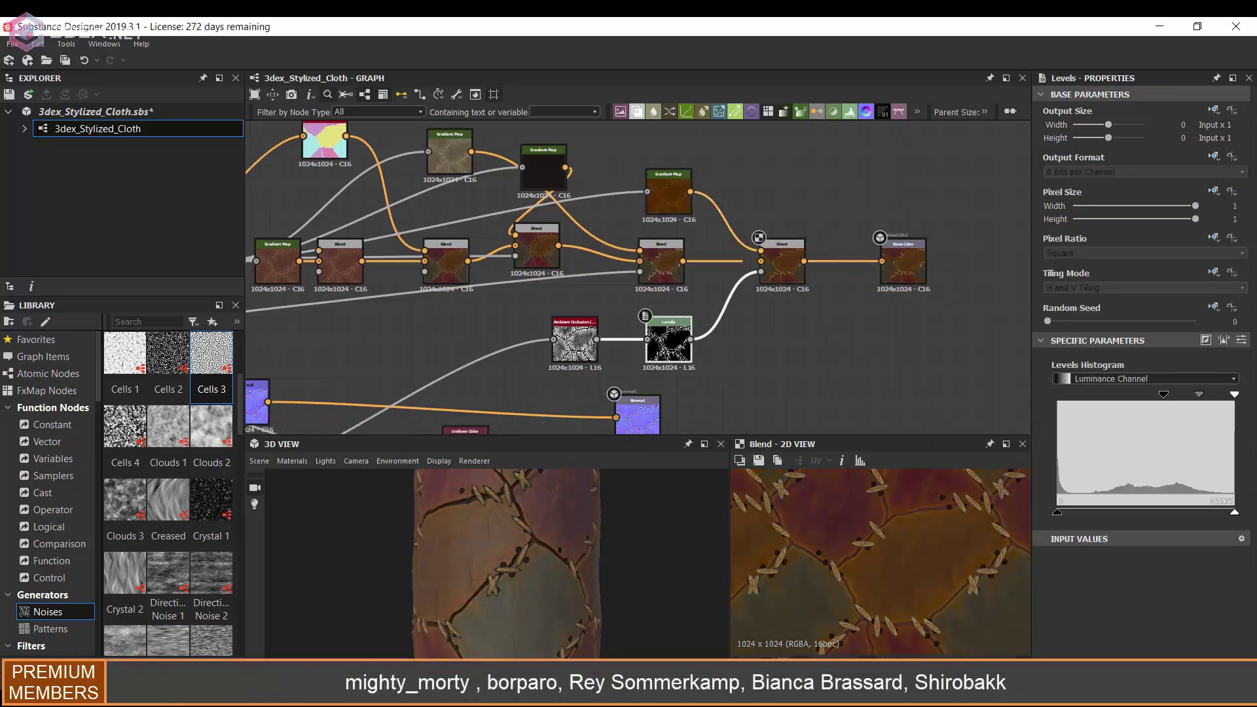
Add the extra Blend before Base Color and warm the gradient key to orange-tan.
{"action": "left_click_drag", "start_coordinate": [531, 553], "coordinate": [560, 563]}
{"action": "left_click", "coordinate": [782, 262]}
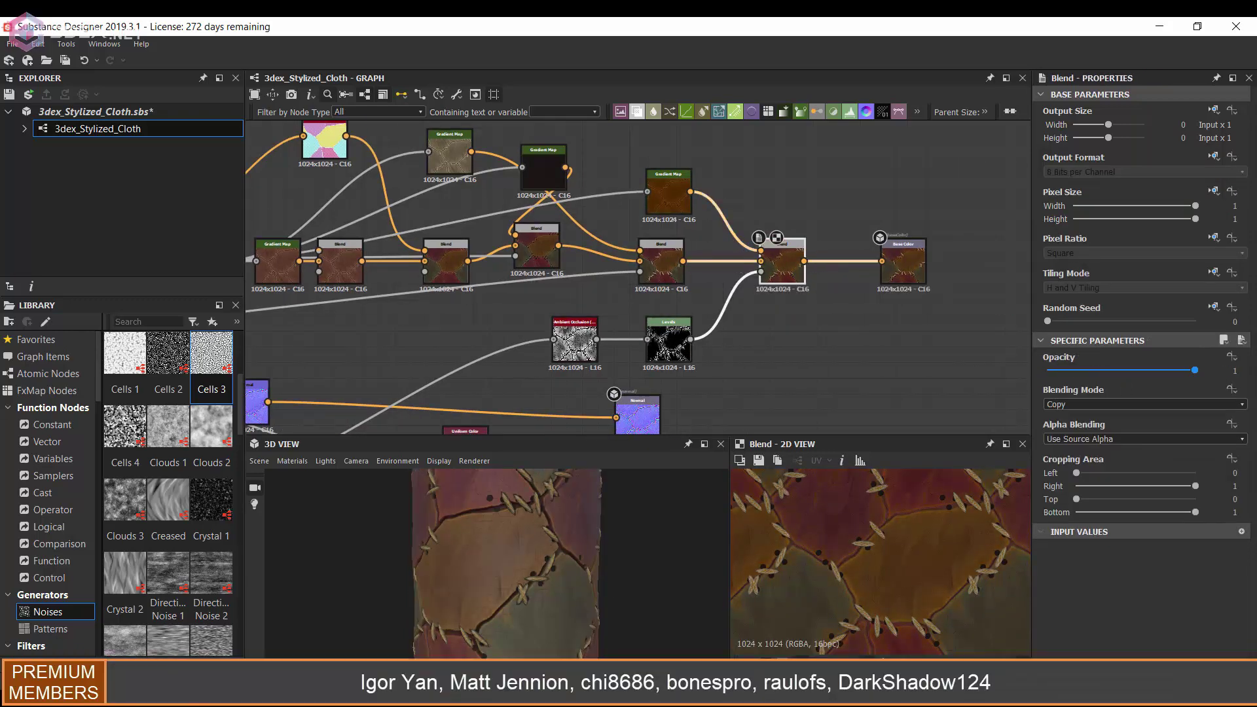
{"action": "scroll", "coordinate": [923, 264], "scroll_direction": "down", "scroll_amount": 1}
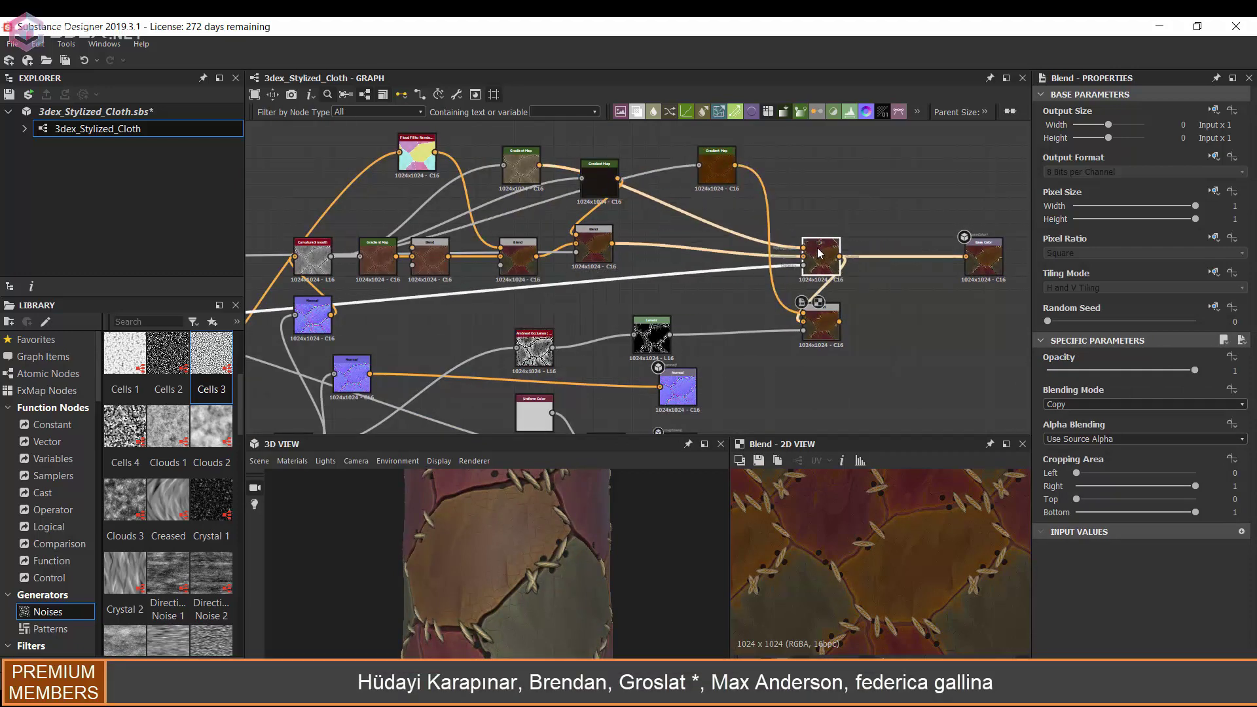
{"action": "scroll", "coordinate": [819, 253], "scroll_direction": "up", "scroll_amount": 2}
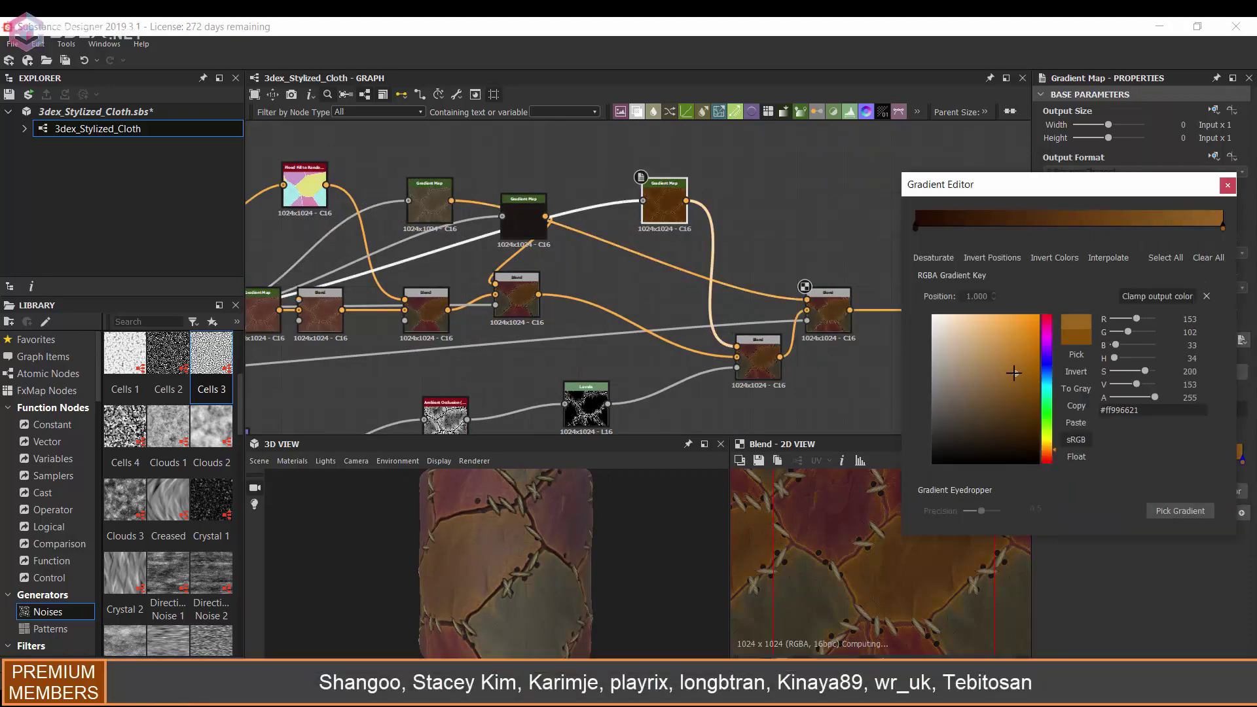
{"action": "left_click_drag", "start_coordinate": [1014, 373], "coordinate": [1028, 373]}
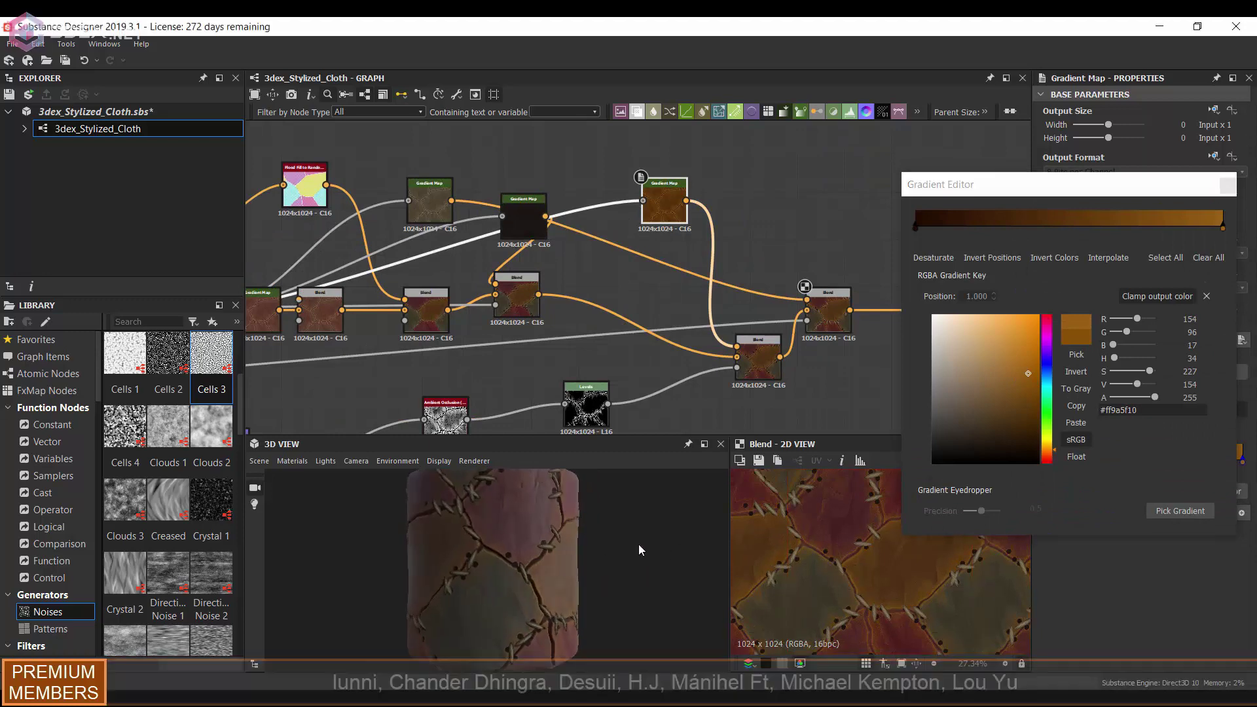
{"action": "left_click_drag", "start_coordinate": [498, 537], "coordinate": [532, 558]}
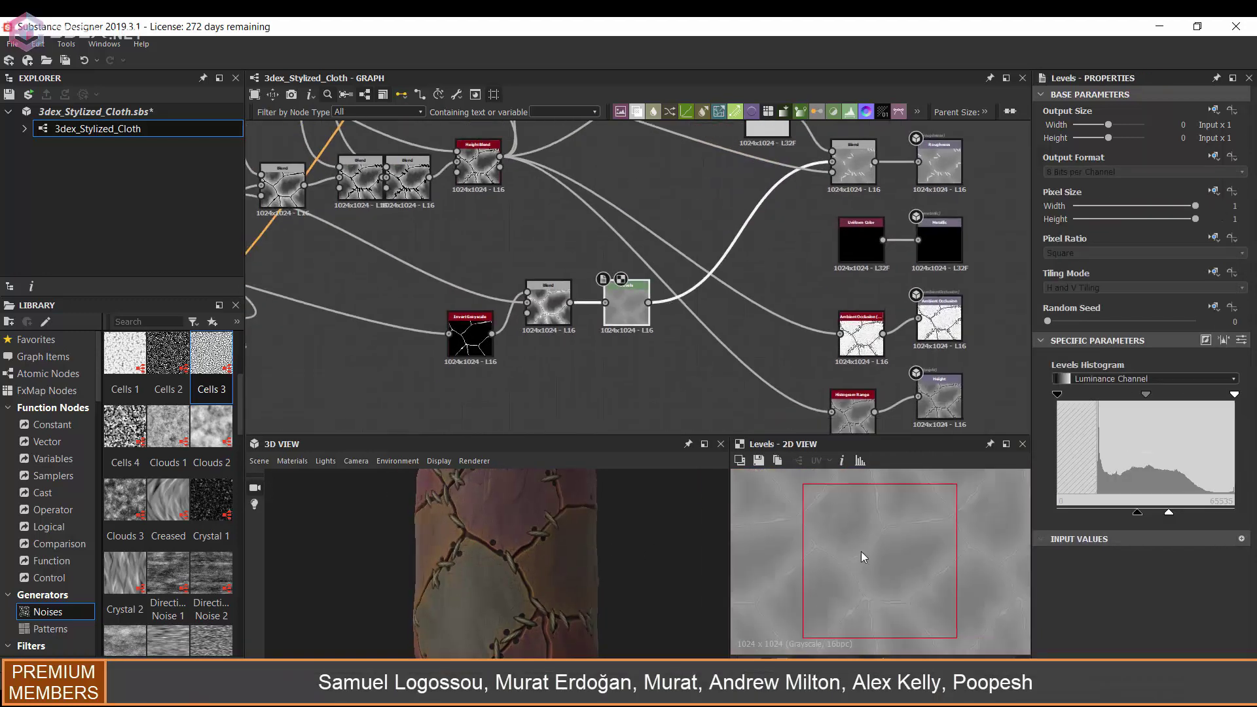
Add Grunge Map 008 and blend it in after Levels at about 0.09 opacity.
{"action": "key", "text": "space"}
{"action": "type", "text": "grunge"}
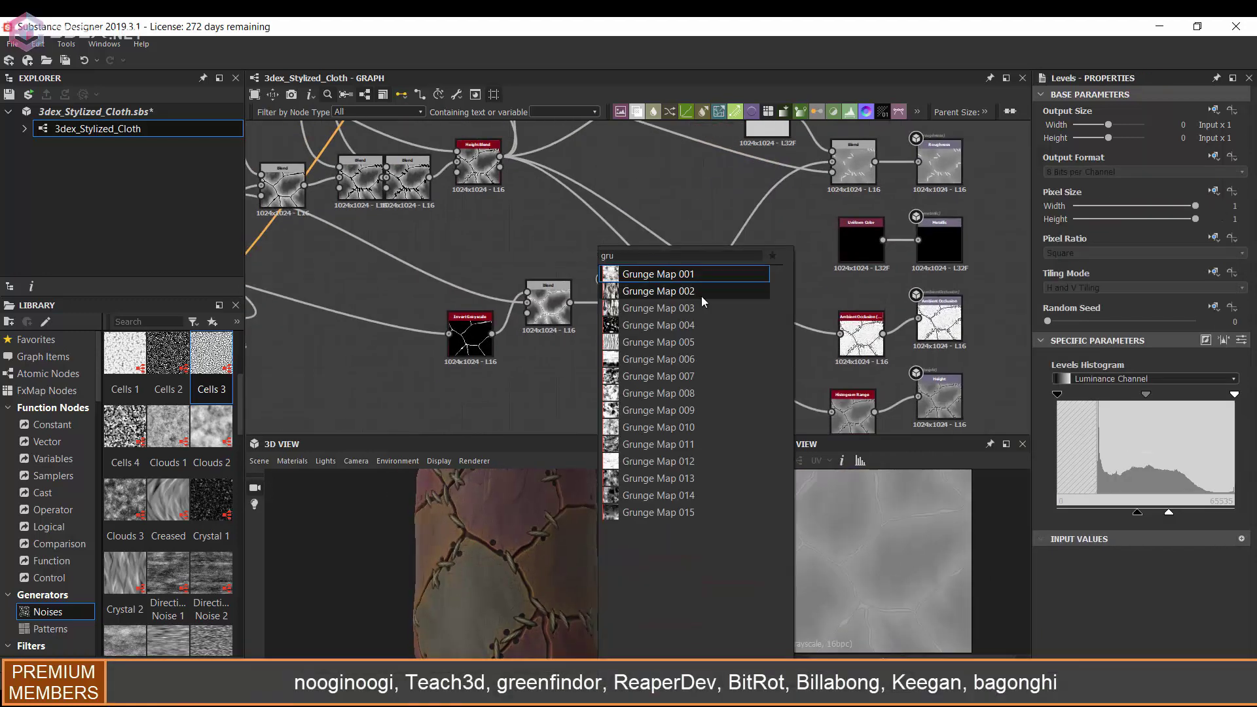
{"action": "left_click", "coordinate": [688, 420]}
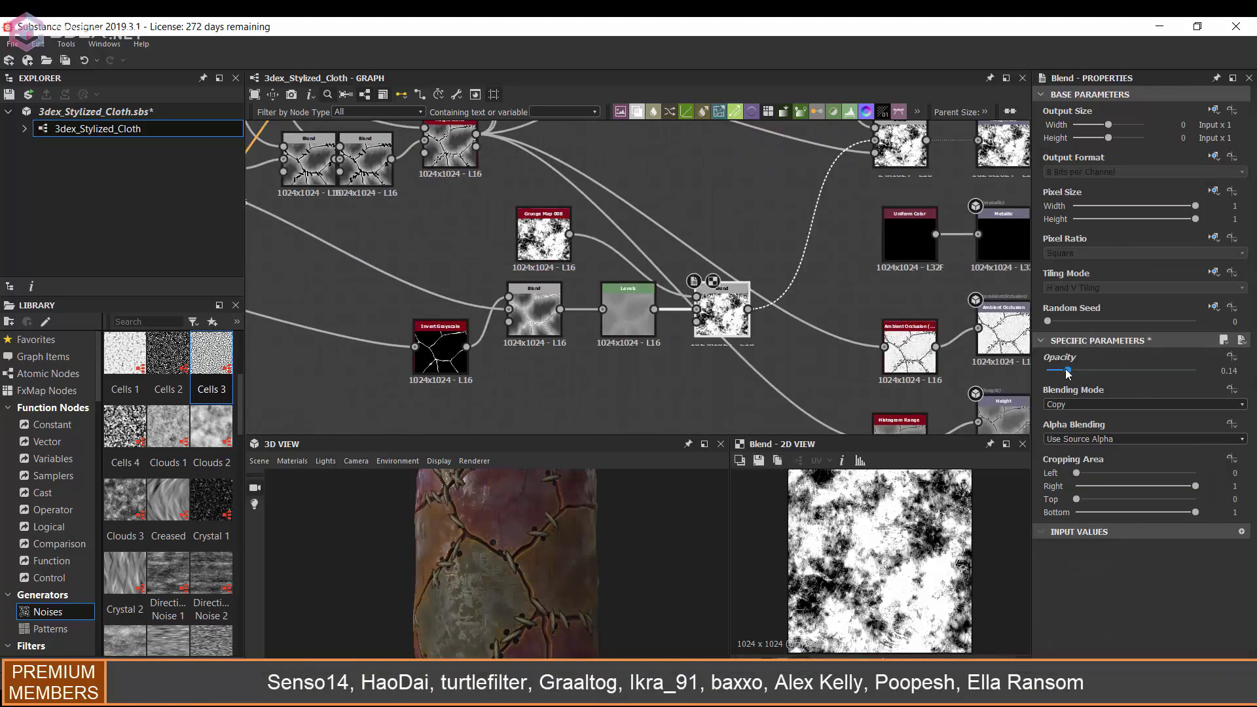
{"action": "left_click_drag", "start_coordinate": [1122, 371], "coordinate": [1049, 371]}
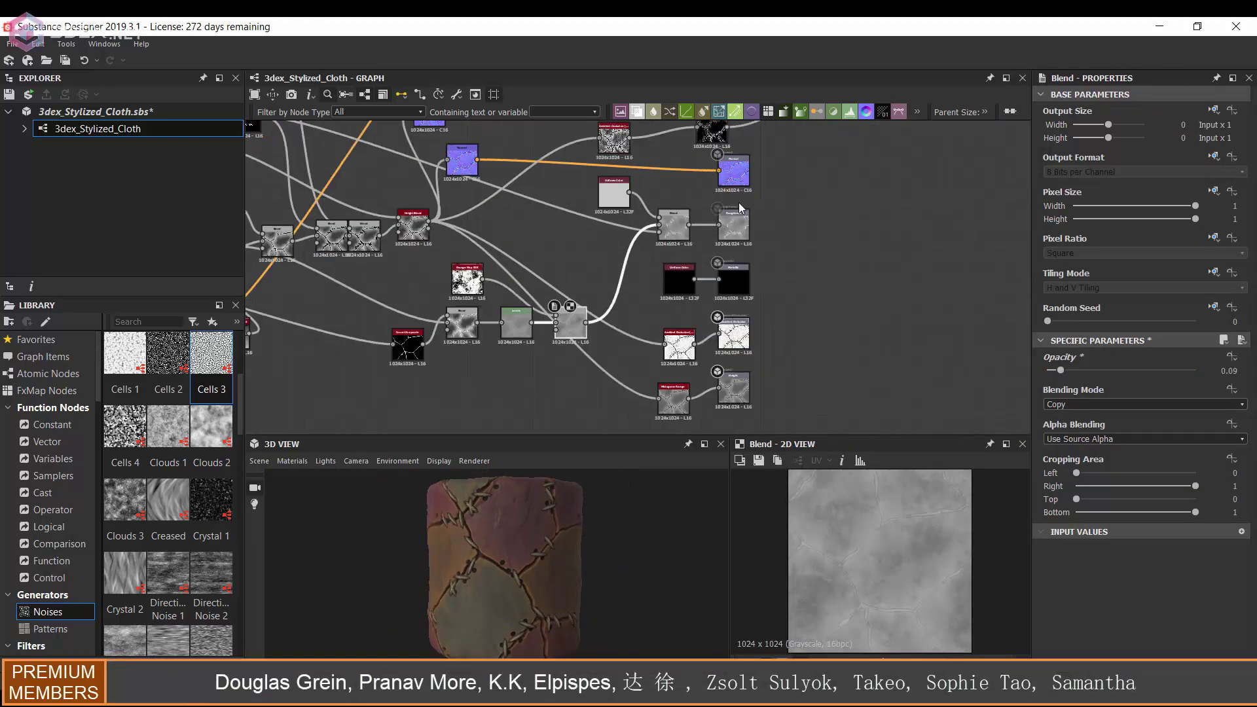